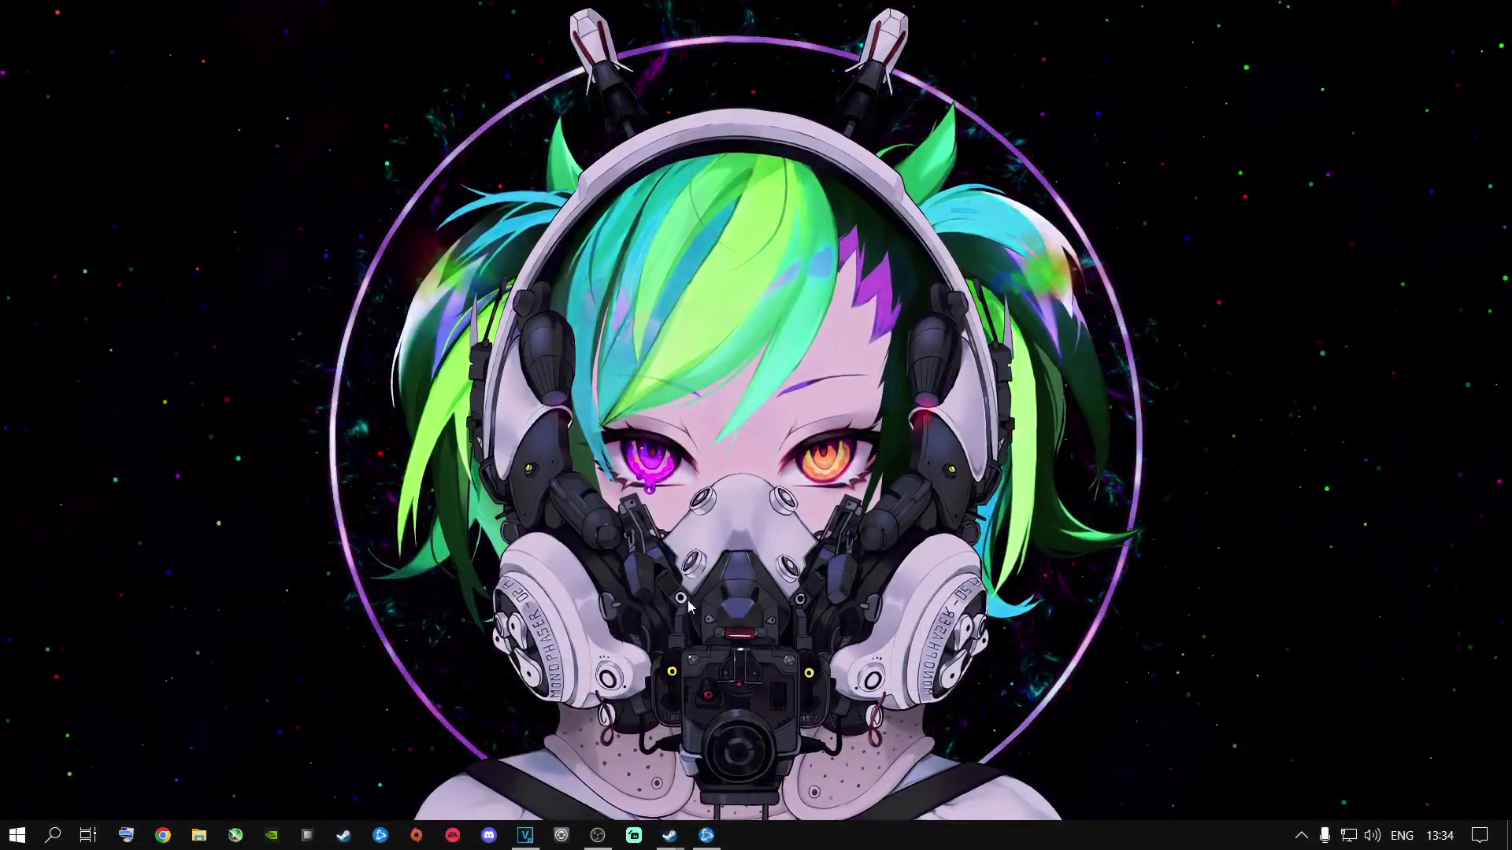
Step: Switch to Battle.net, show the Call of Duty: Warzone install location in File Explorer and open the Call of Duty Modern Warfare folder
left_click(706, 834)
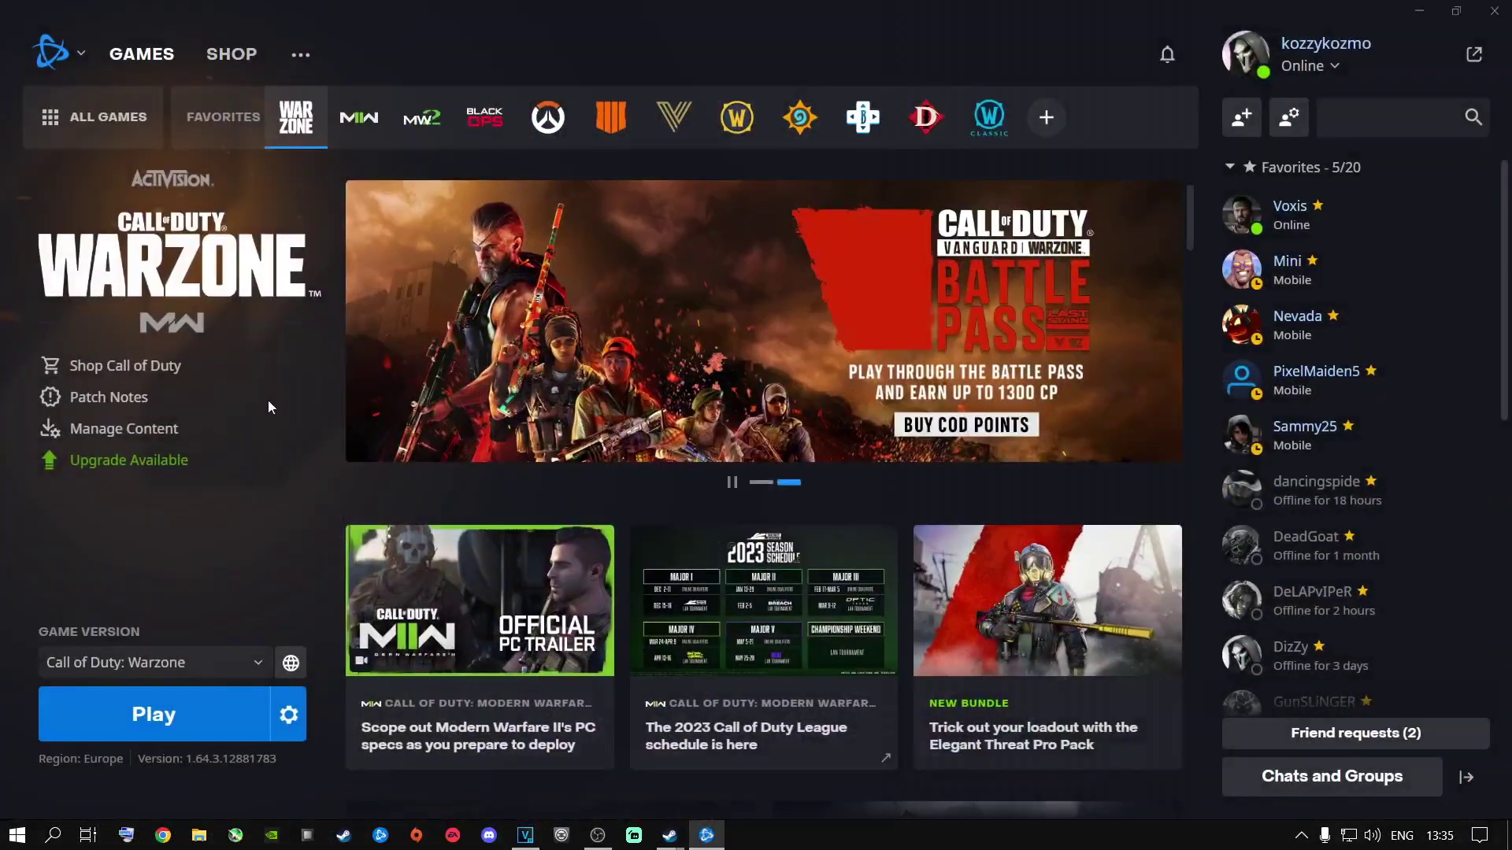
left_click(290, 714)
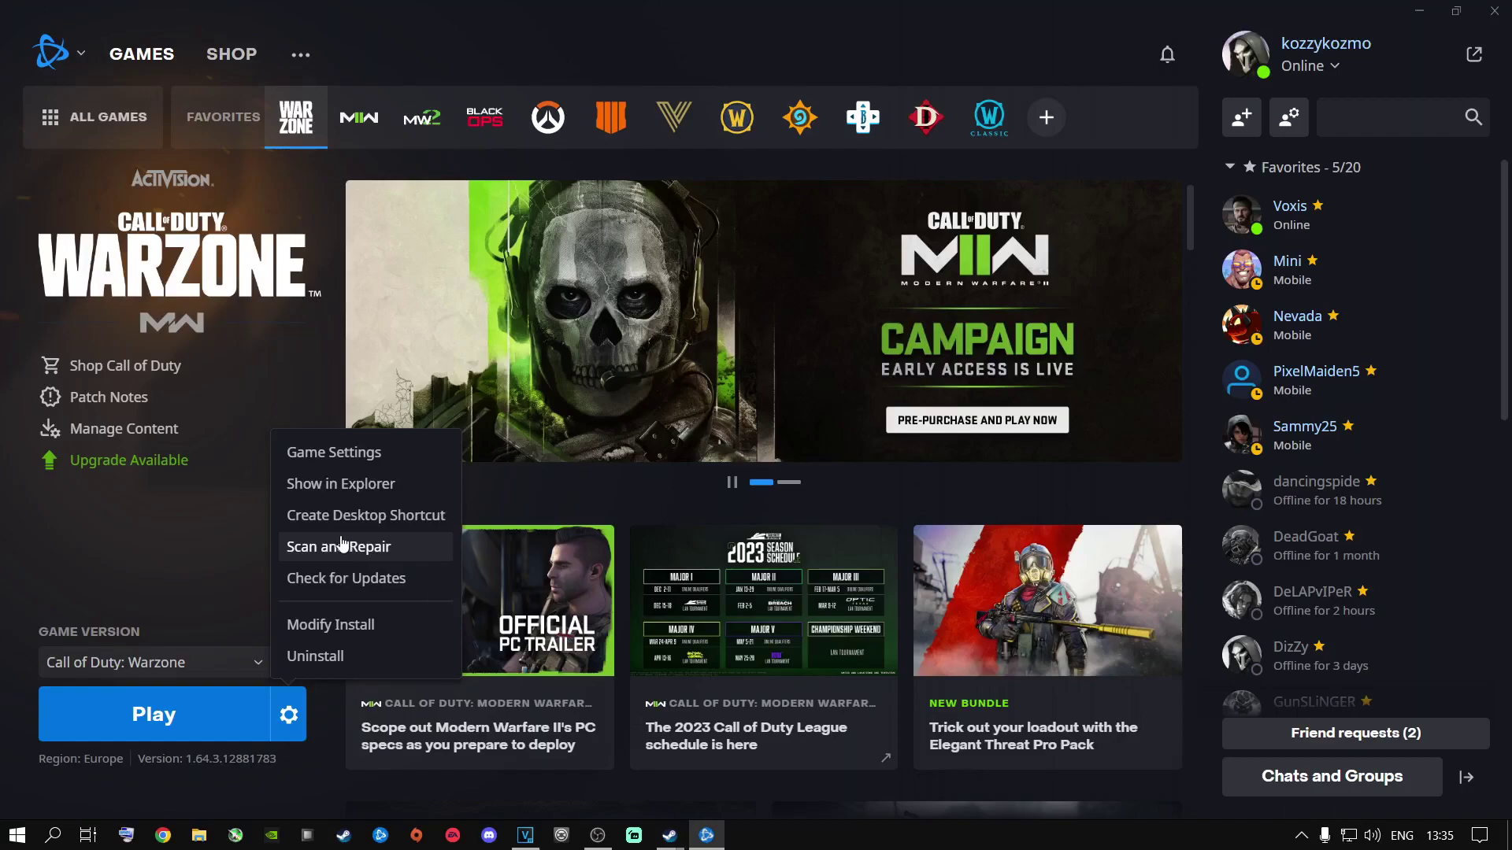
left_click(223, 557)
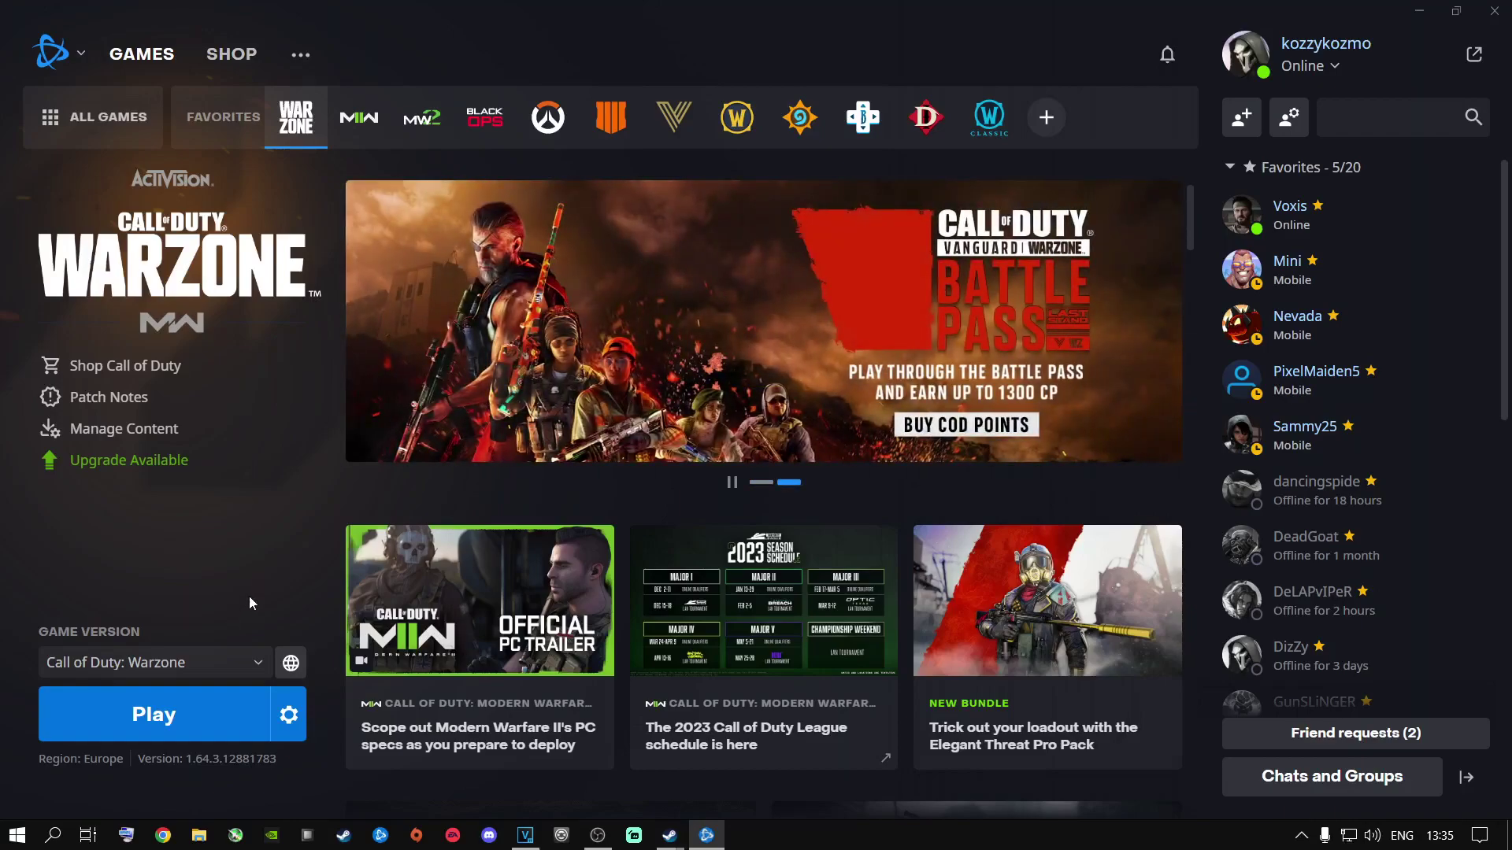
left_click(289, 714)
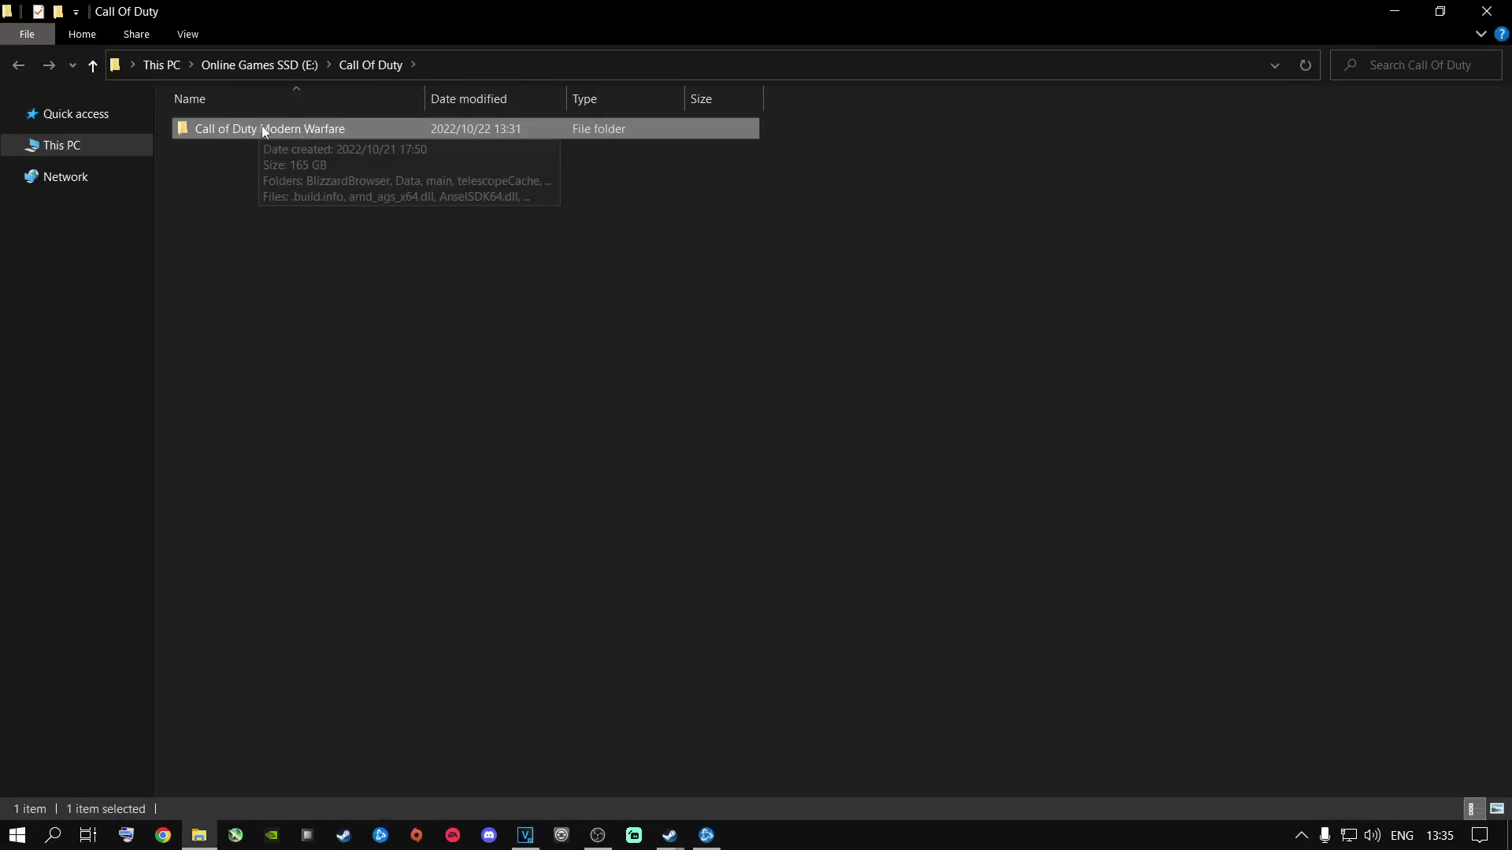
double_click(259, 130)
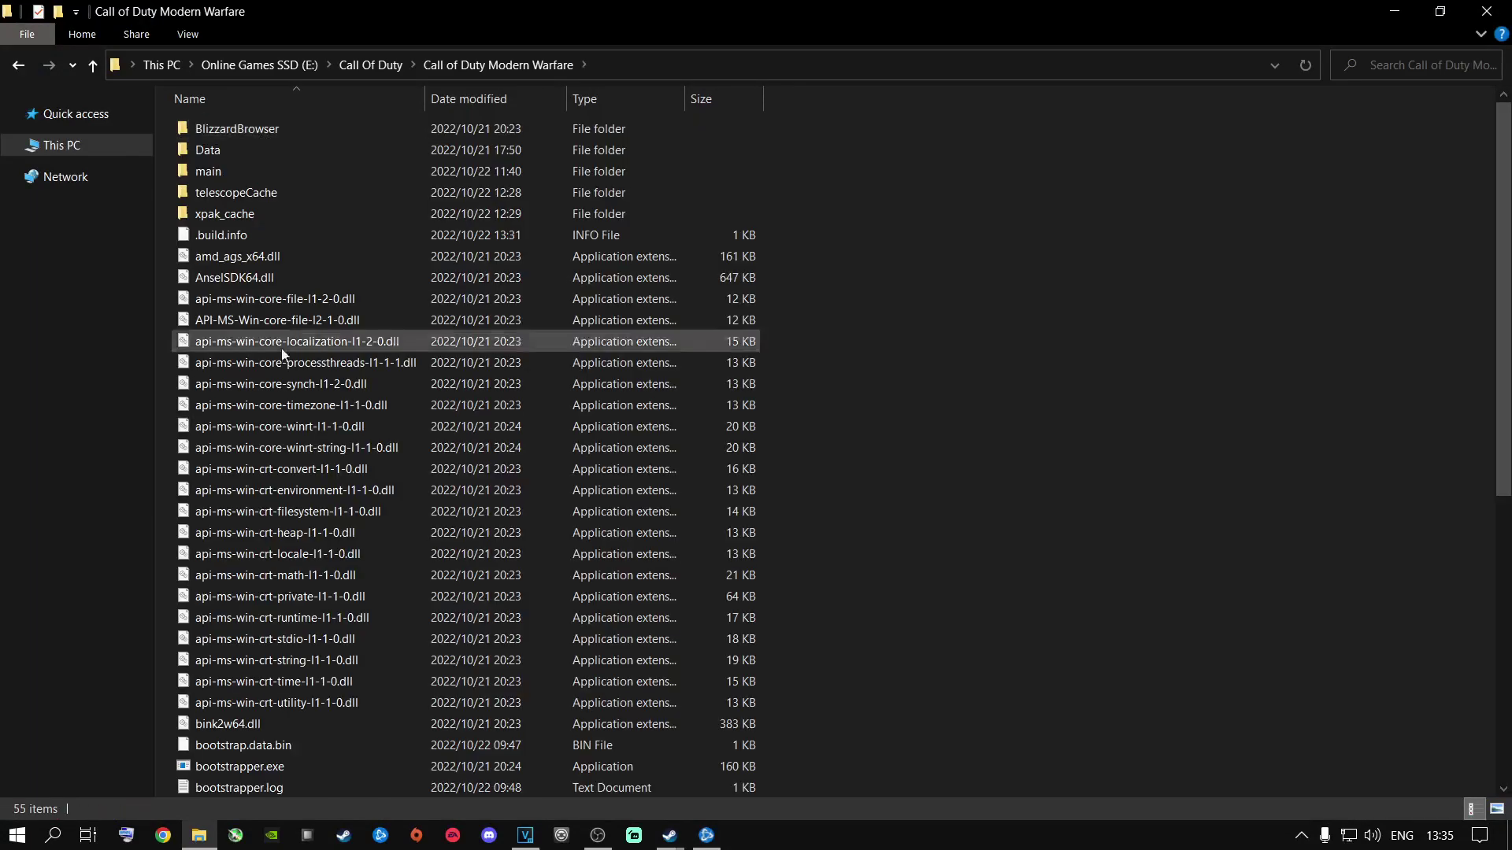
Step: In the compatibility properties of ModernWarfare.exe, disable fullscreen optimizations, enable running as an administrator, and apply the changes
scroll(296, 390, "down", 9)
left_click(259, 533)
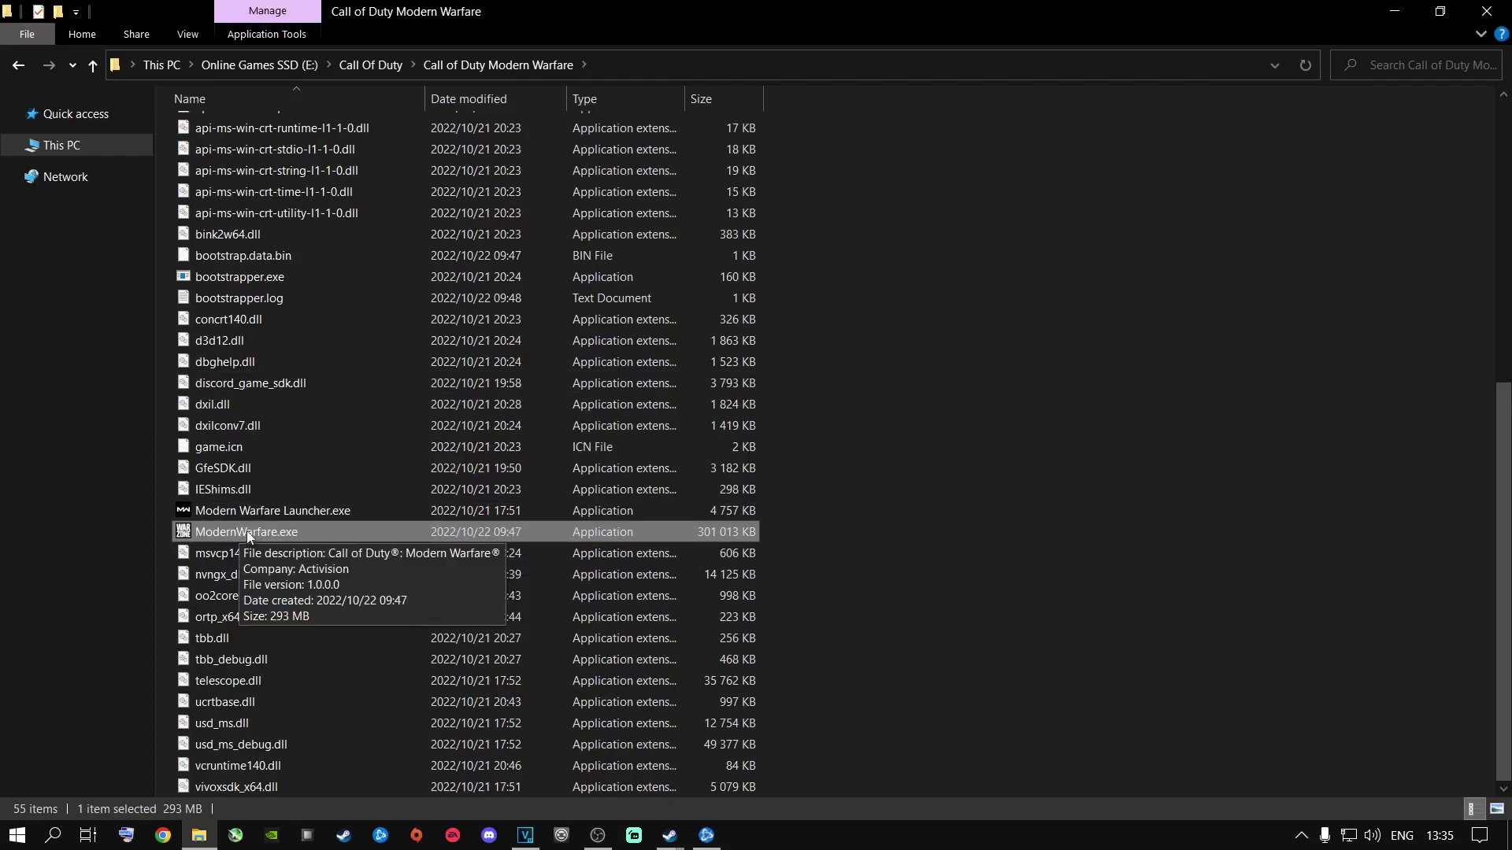
right_click(247, 530)
left_click(308, 669)
left_click(422, 350)
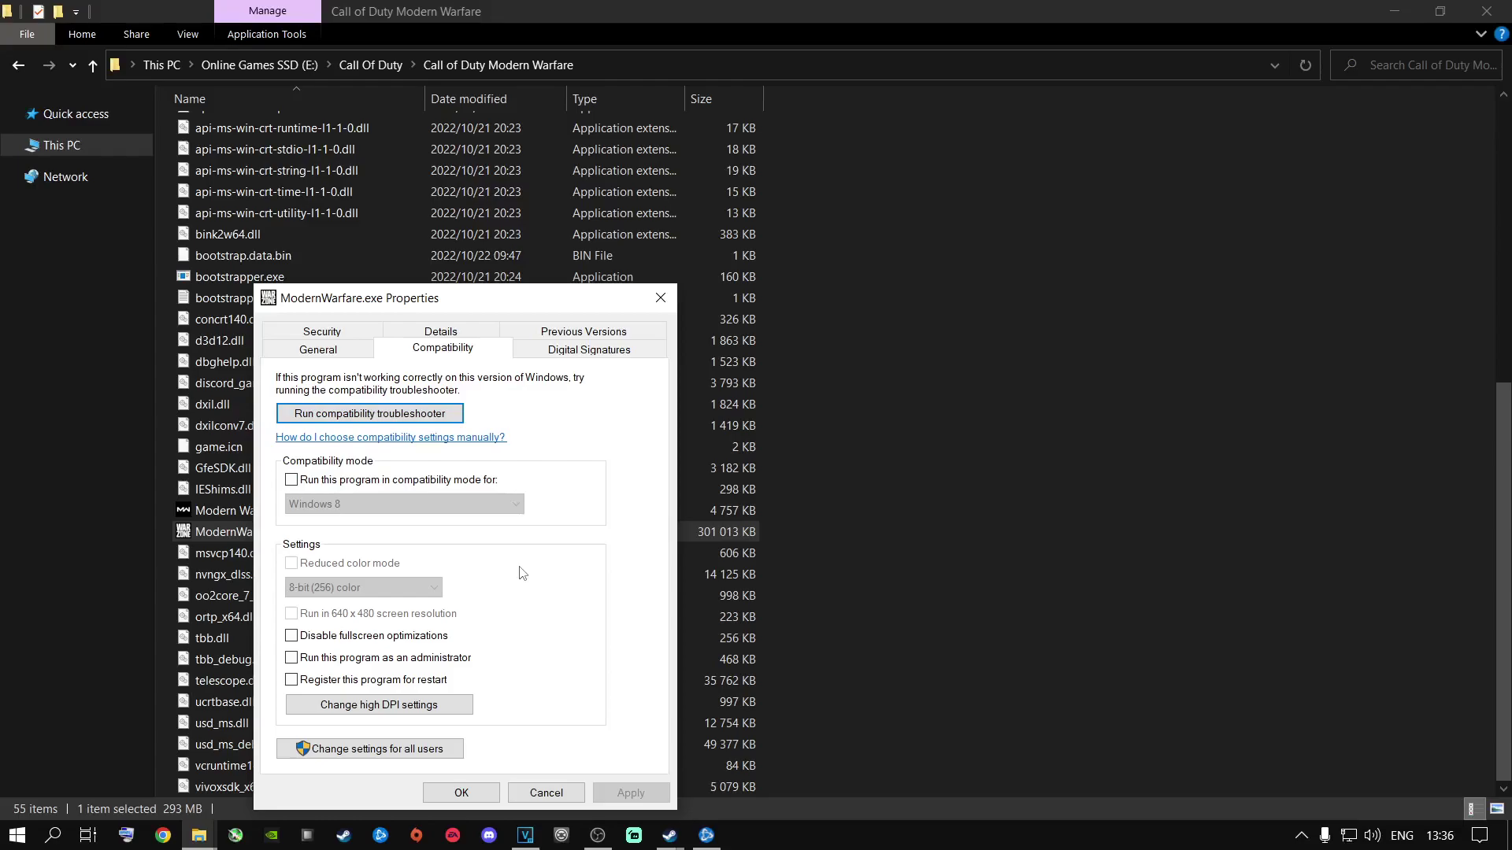
left_click(291, 636)
left_click(291, 657)
left_click(292, 637)
left_click(291, 636)
left_click(291, 658)
left_click(630, 793)
Step: Enable the program DPI scaling fix for ModernWarfare.exe, override high DPI scaling with Application, and save its properties
left_click(362, 705)
left_click(340, 470)
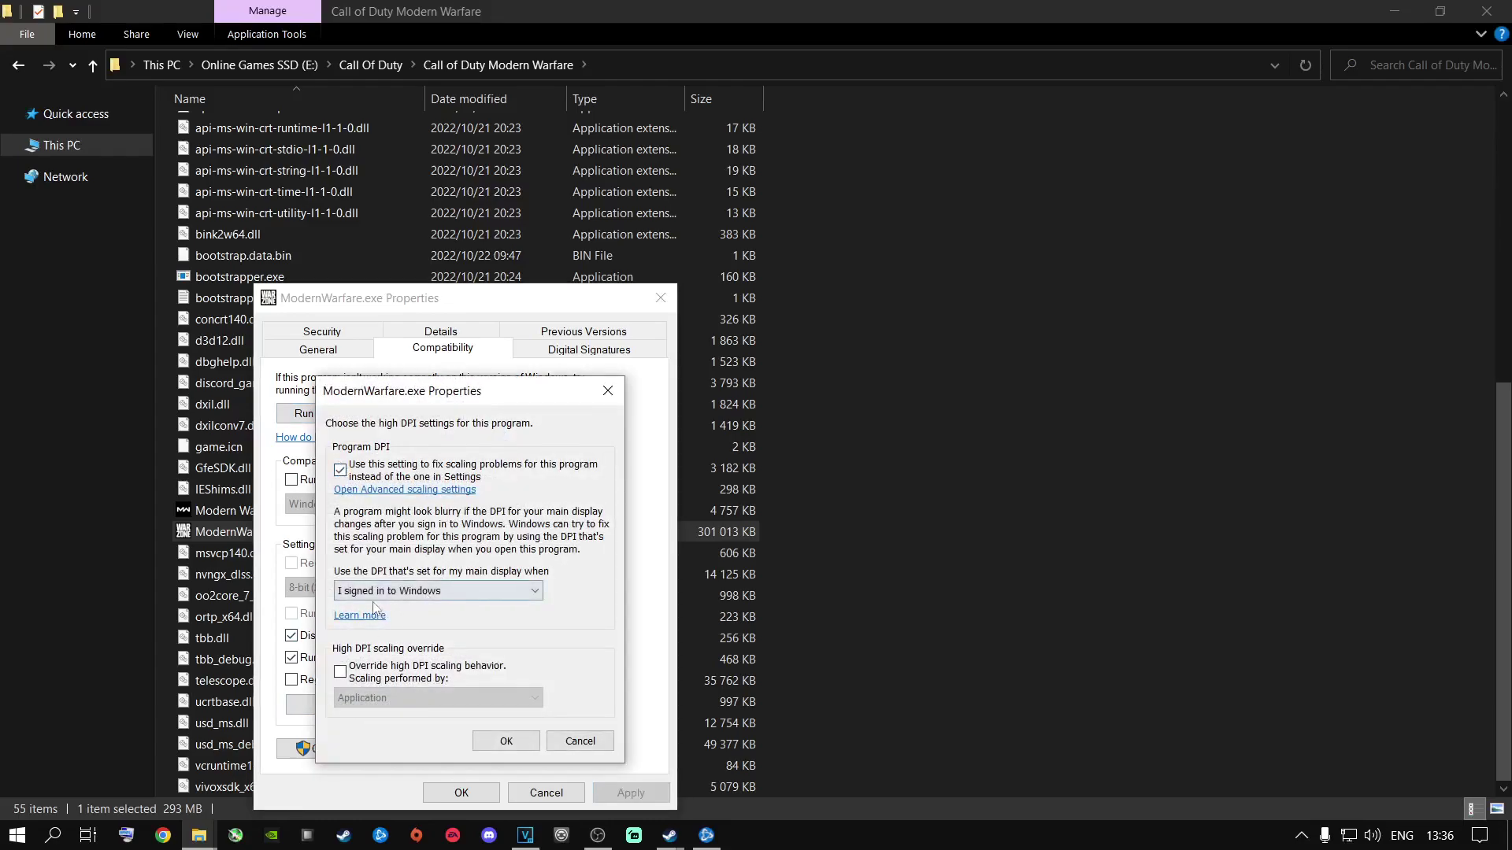
left_click(383, 669)
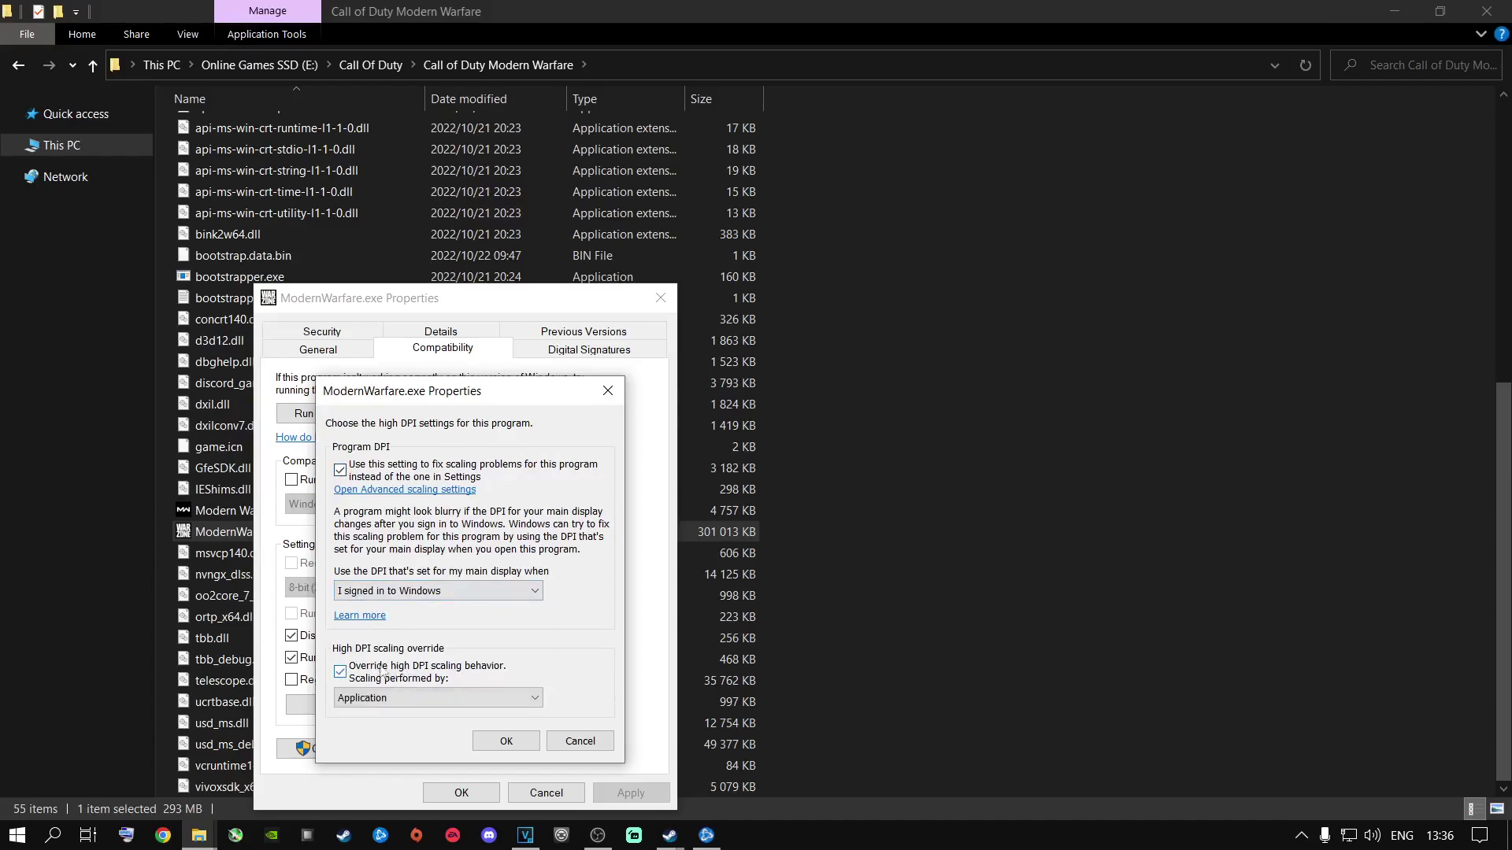
left_click(429, 697)
left_click(374, 716)
left_click(503, 742)
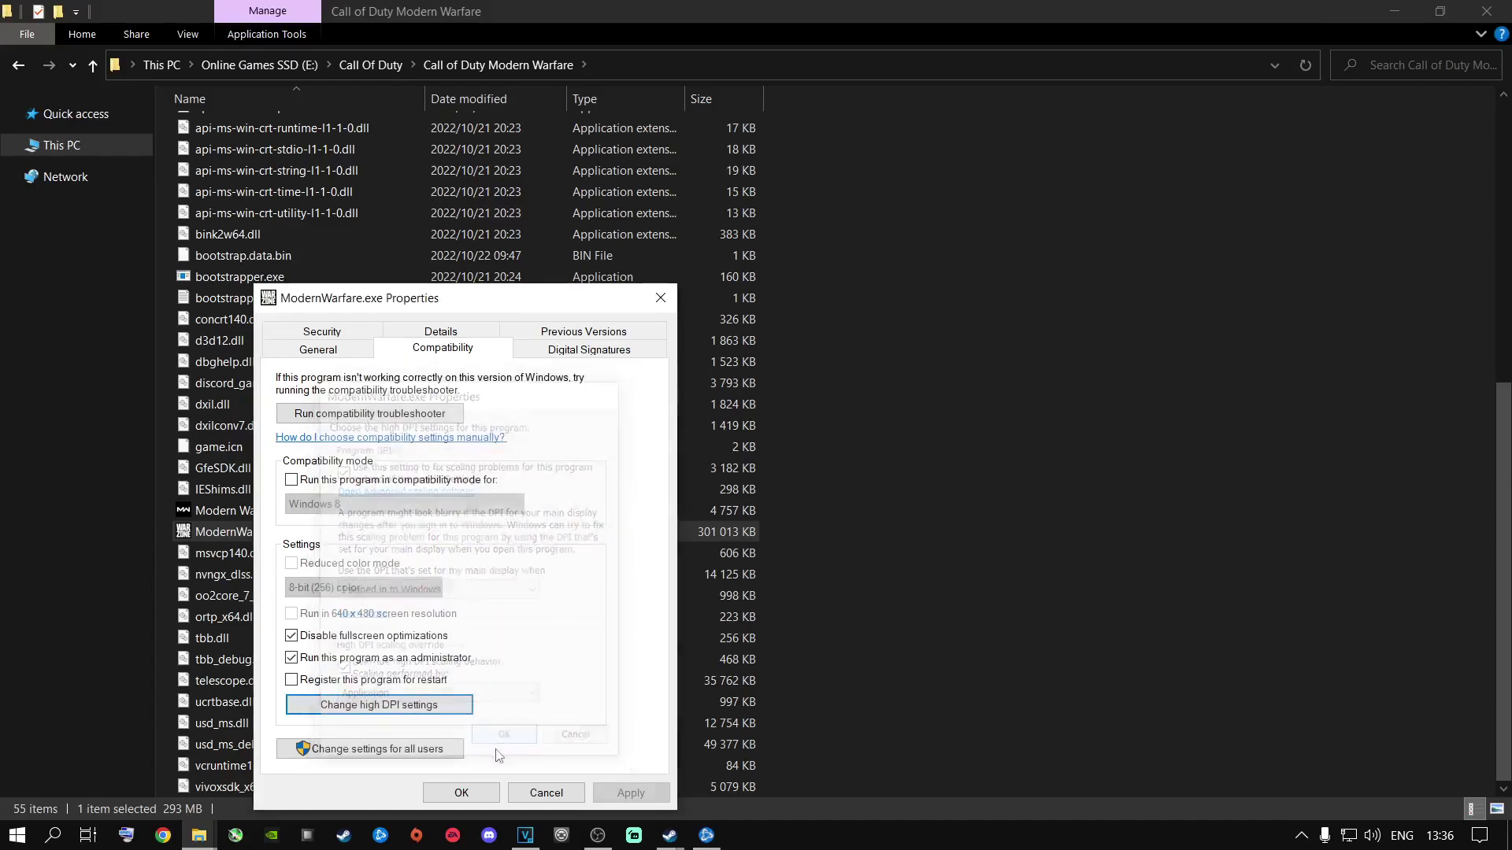
left_click(463, 793)
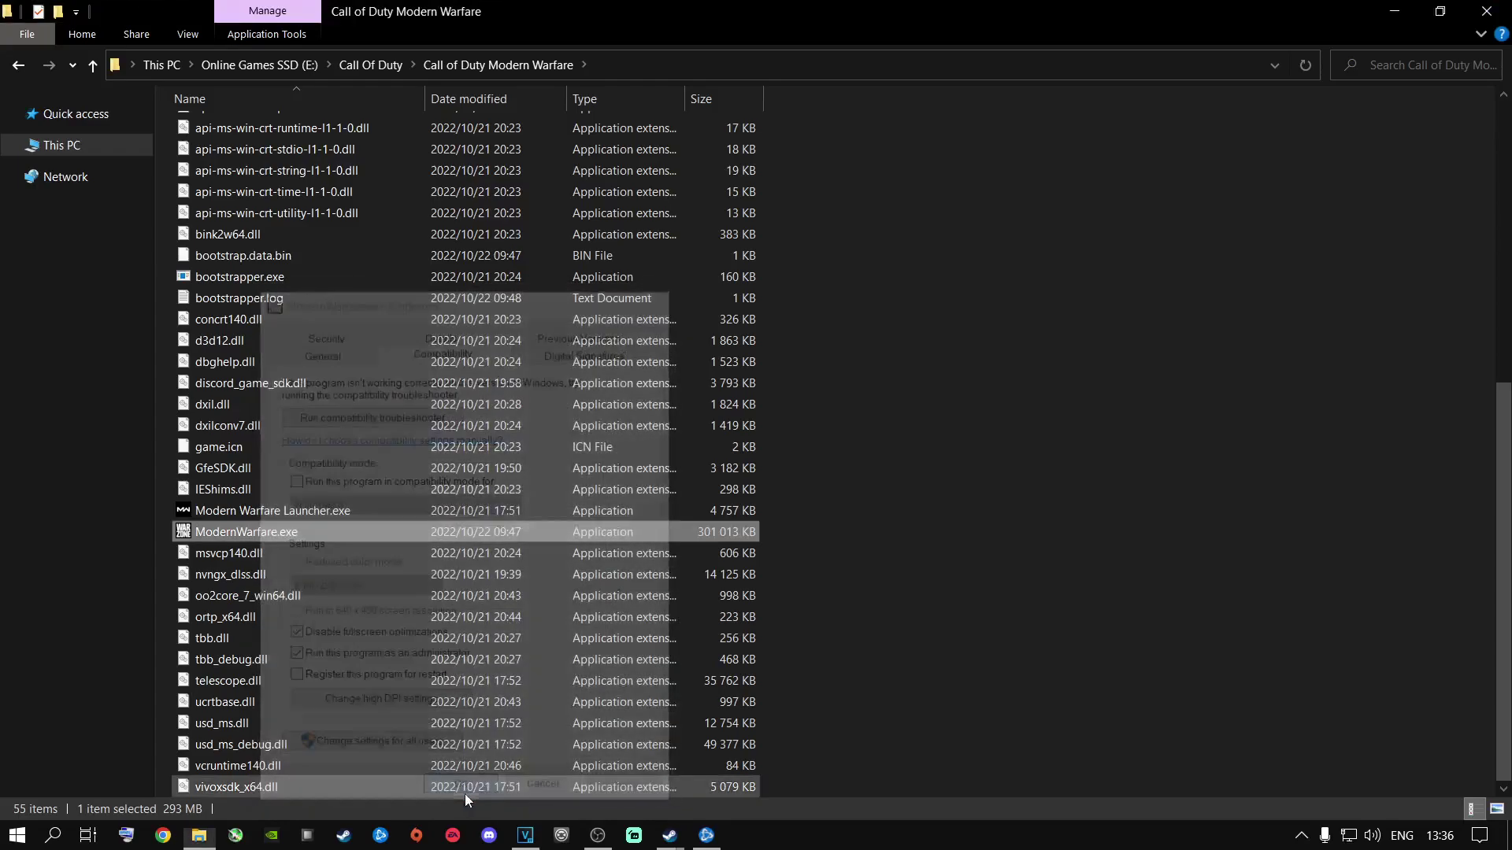
Step: View the properties of Modern Warfare Launcher.exe and close them
right_click(252, 508)
left_click(307, 497)
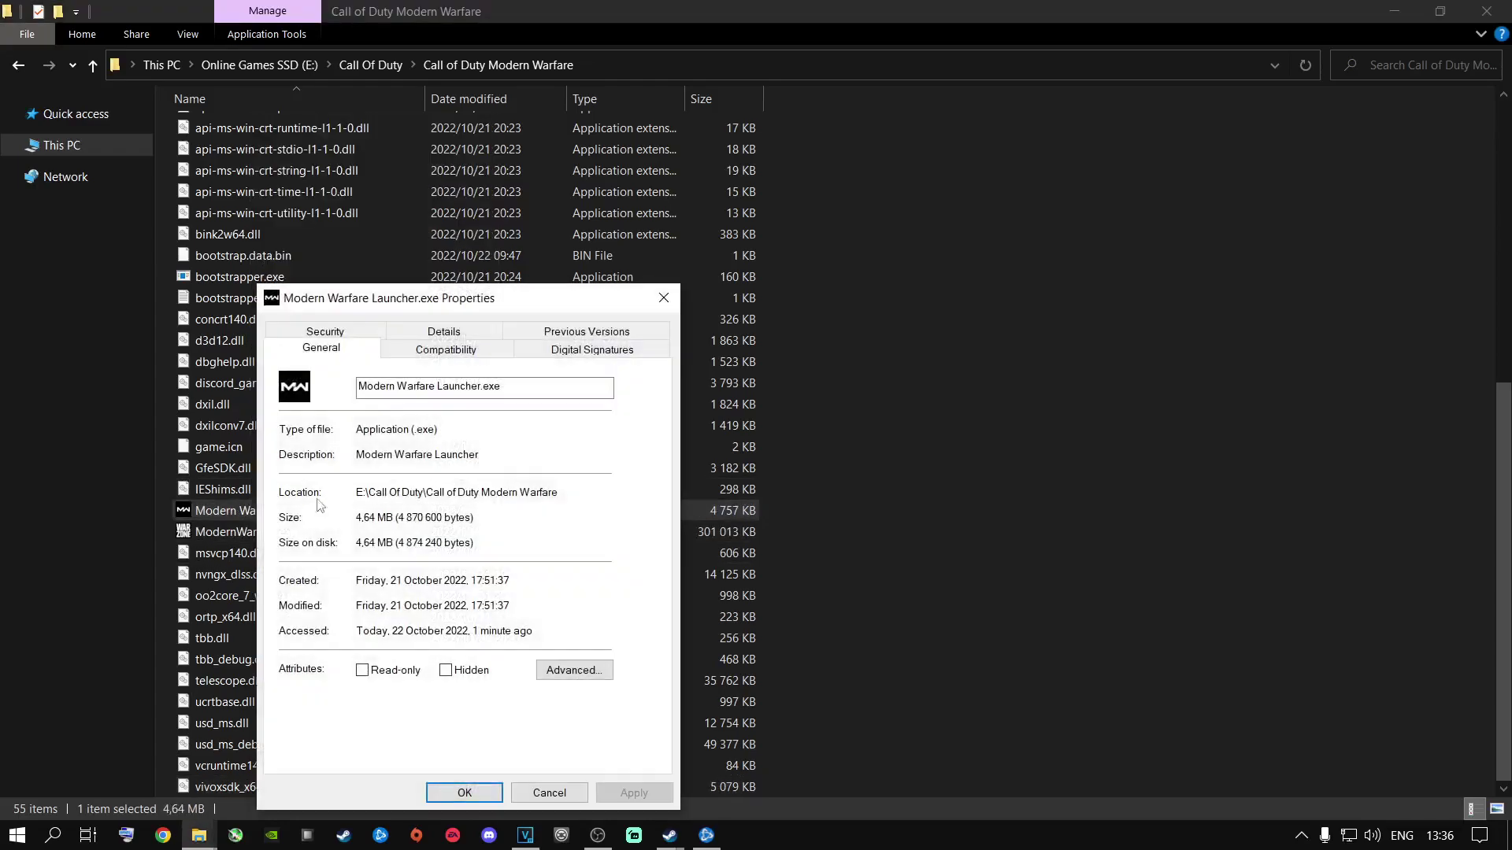
key("Escape")
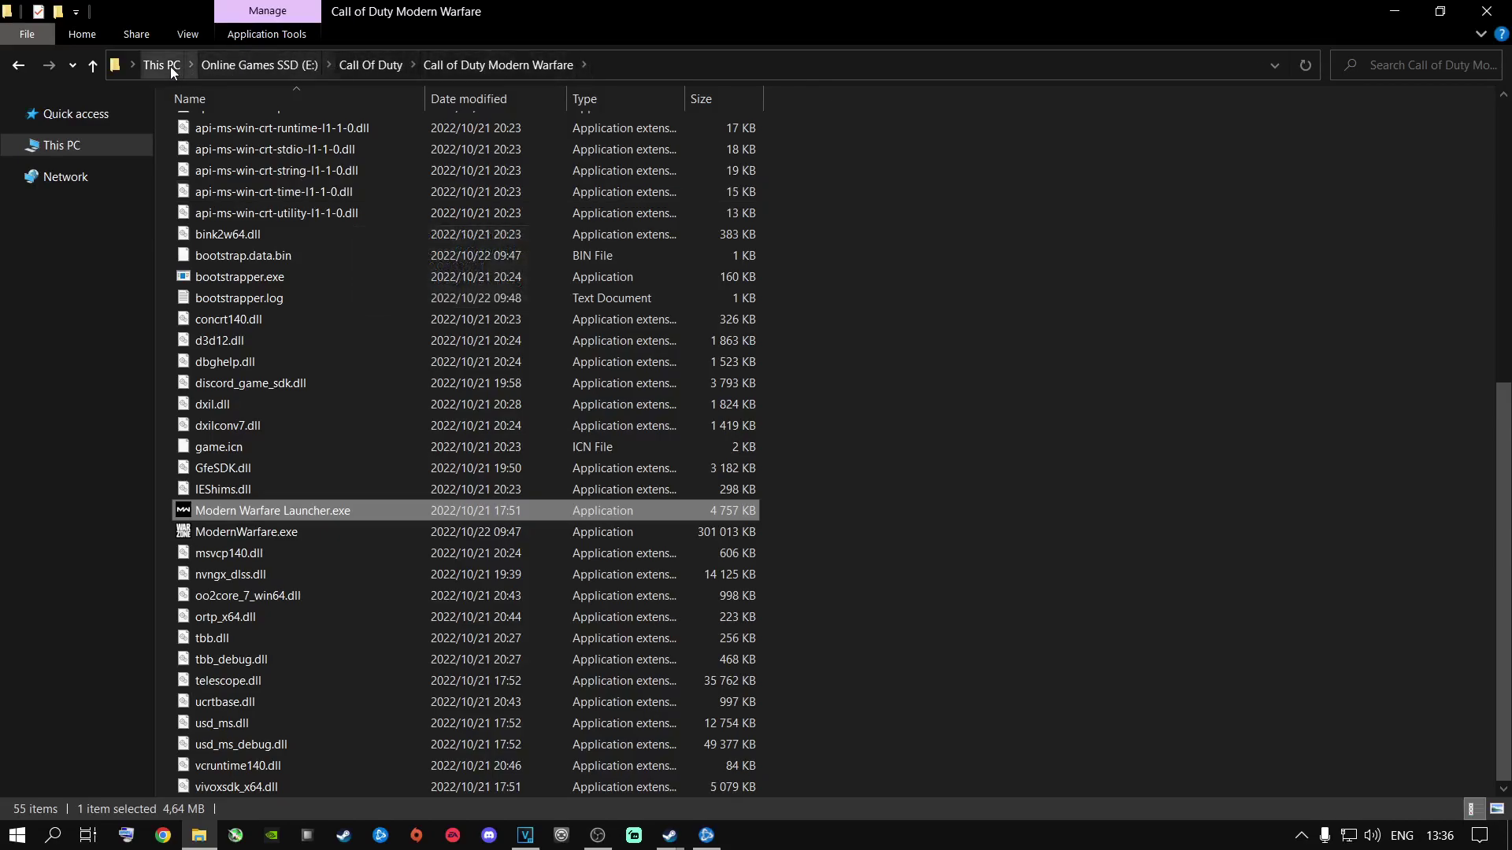
Step: Go to the root of the Online Games SSD (E:) drive, look inside the Call Of Duty folder and return to the root
left_click(267, 69)
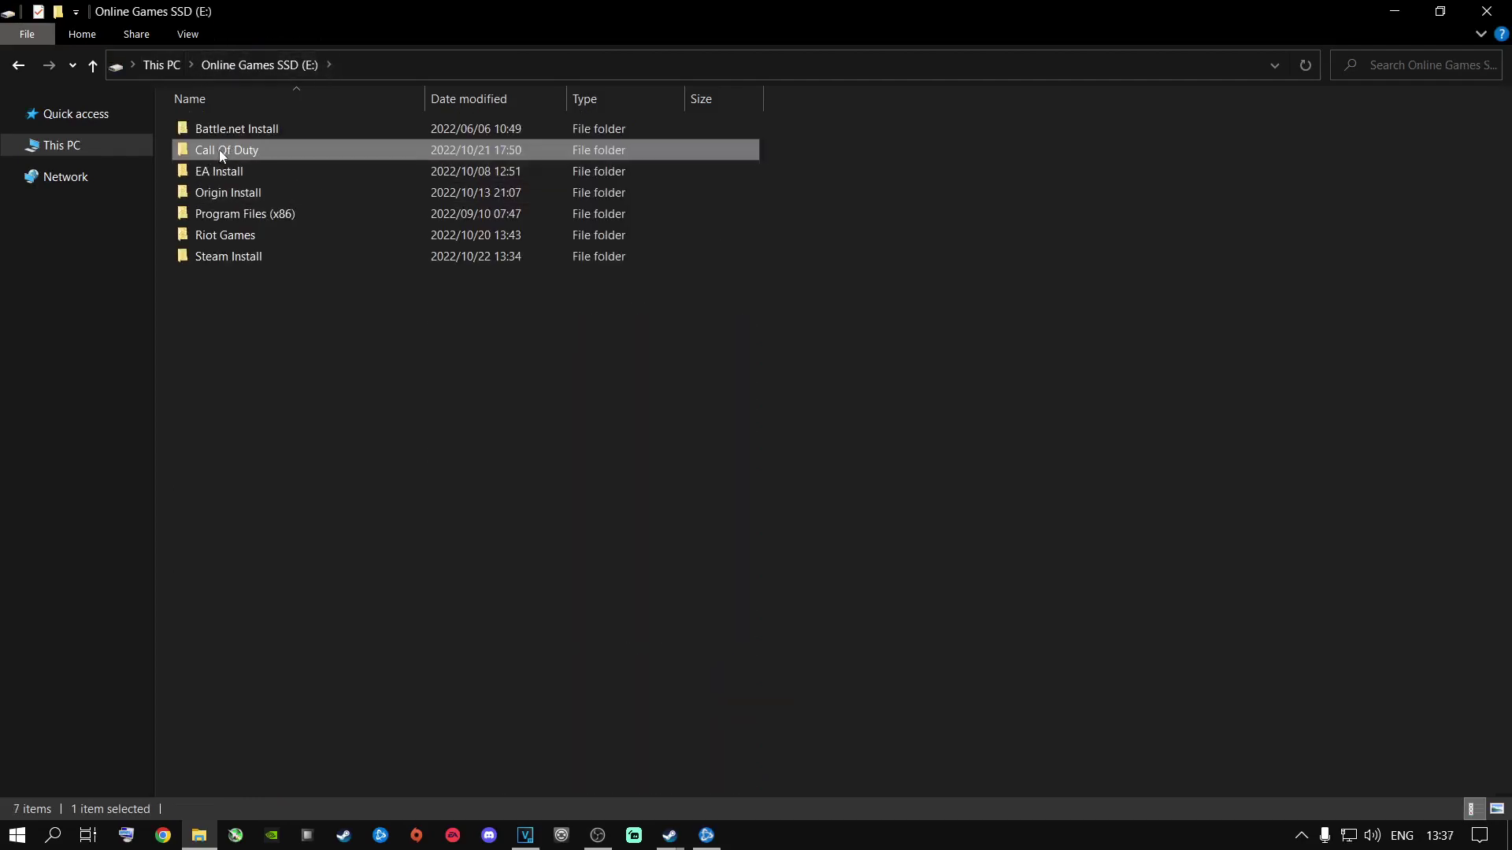
mouse_move(219, 151)
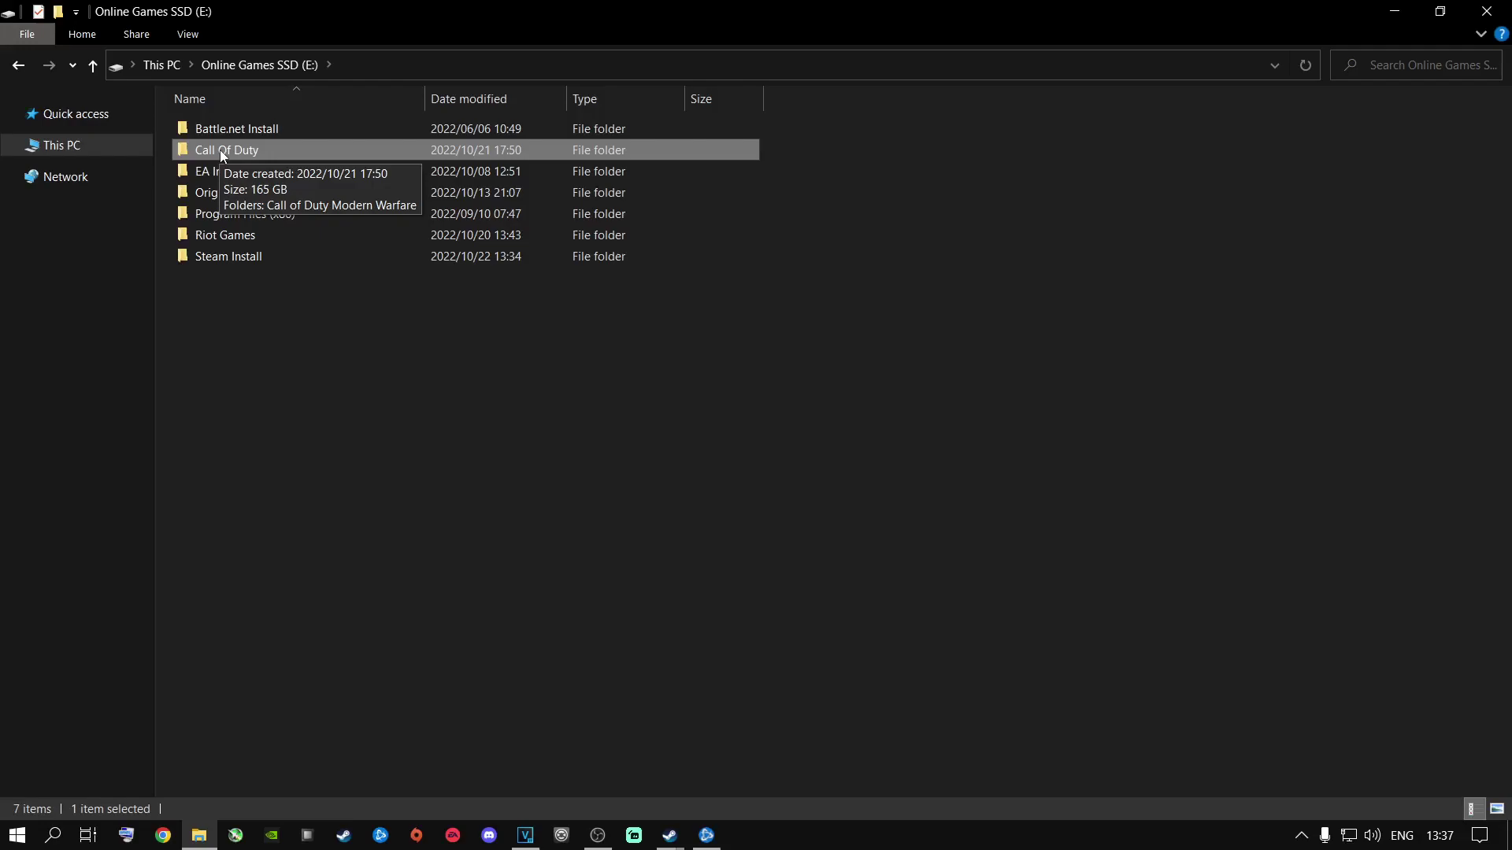
double_click(220, 150)
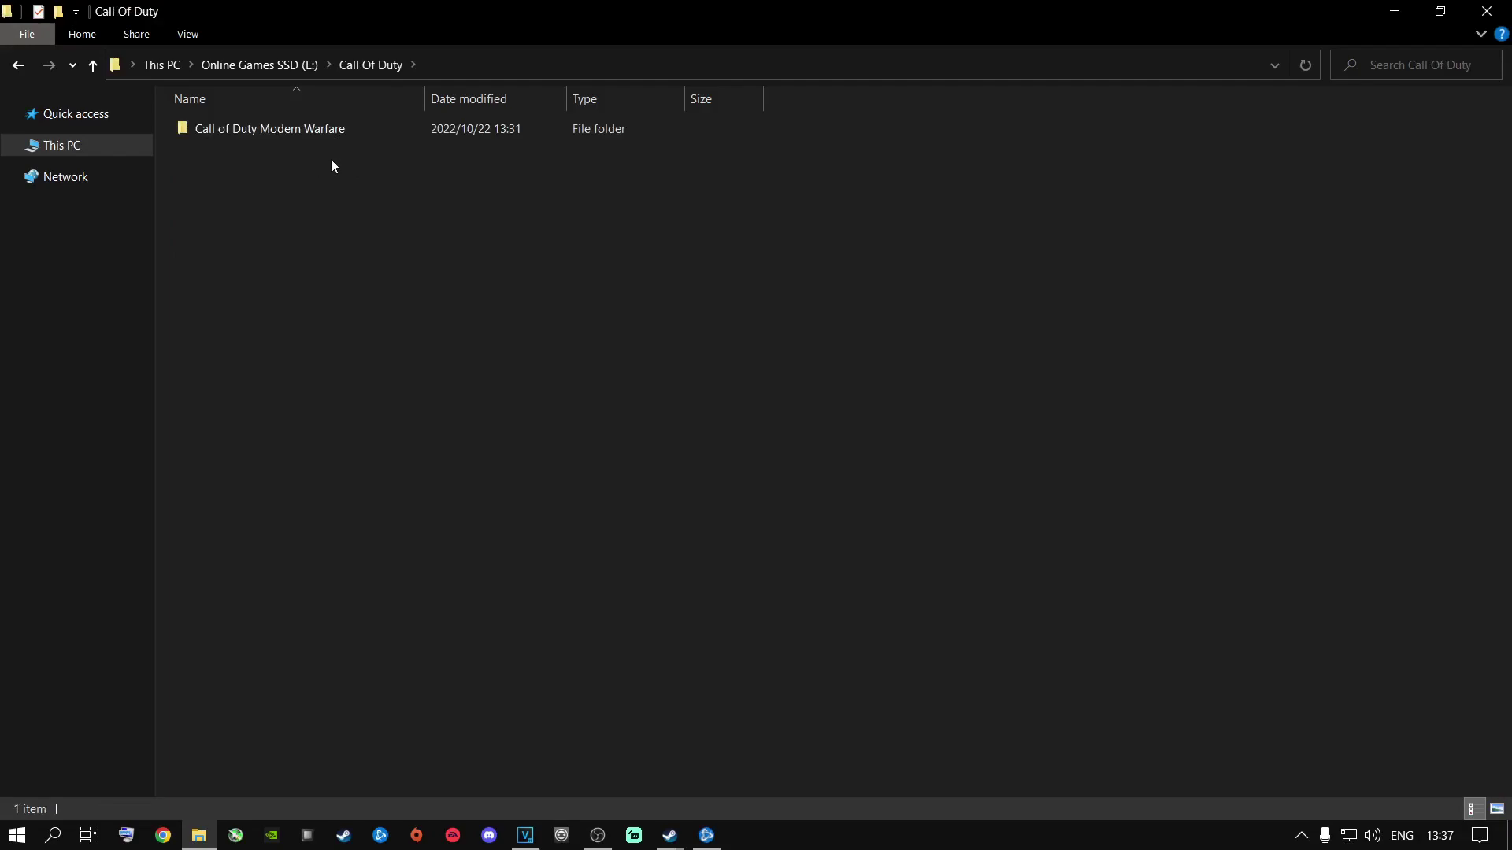
mouse_move(260, 134)
left_click(259, 65)
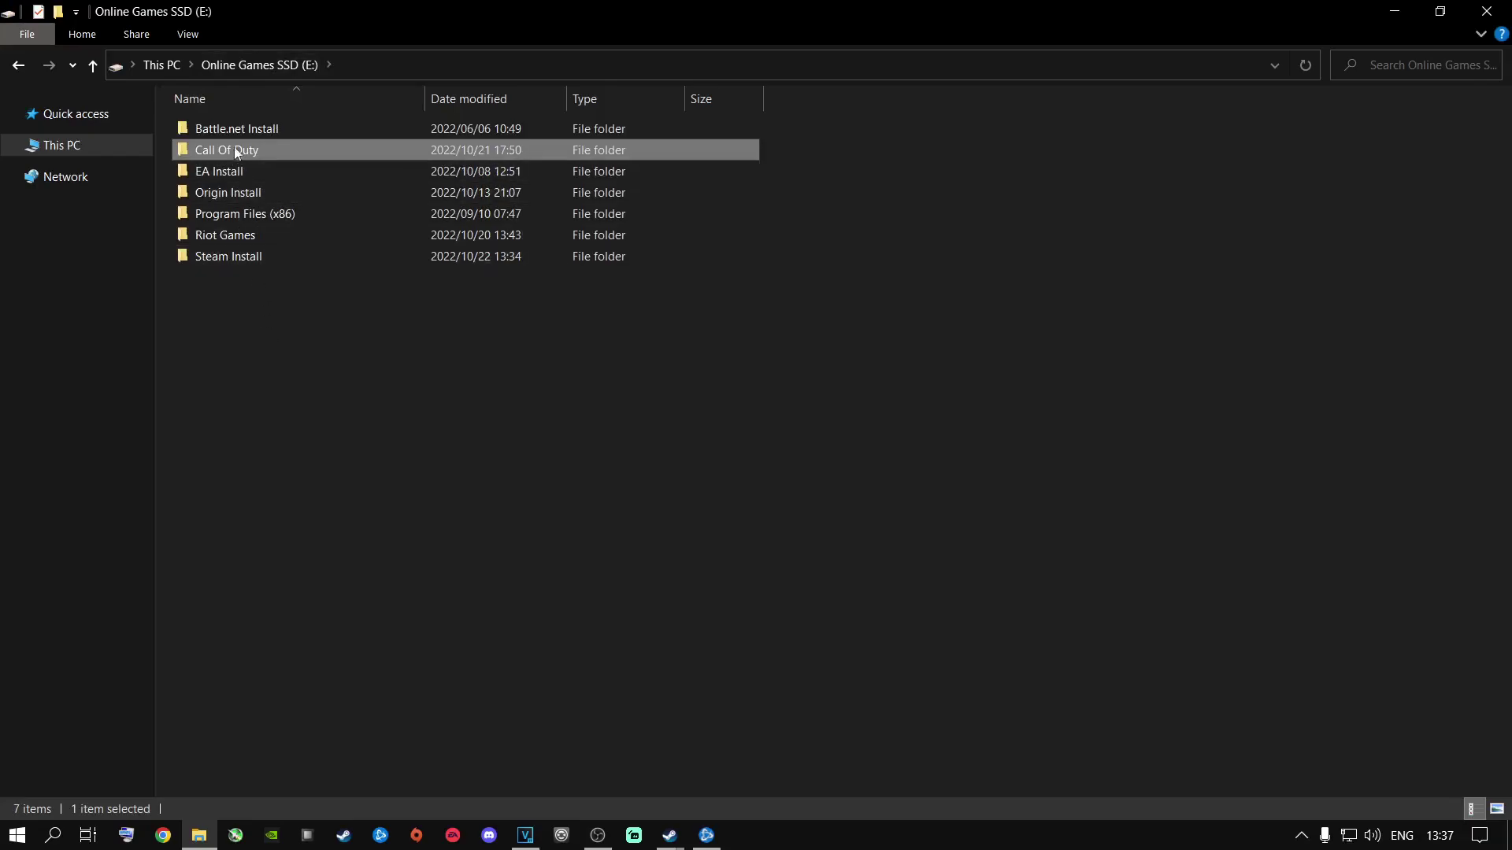
Step: Select all files inside the Call of Duty Modern Warfare folder, view the available file actions, and clear the selection
double_click(230, 149)
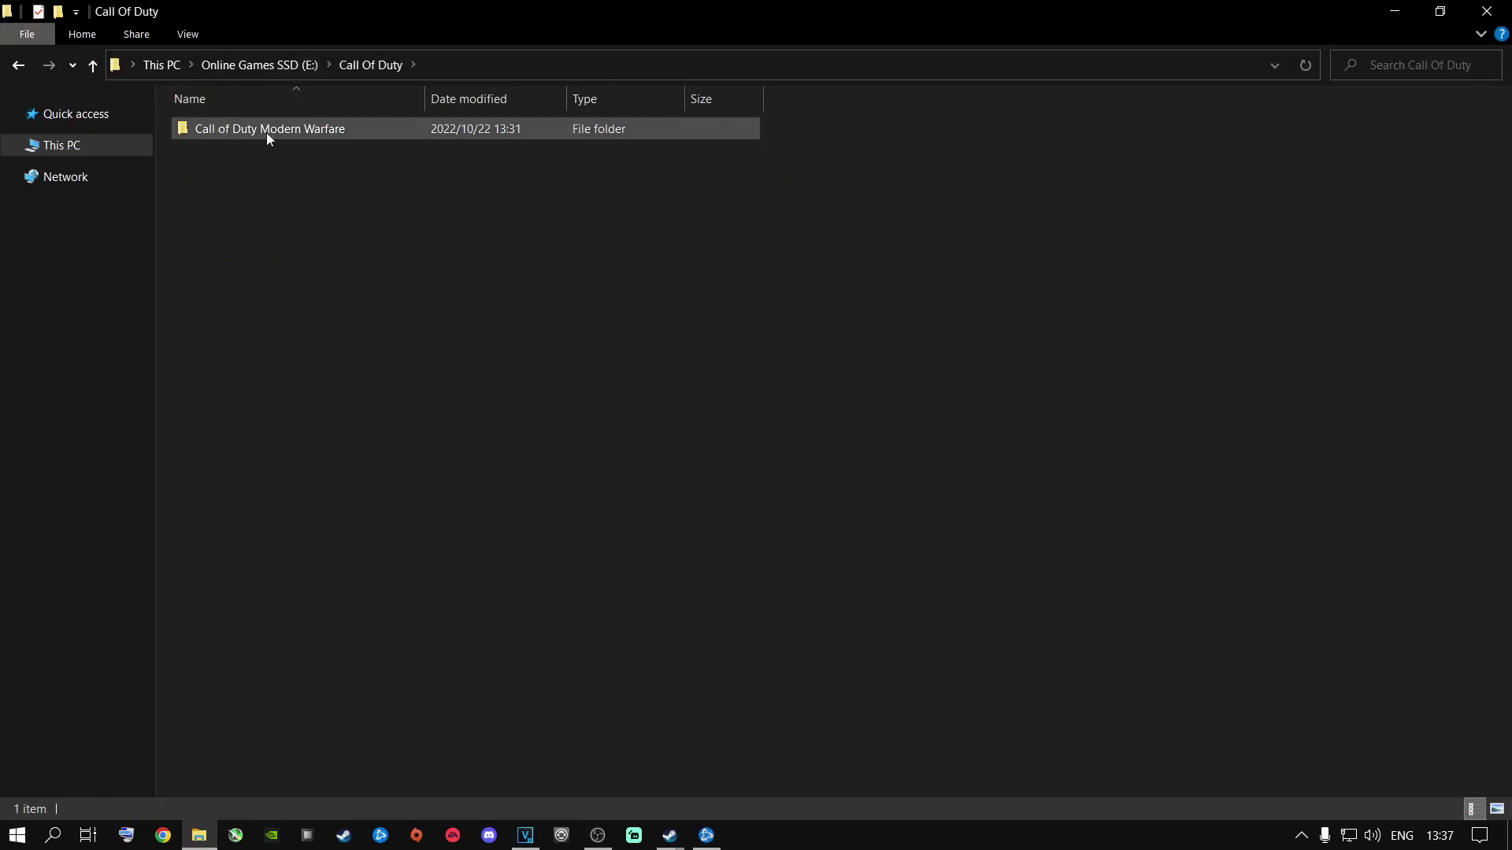
double_click(247, 132)
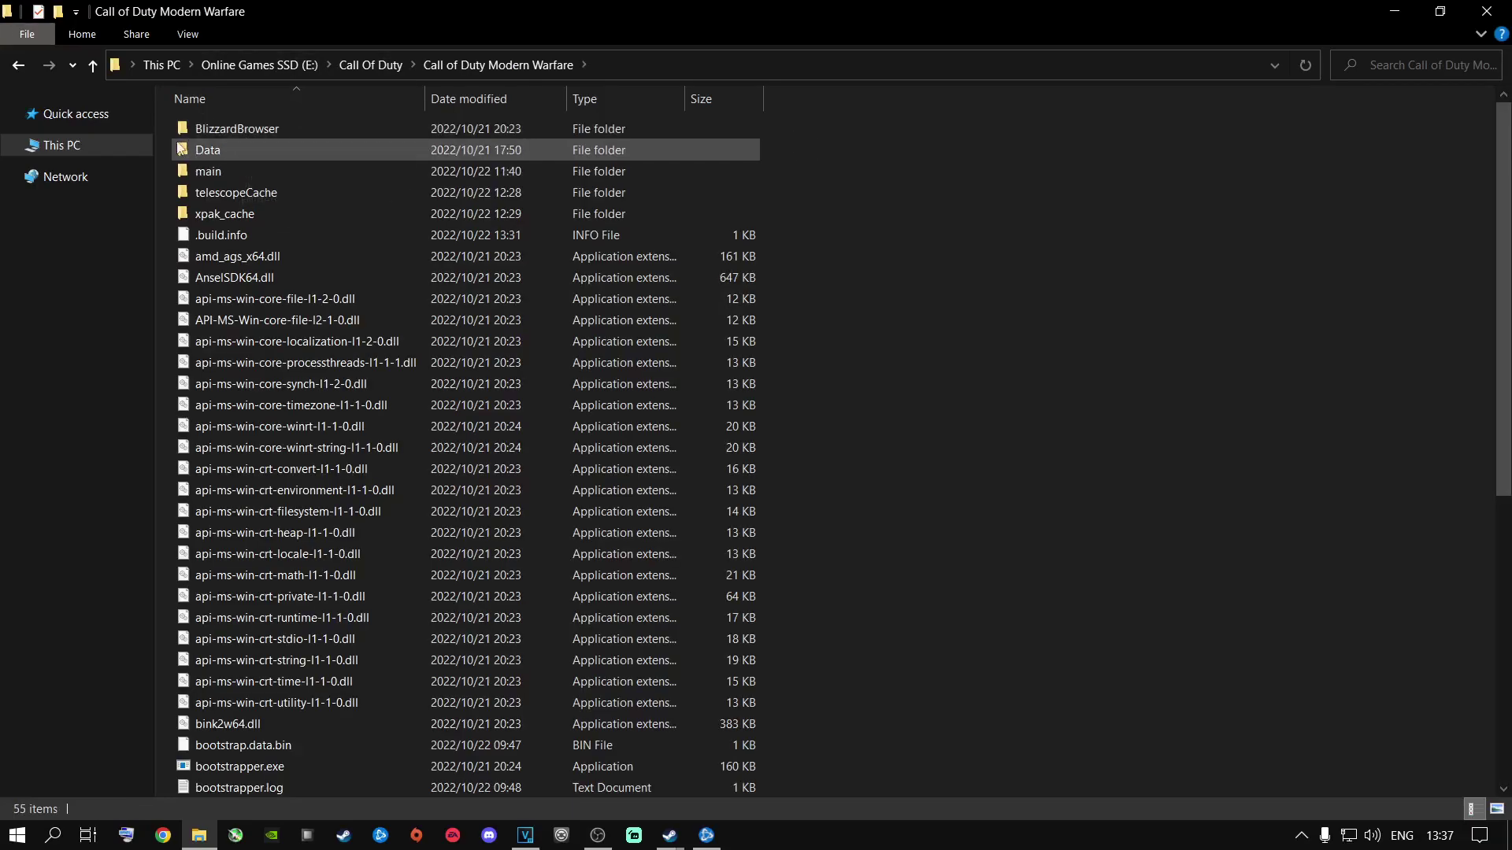
key("ctrl+a")
scroll(469, 649, "down", 8)
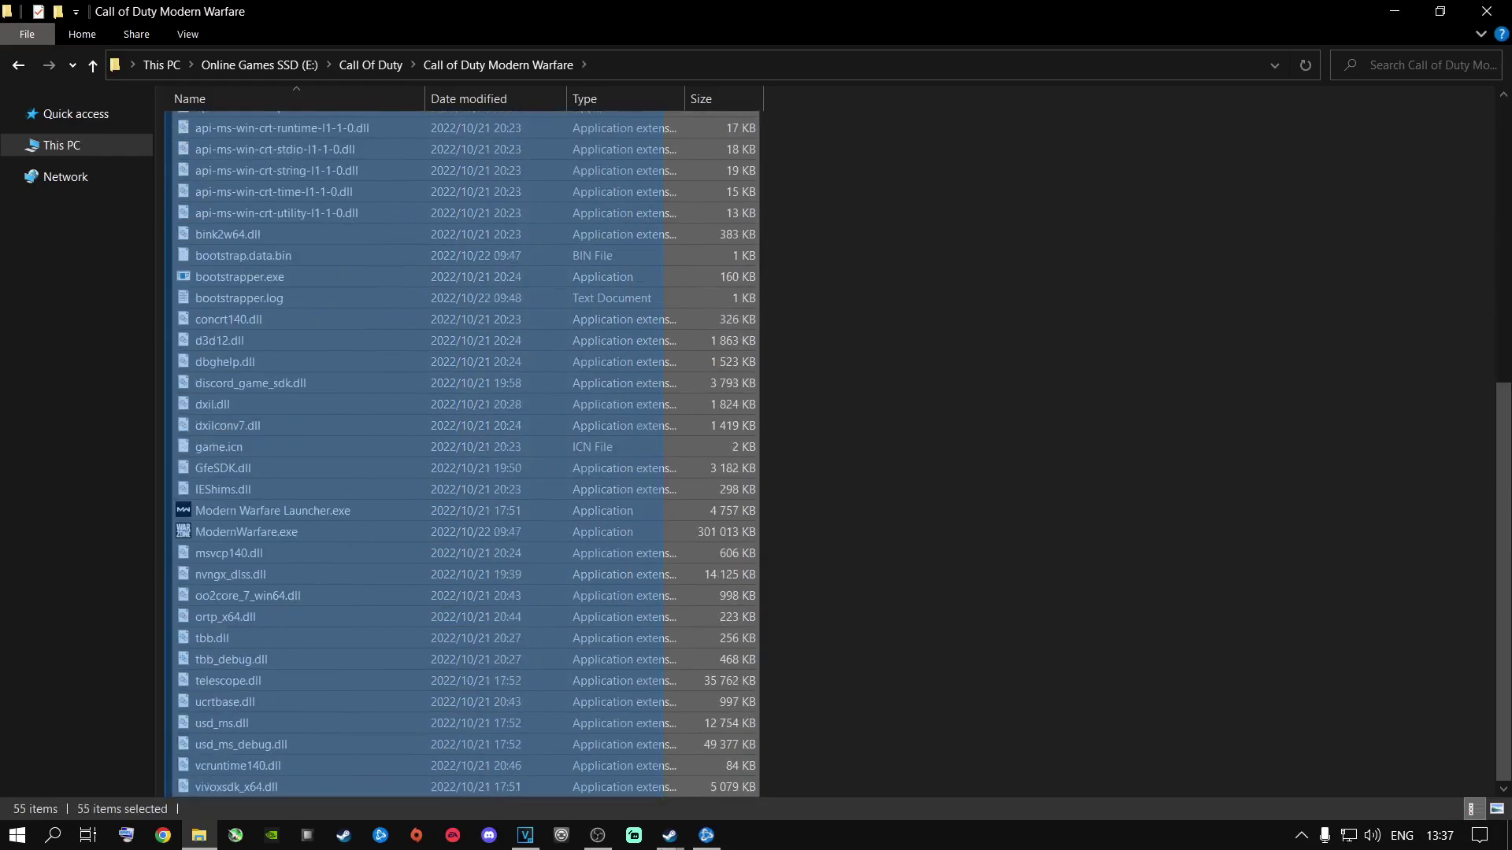
right_click(289, 532)
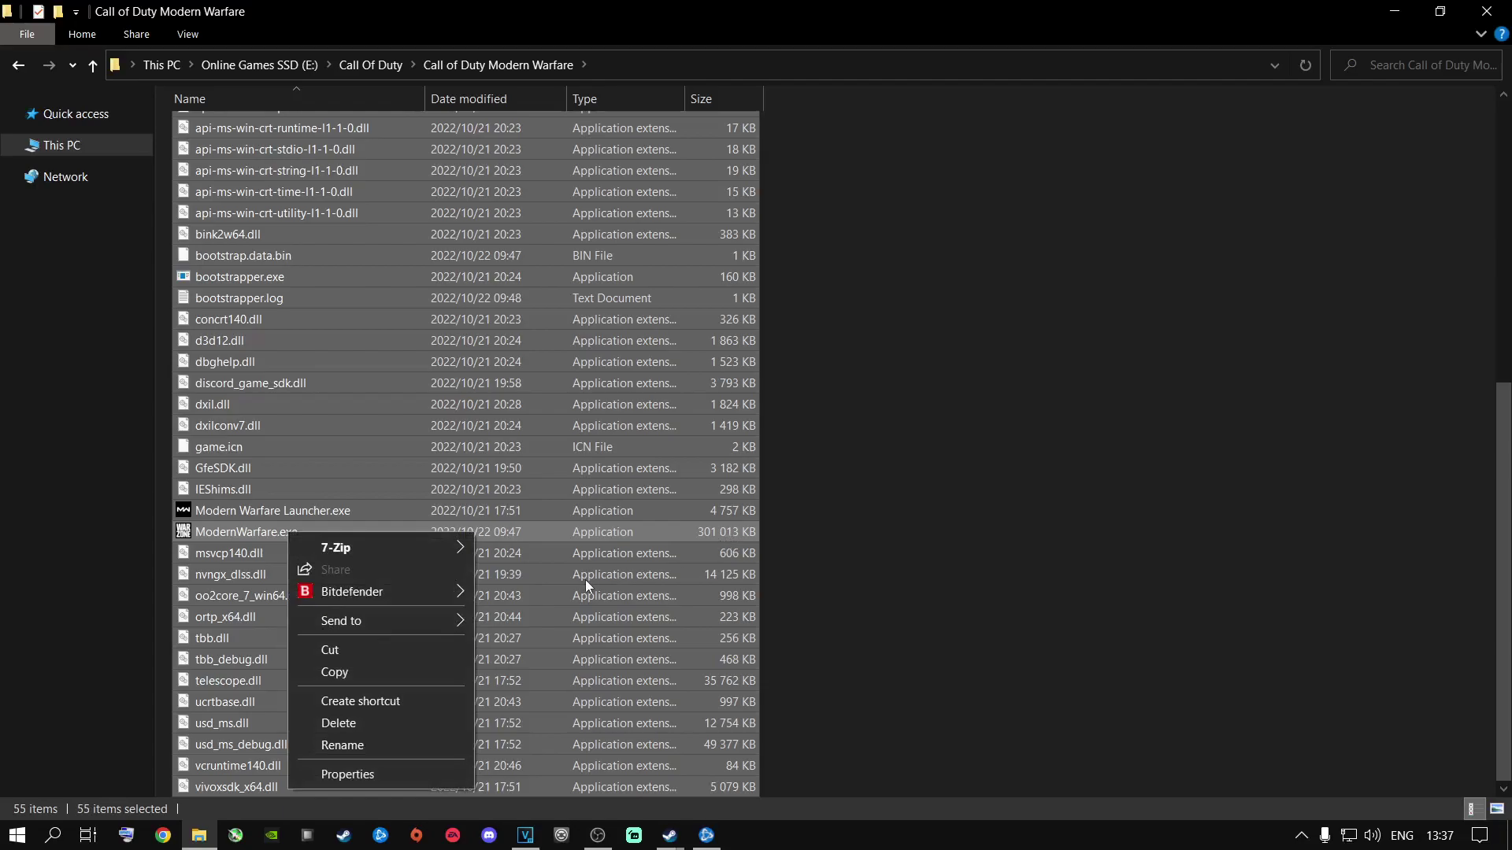
left_click(1032, 428)
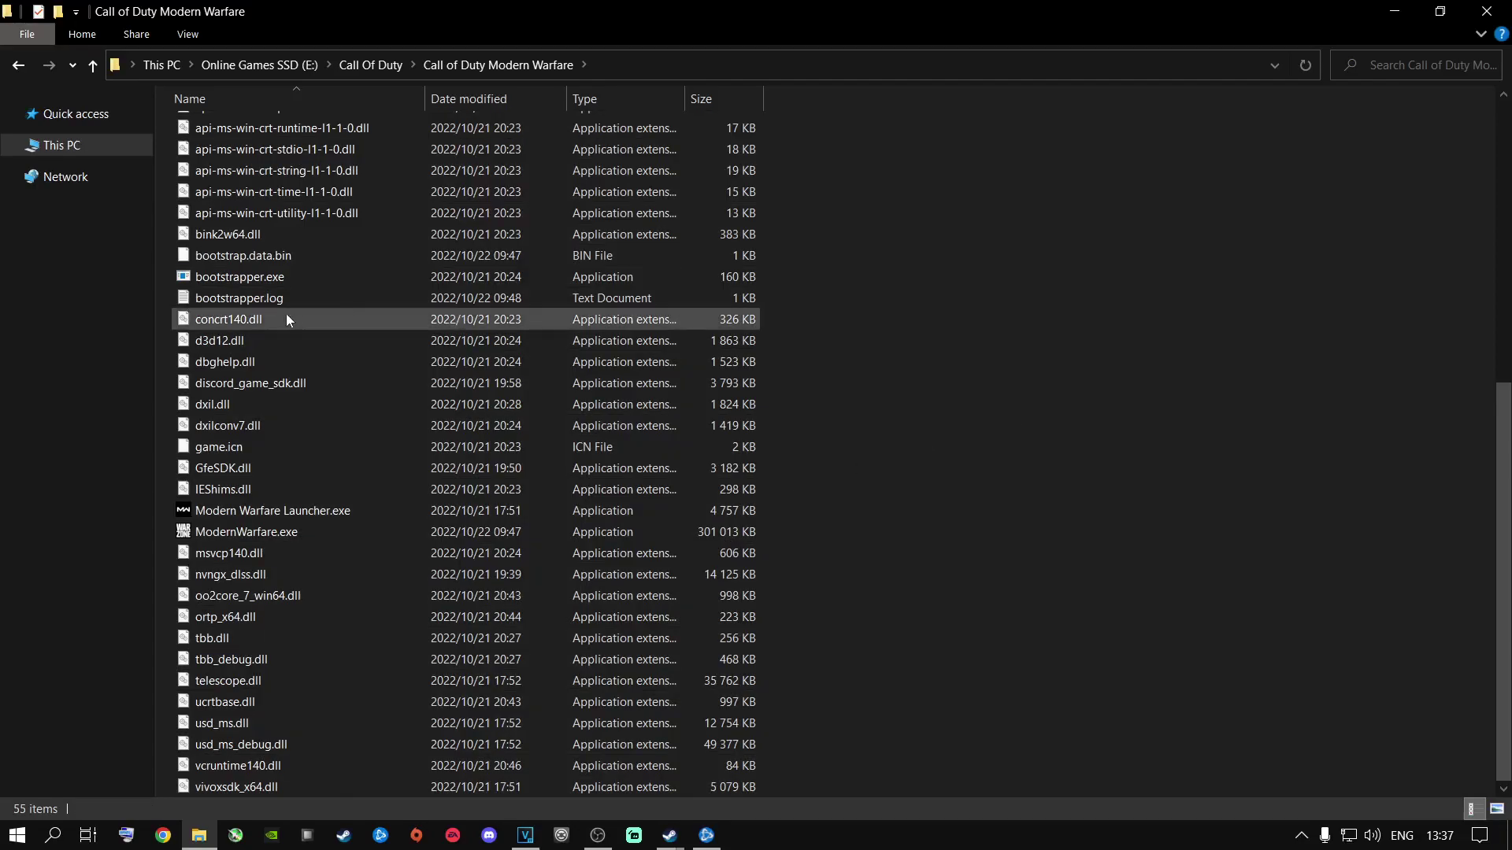
Step: Return to the root of the E: drive and check the contents of the Call Of Duty folder again
left_click(20, 65)
left_click(20, 65)
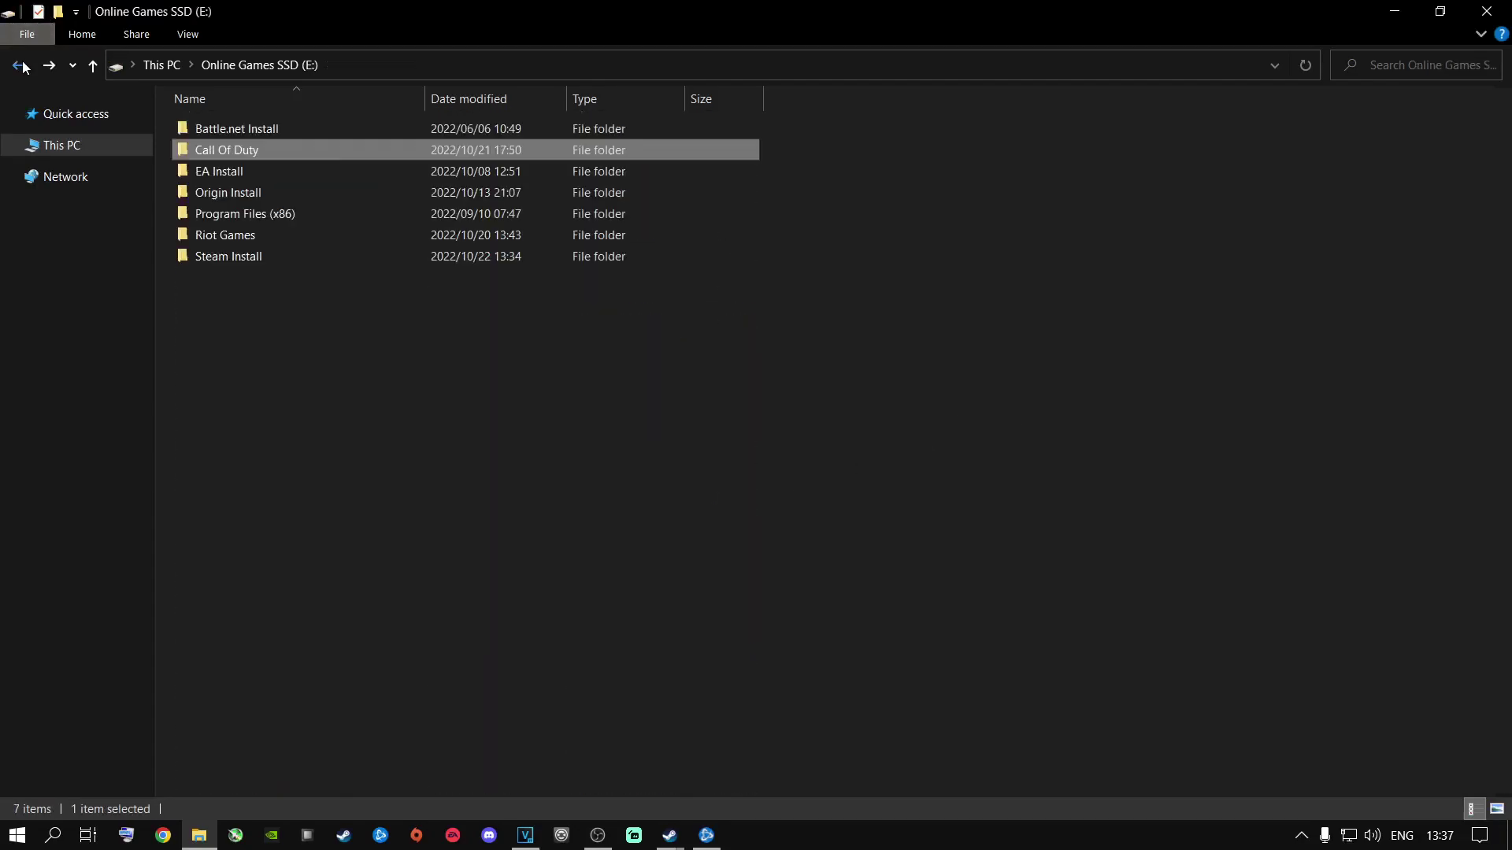
left_click(302, 358)
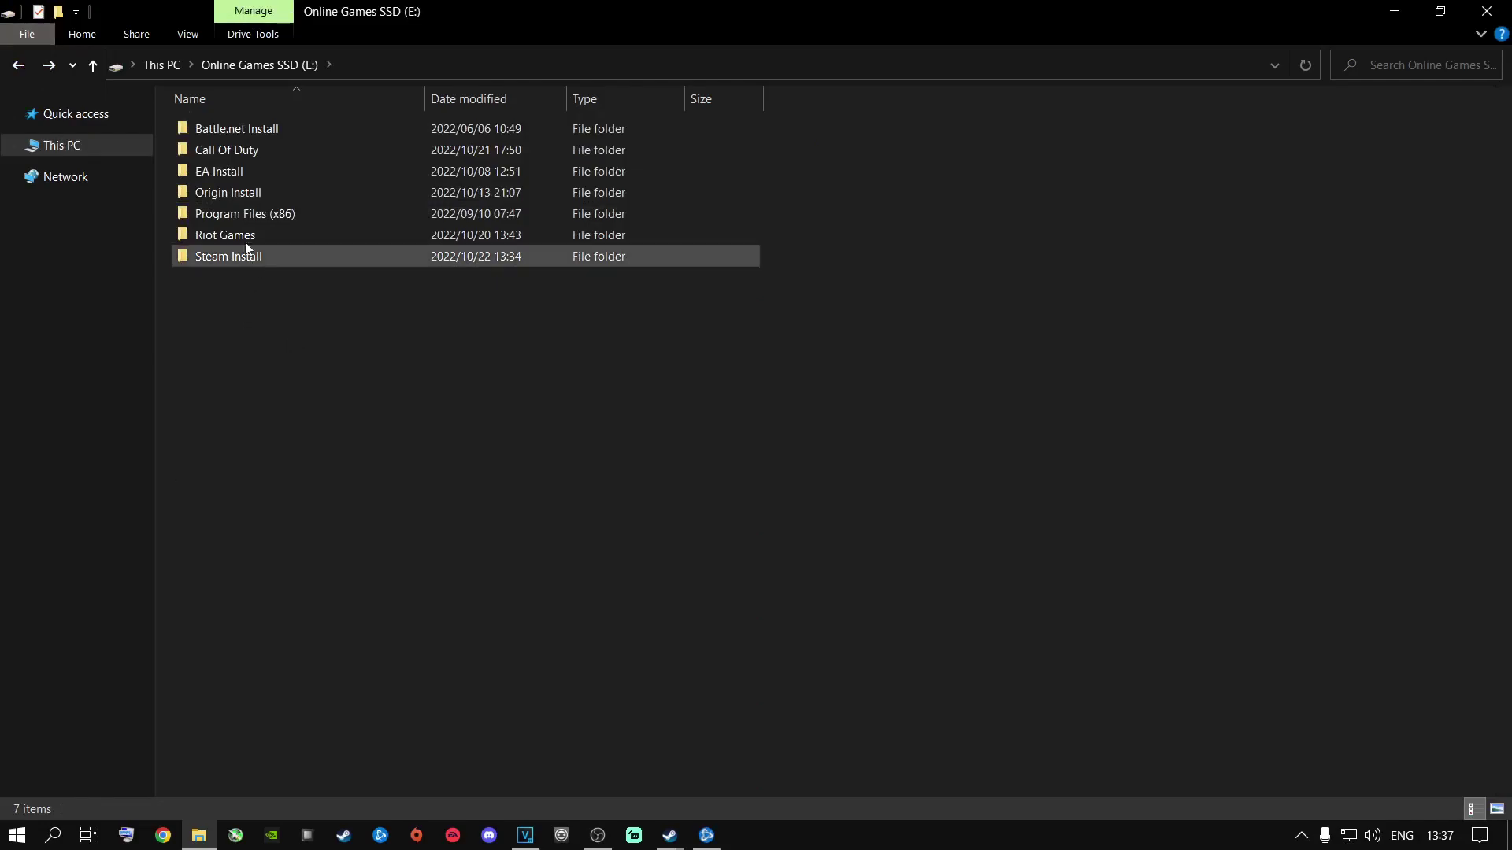
double_click(223, 152)
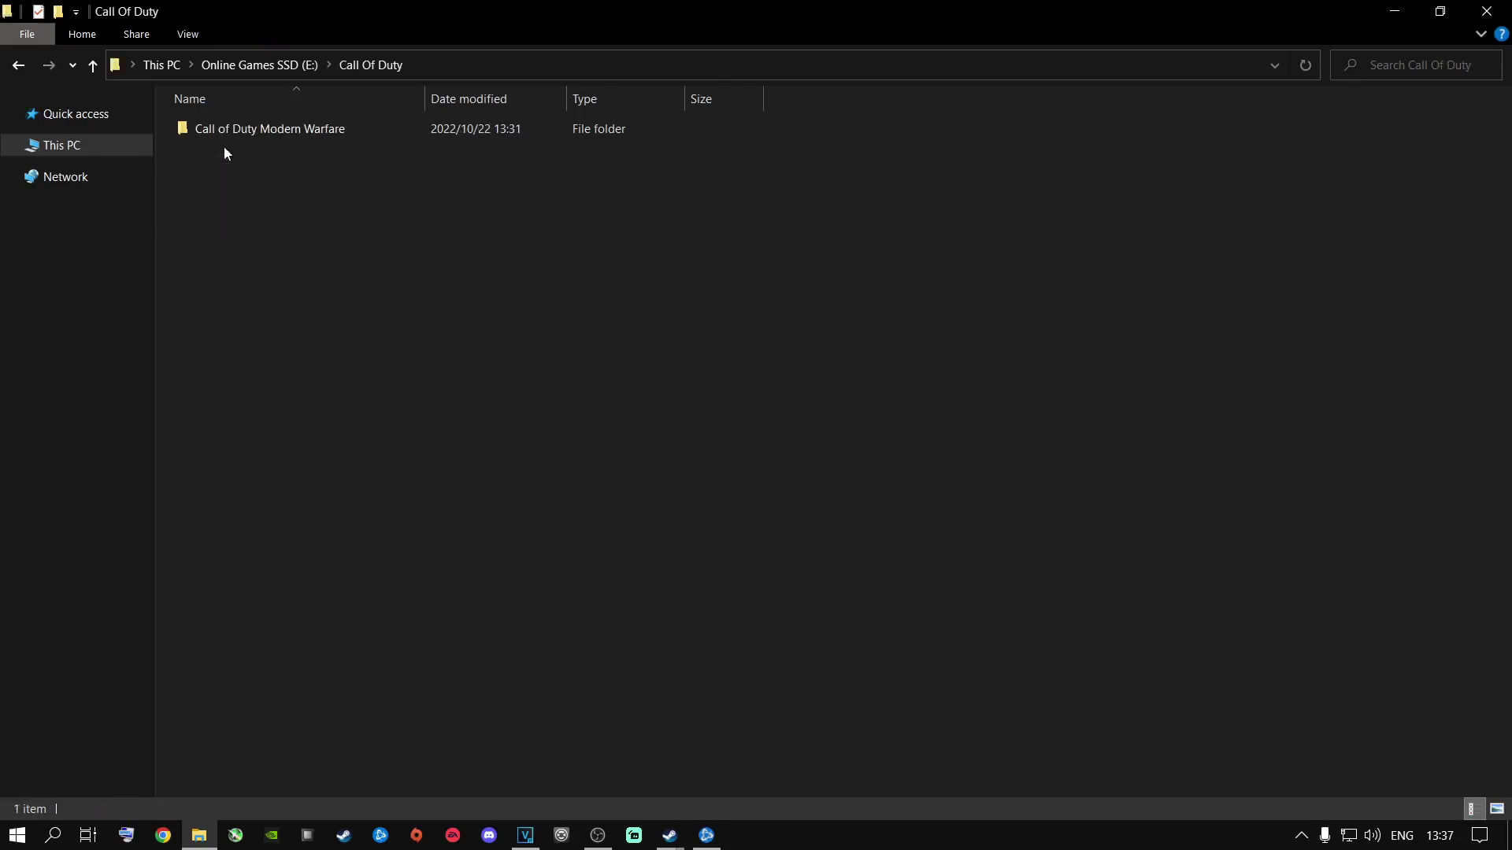
left_click(19, 65)
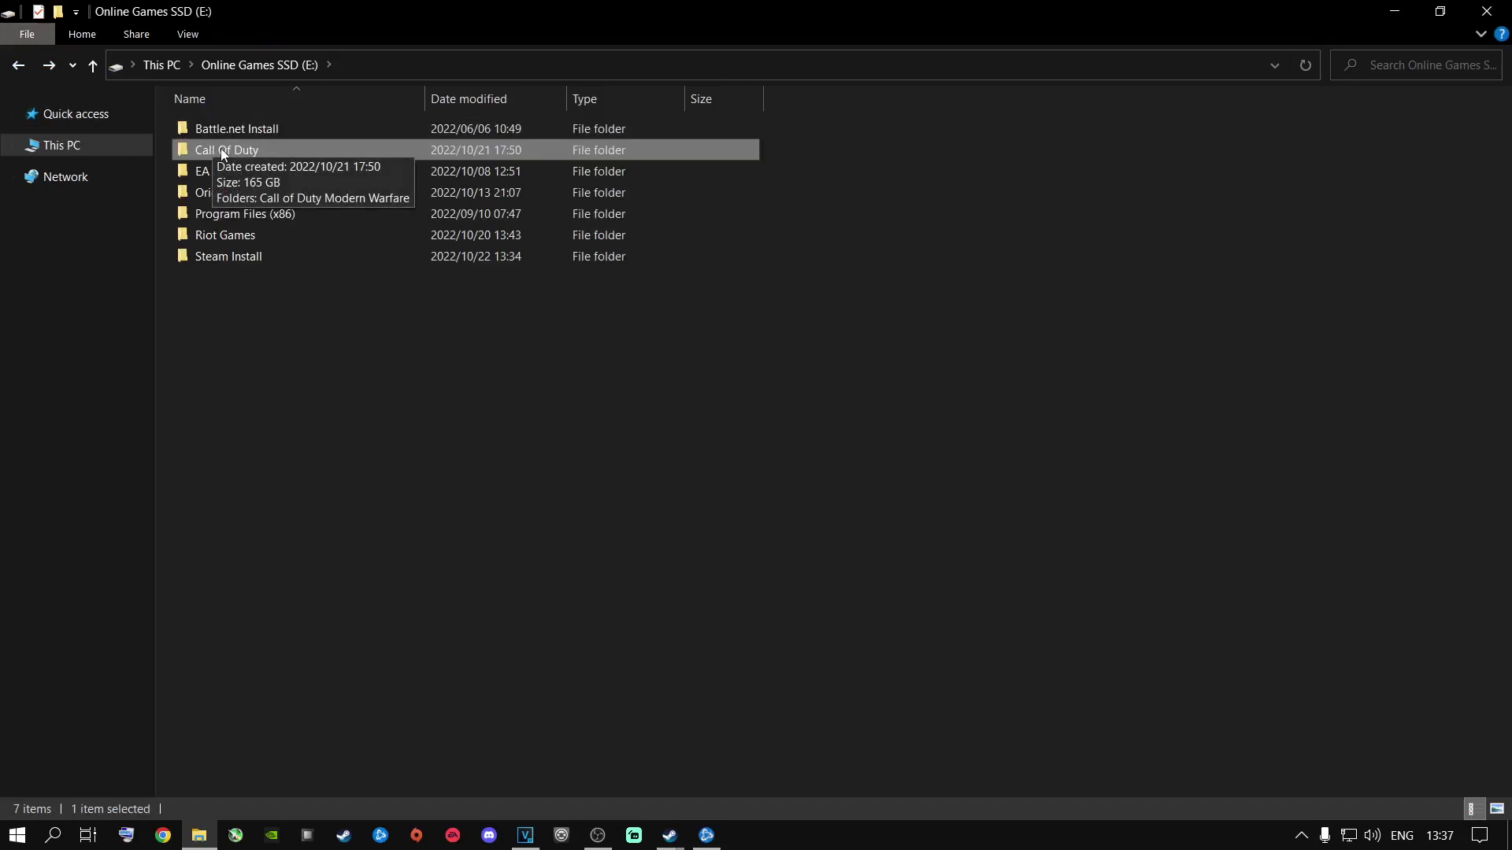
double_click(218, 150)
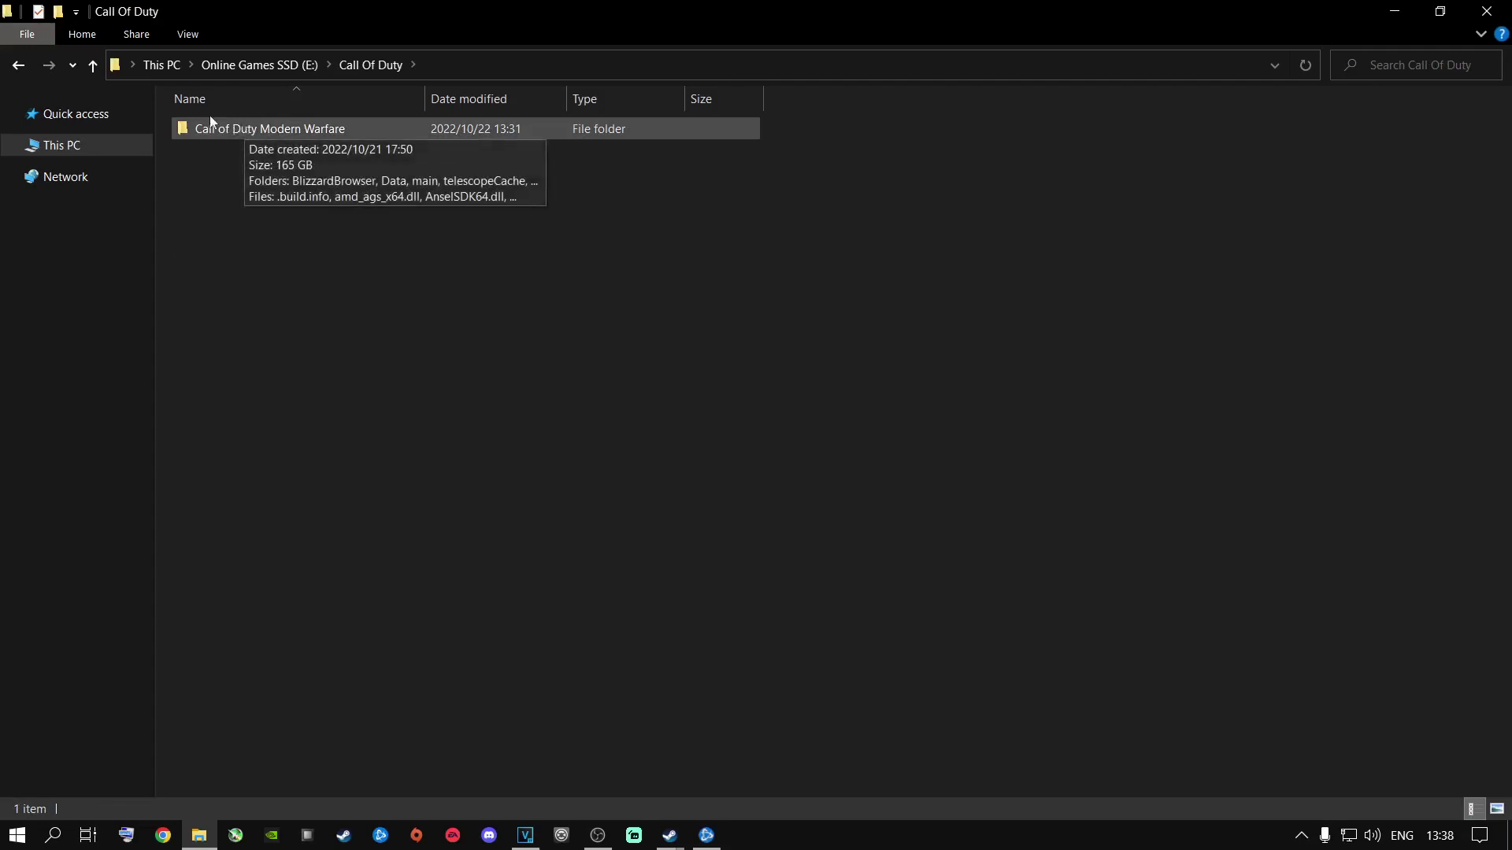
Step: Create a new folder named "Call Of Duty Warzone" in the root of the Online Games SSD (E:) drive
left_click(18, 66)
right_click(244, 322)
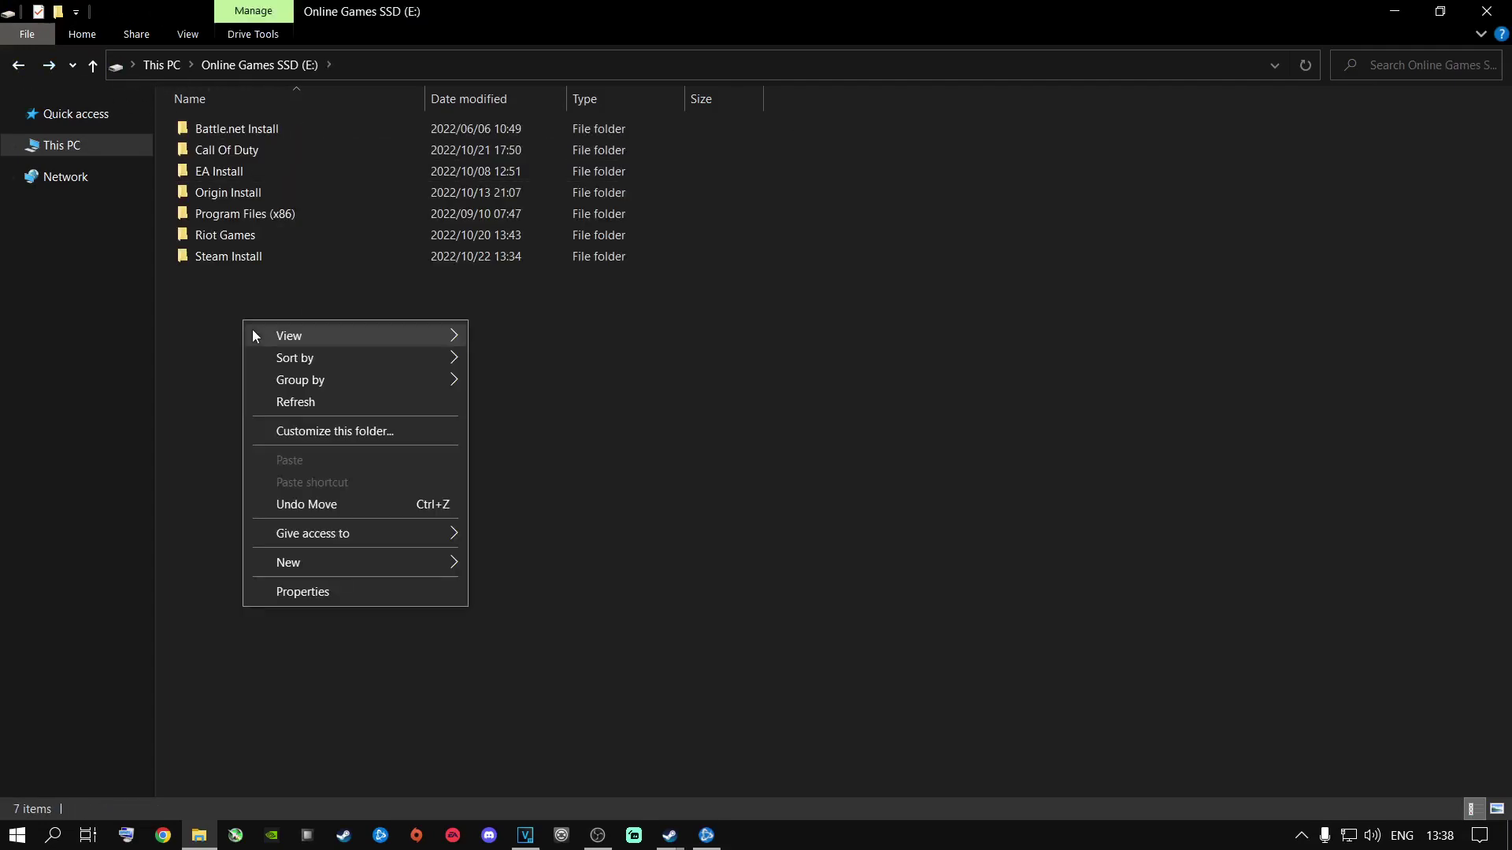
mouse_move(352, 560)
left_click(516, 566)
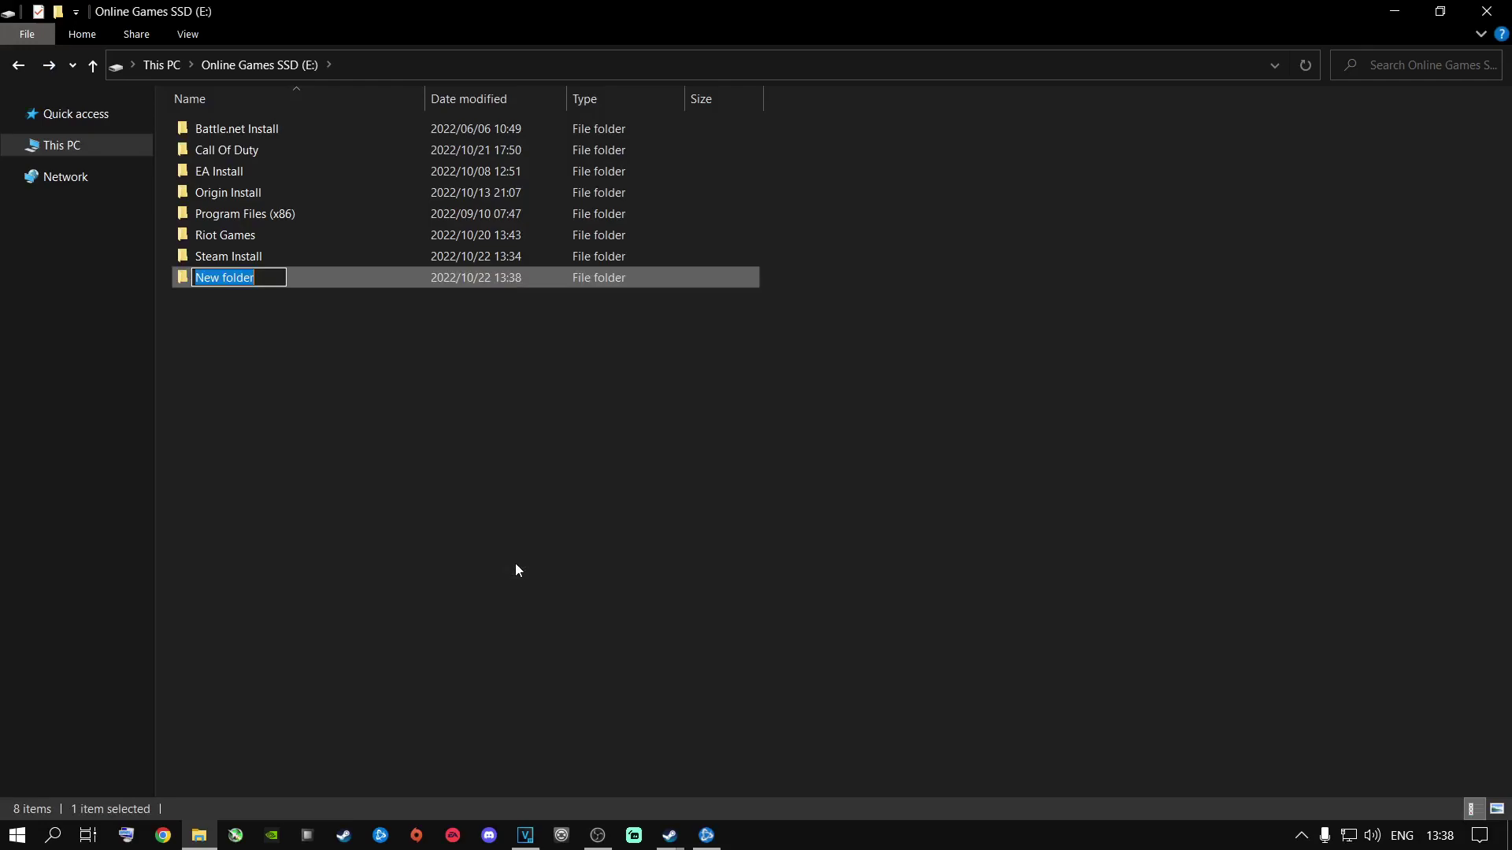
key("BackSpace")
type("Call ")
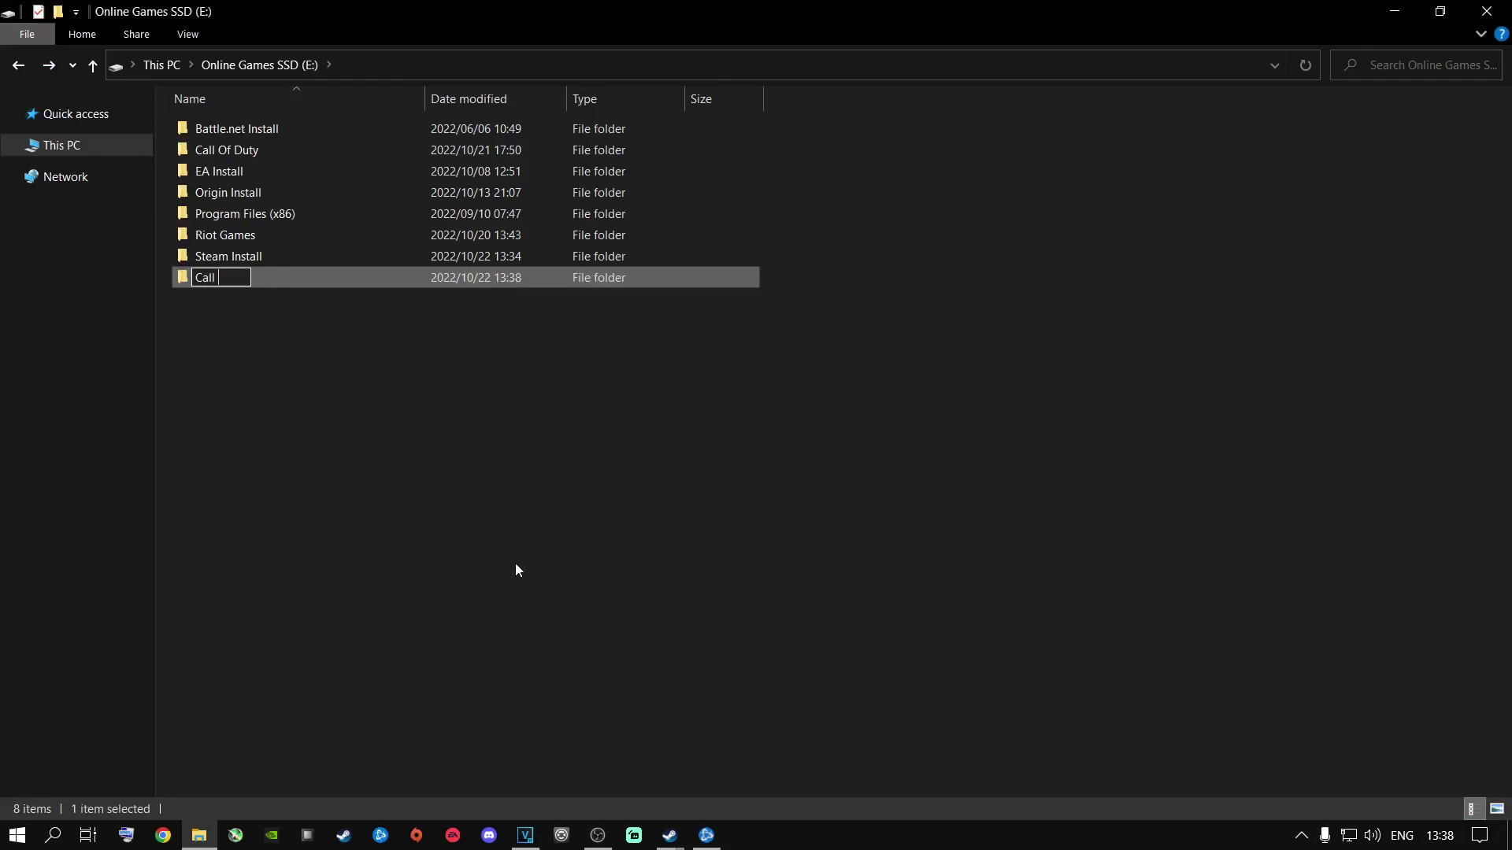
type("Of Duty Warzone")
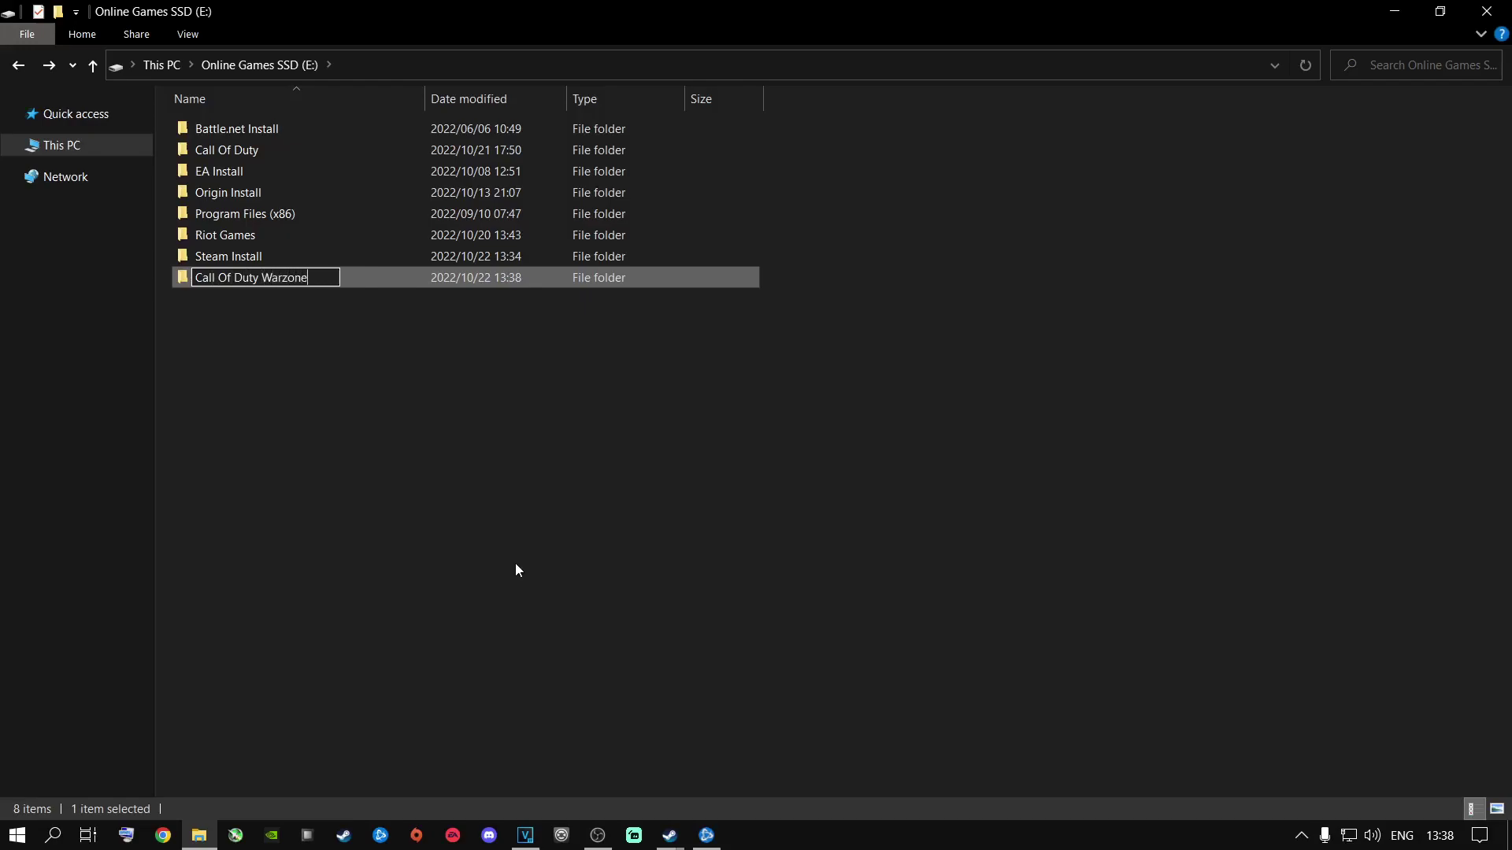
type(" + MW + Cold")
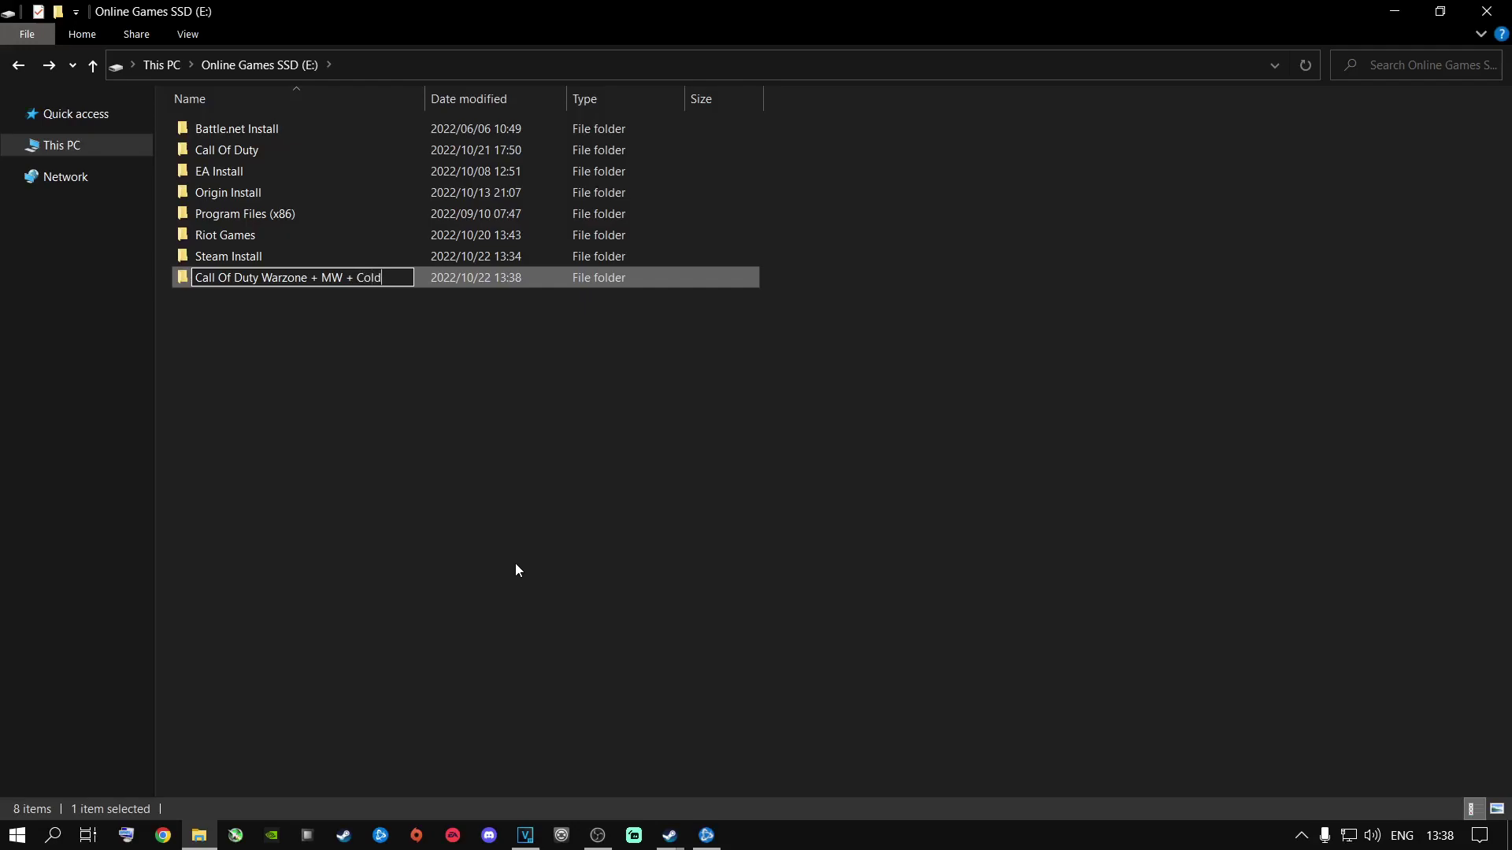
type(" war")
key("BackSpace")
key("BackSpace")
key("BackSpace")
key("BackSpace")
key("BackSpace")
key("BackSpace")
key("BackSpace")
key("BackSpace")
key("BackSpace")
key("BackSpace")
key("BackSpace")
key("BackSpace")
key("BackSpace")
key("BackSpace")
key("BackSpace")
key("BackSpace")
key("BackSpace")
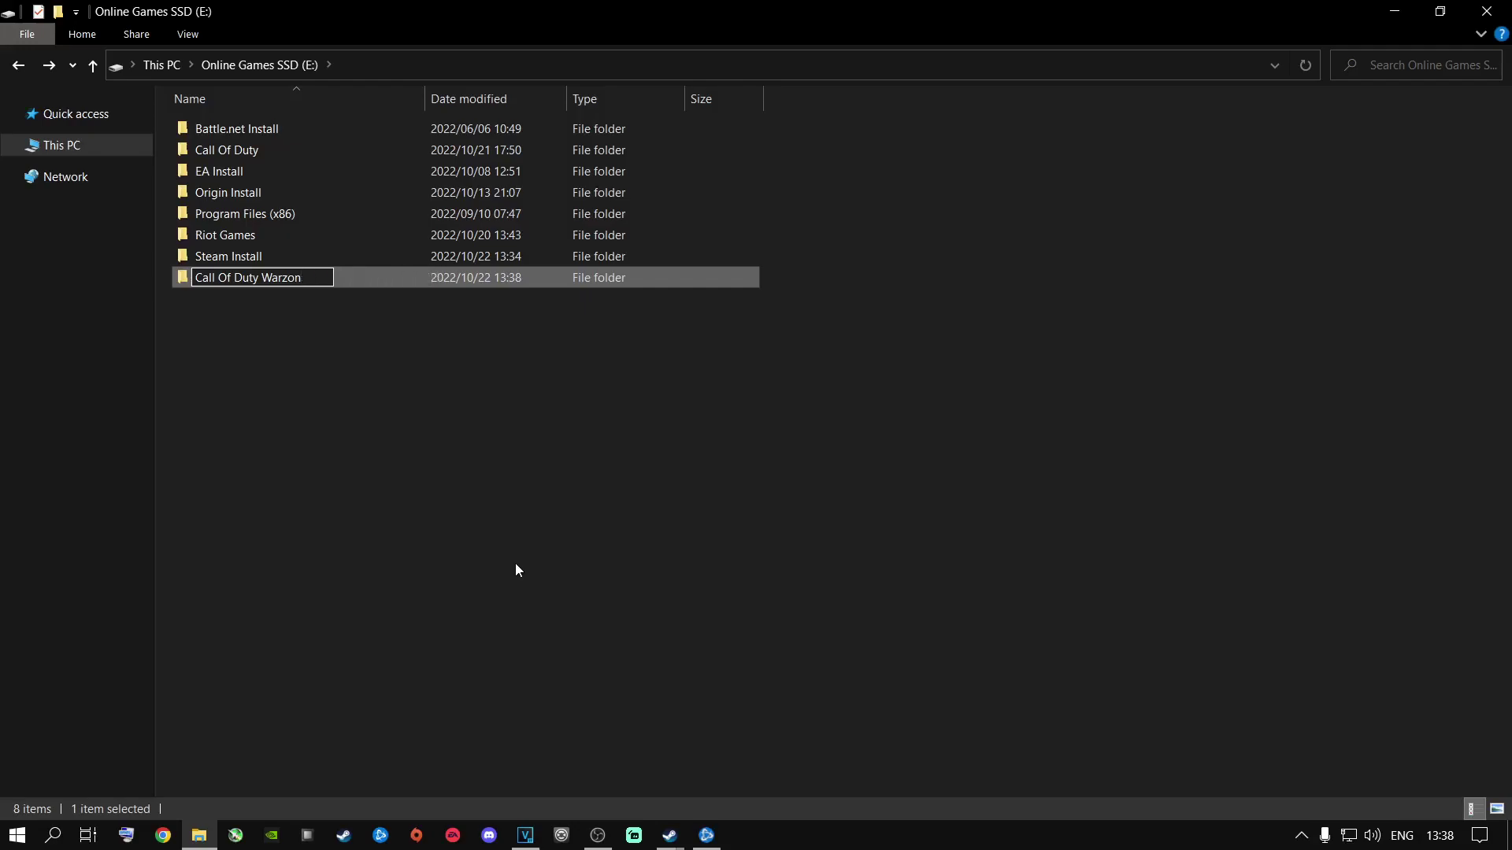
type("e")
left_click(283, 421)
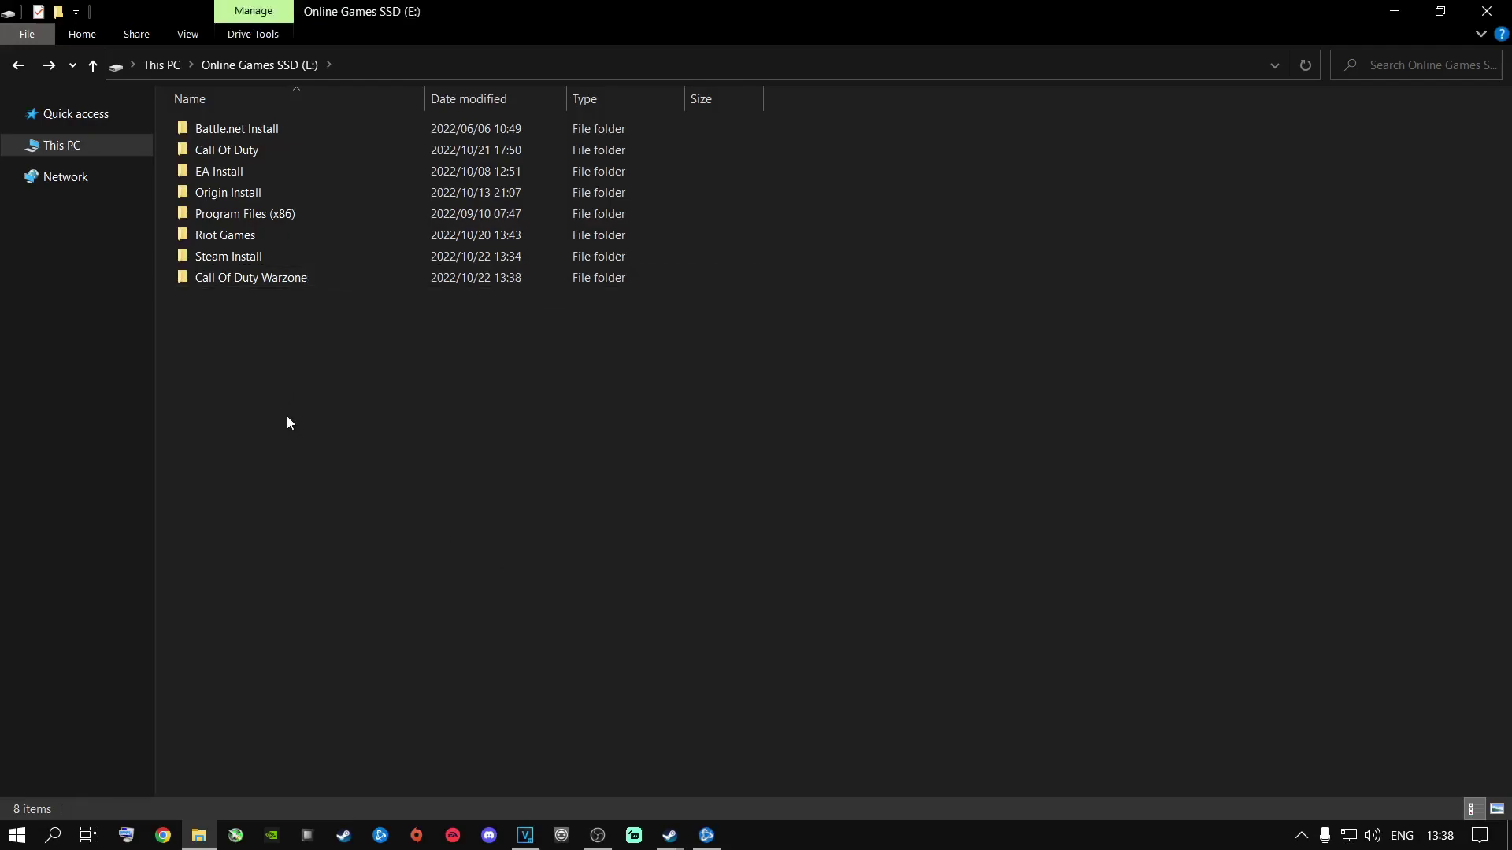
Step: Move the Call of Duty Modern Warfare folder from the Call Of Duty folder into the Call Of Duty Warzone folder
double_click(225, 150)
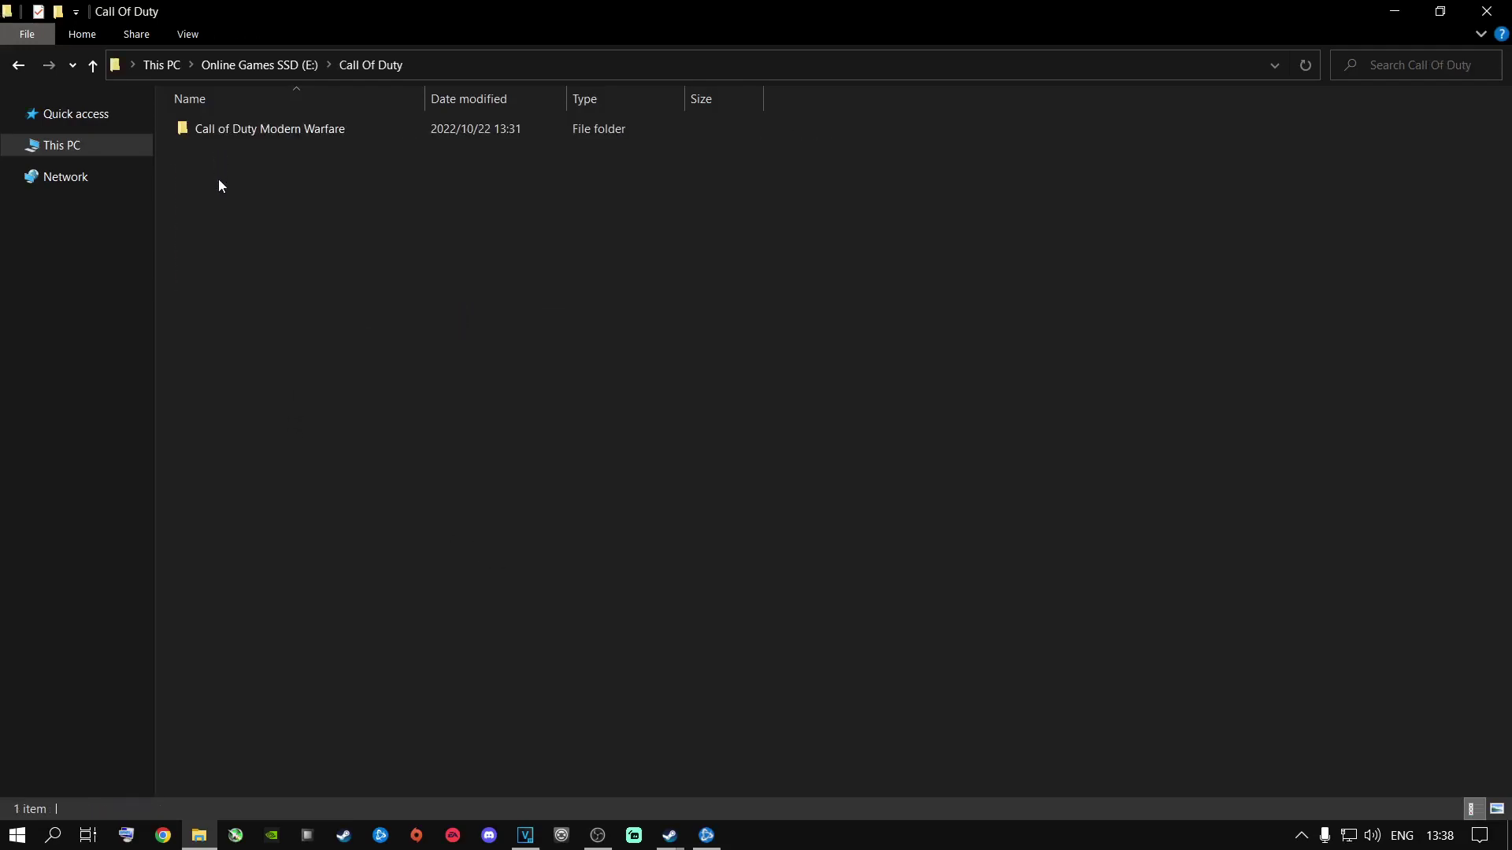
right_click(239, 124)
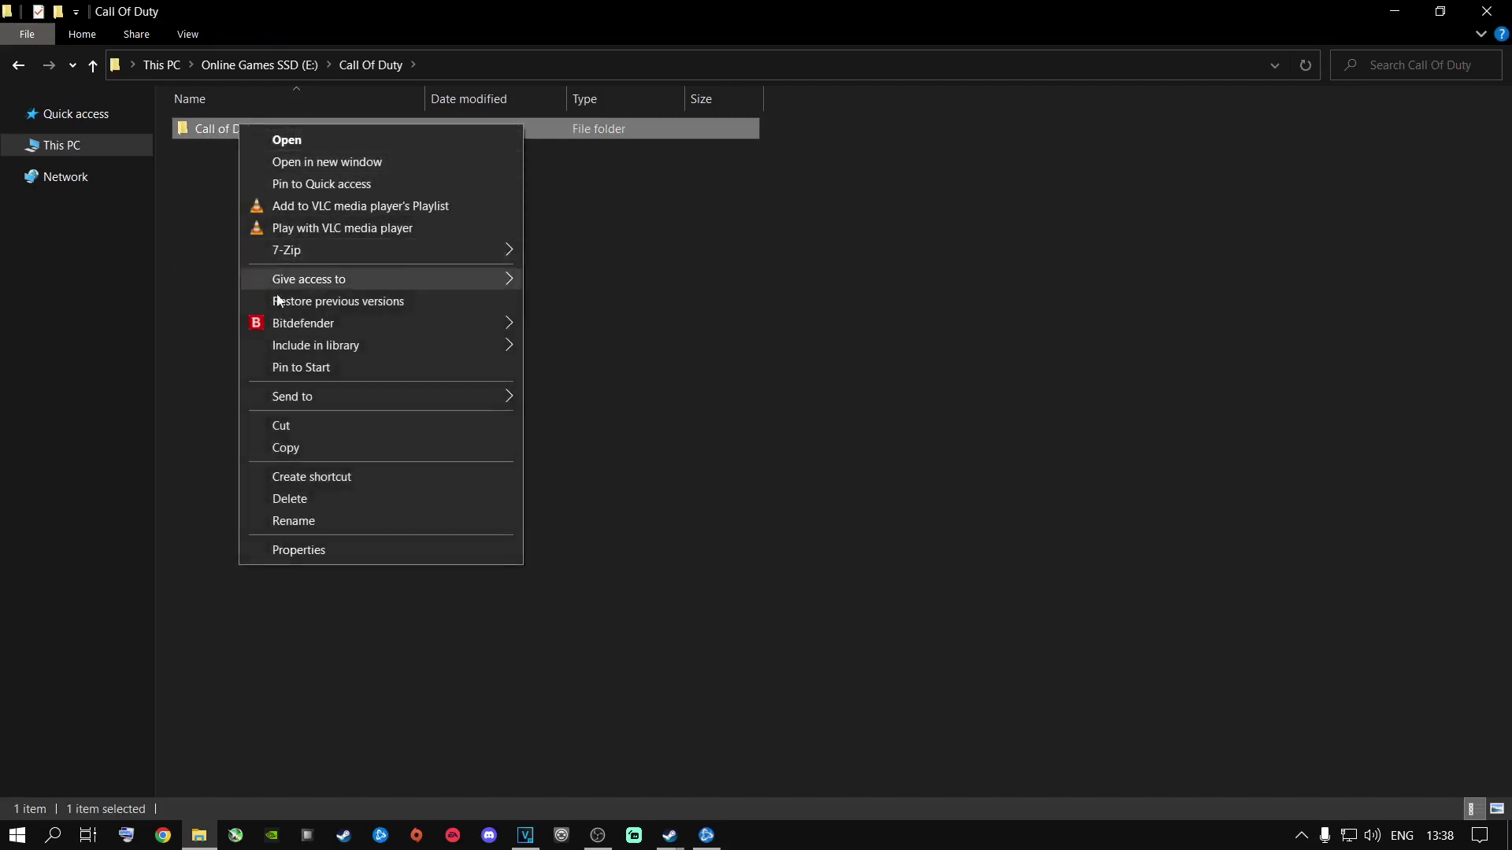
left_click(206, 318)
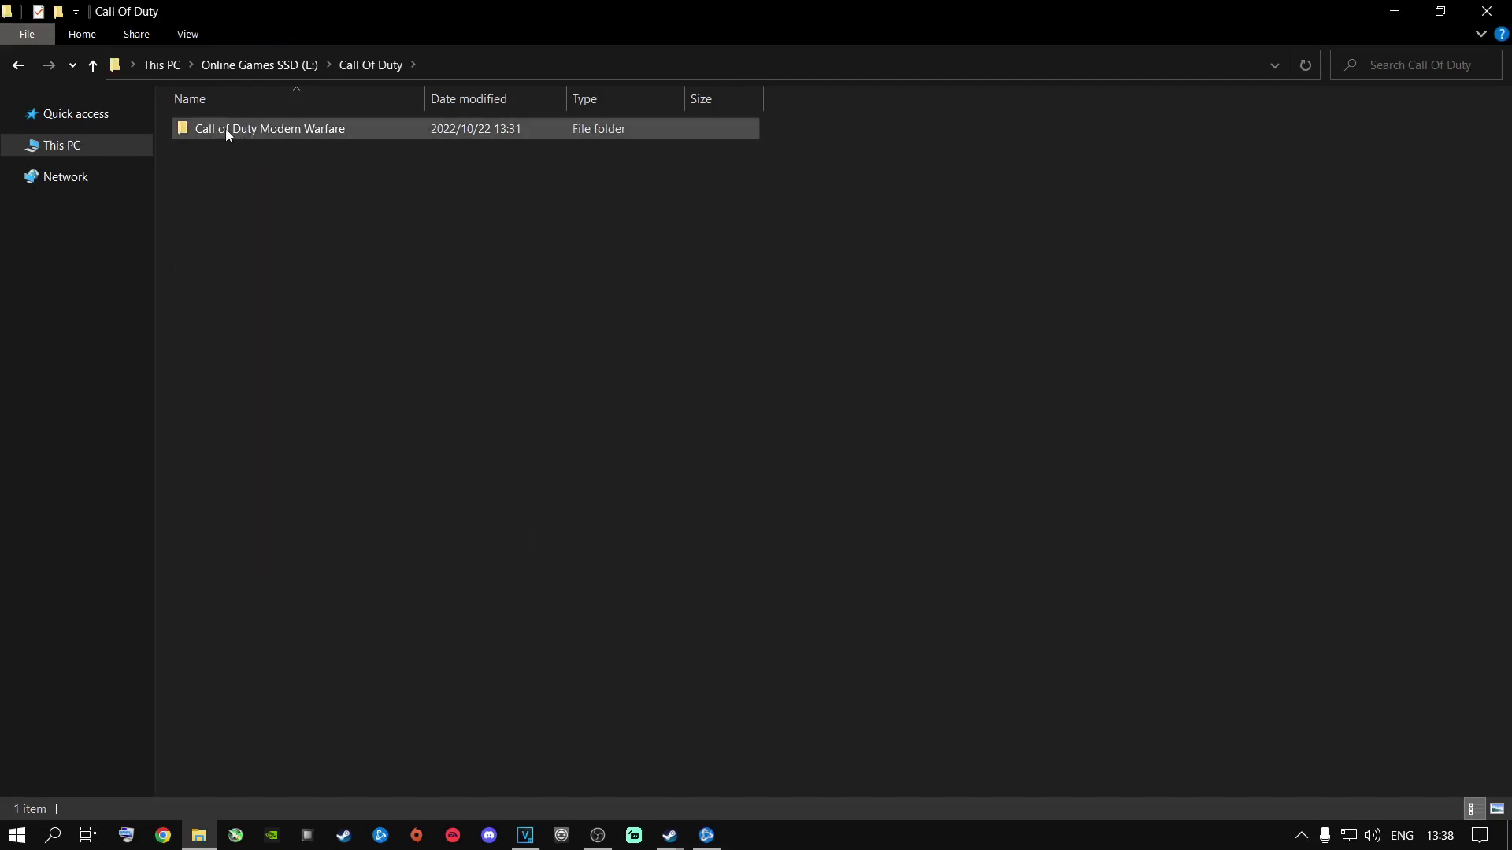
mouse_move(231, 129)
right_click(231, 130)
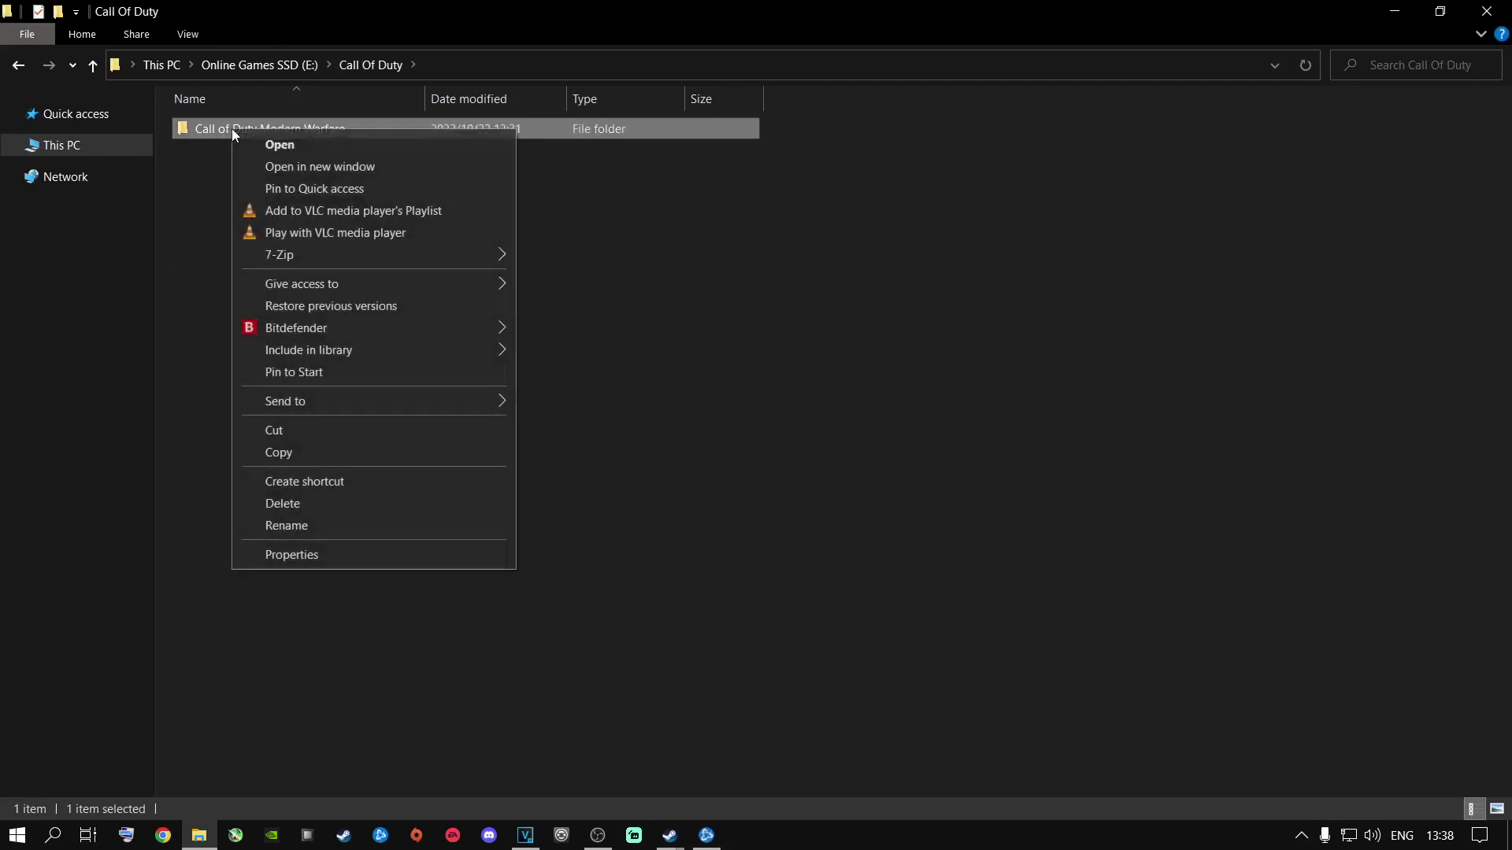
left_click(278, 430)
left_click(24, 63)
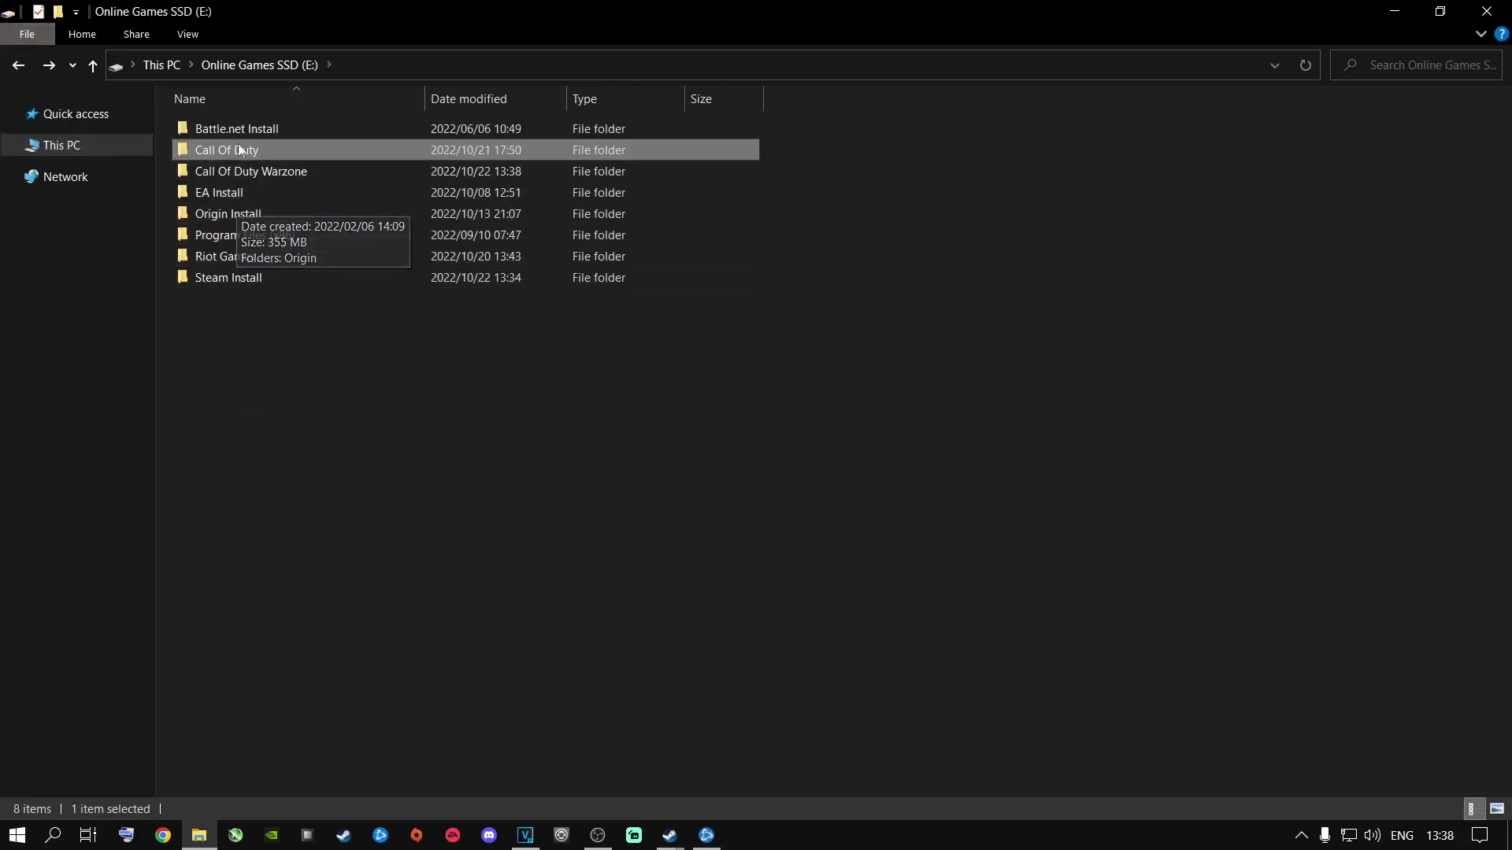
double_click(256, 169)
right_click(263, 236)
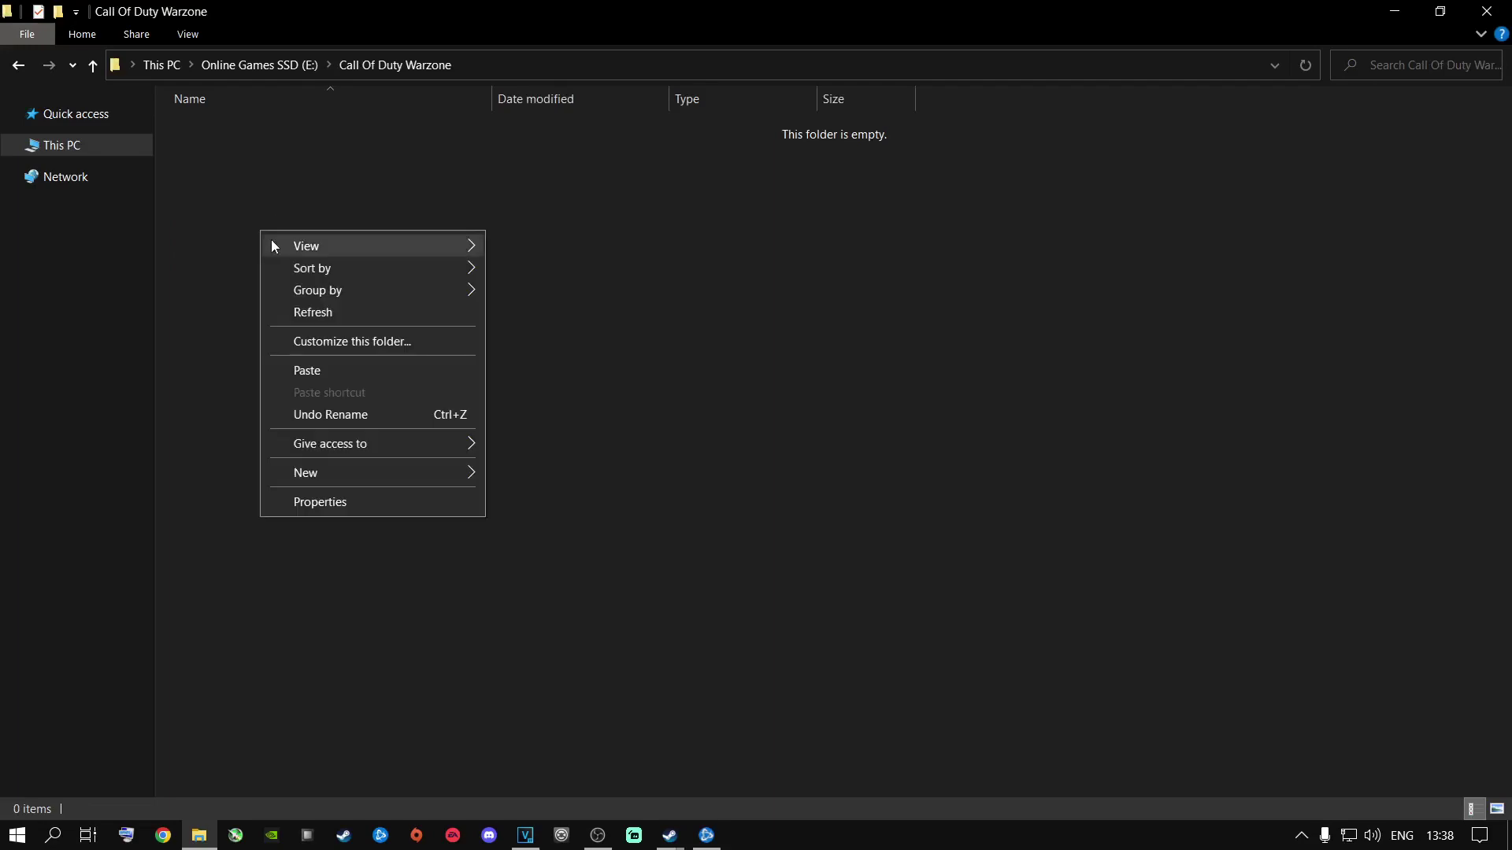
left_click(322, 372)
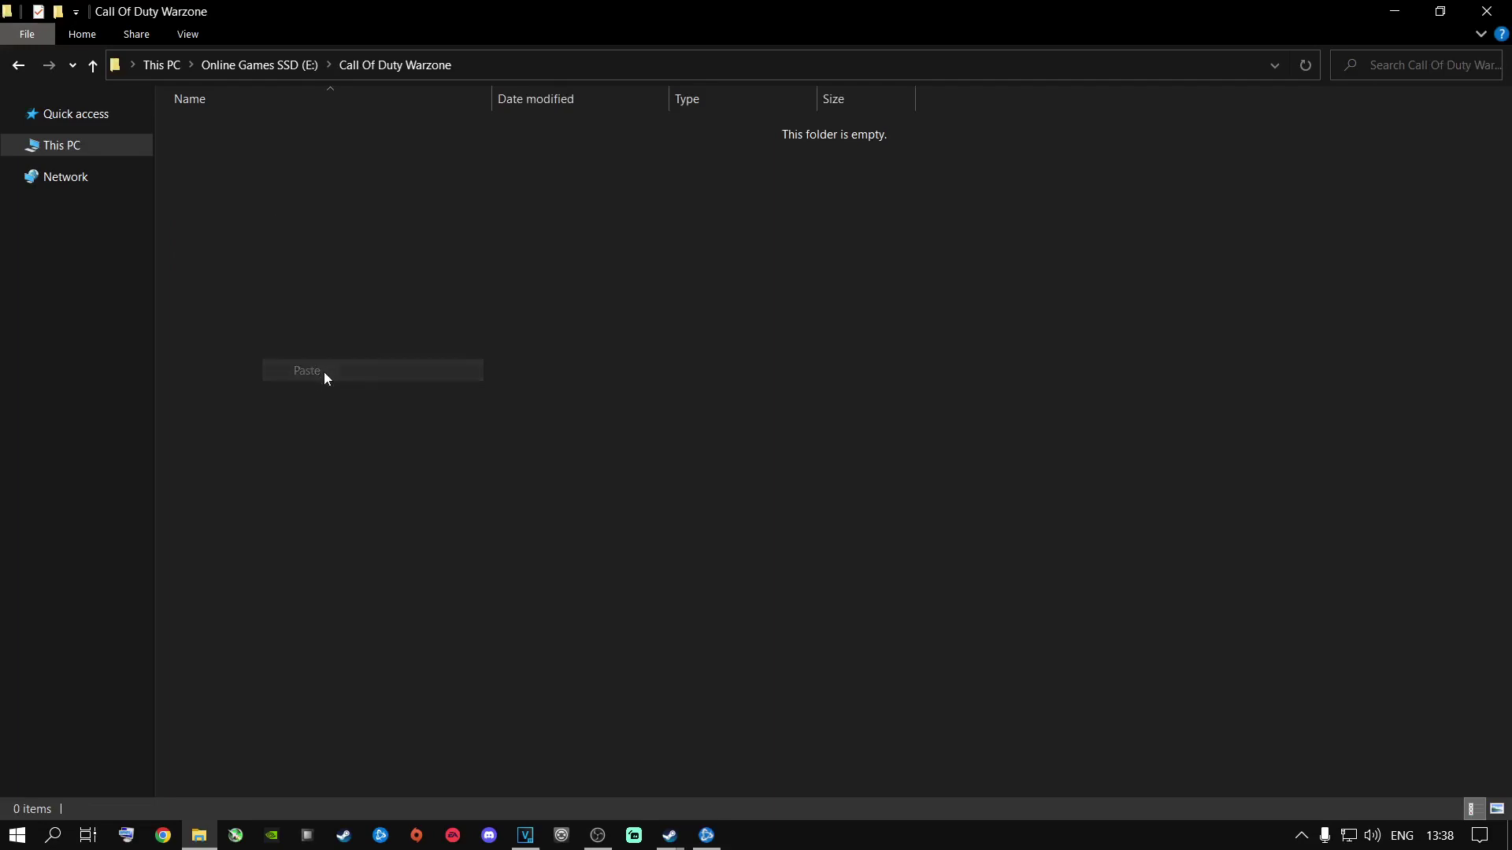
Step: Delete the old Call Of Duty folder from the root of the E: drive and close the File Explorer window
left_click(18, 63)
left_click(234, 149)
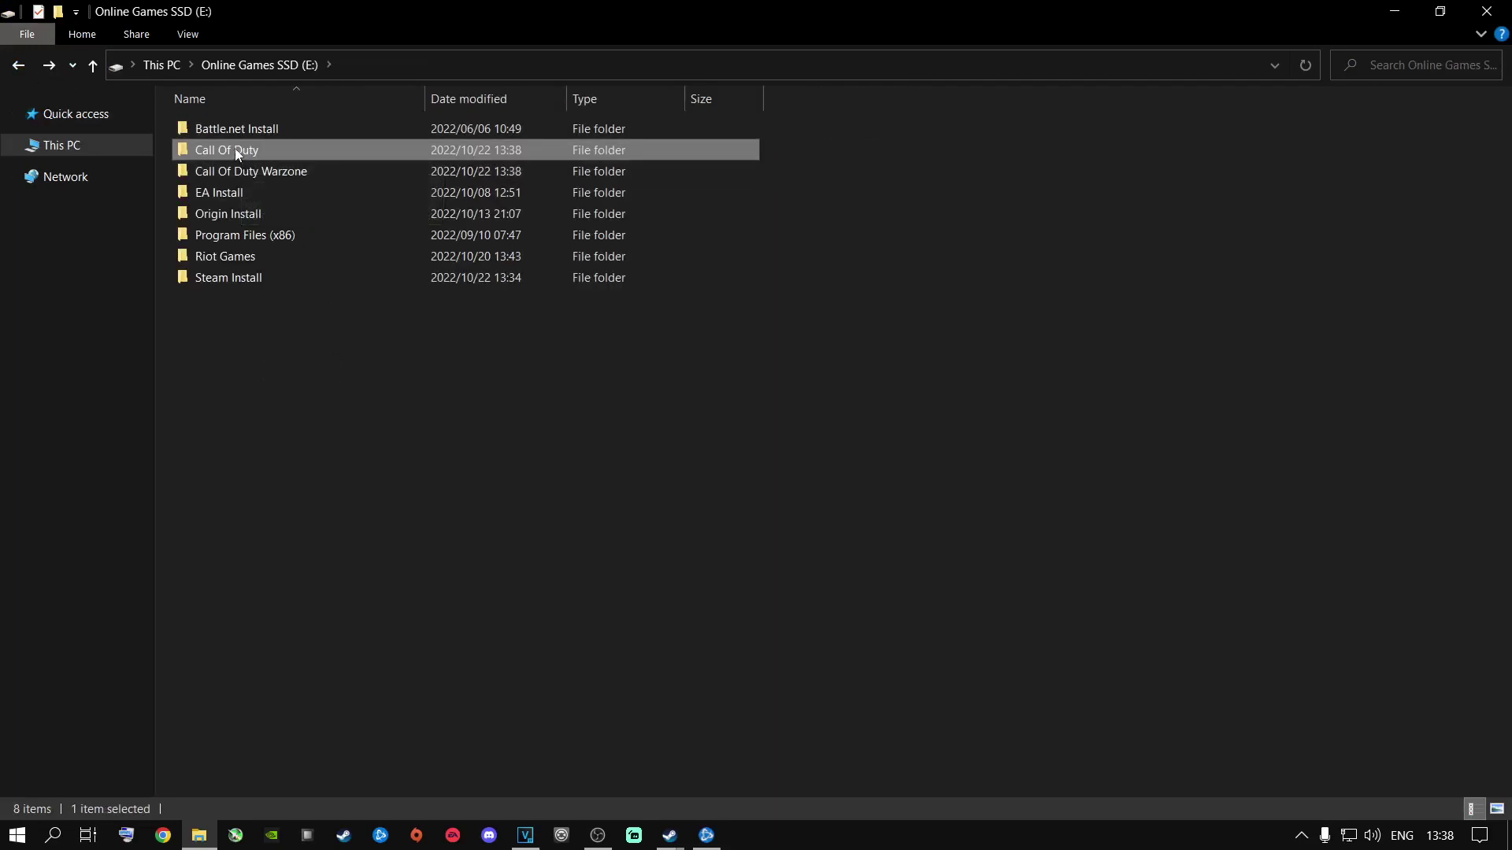
right_click(235, 148)
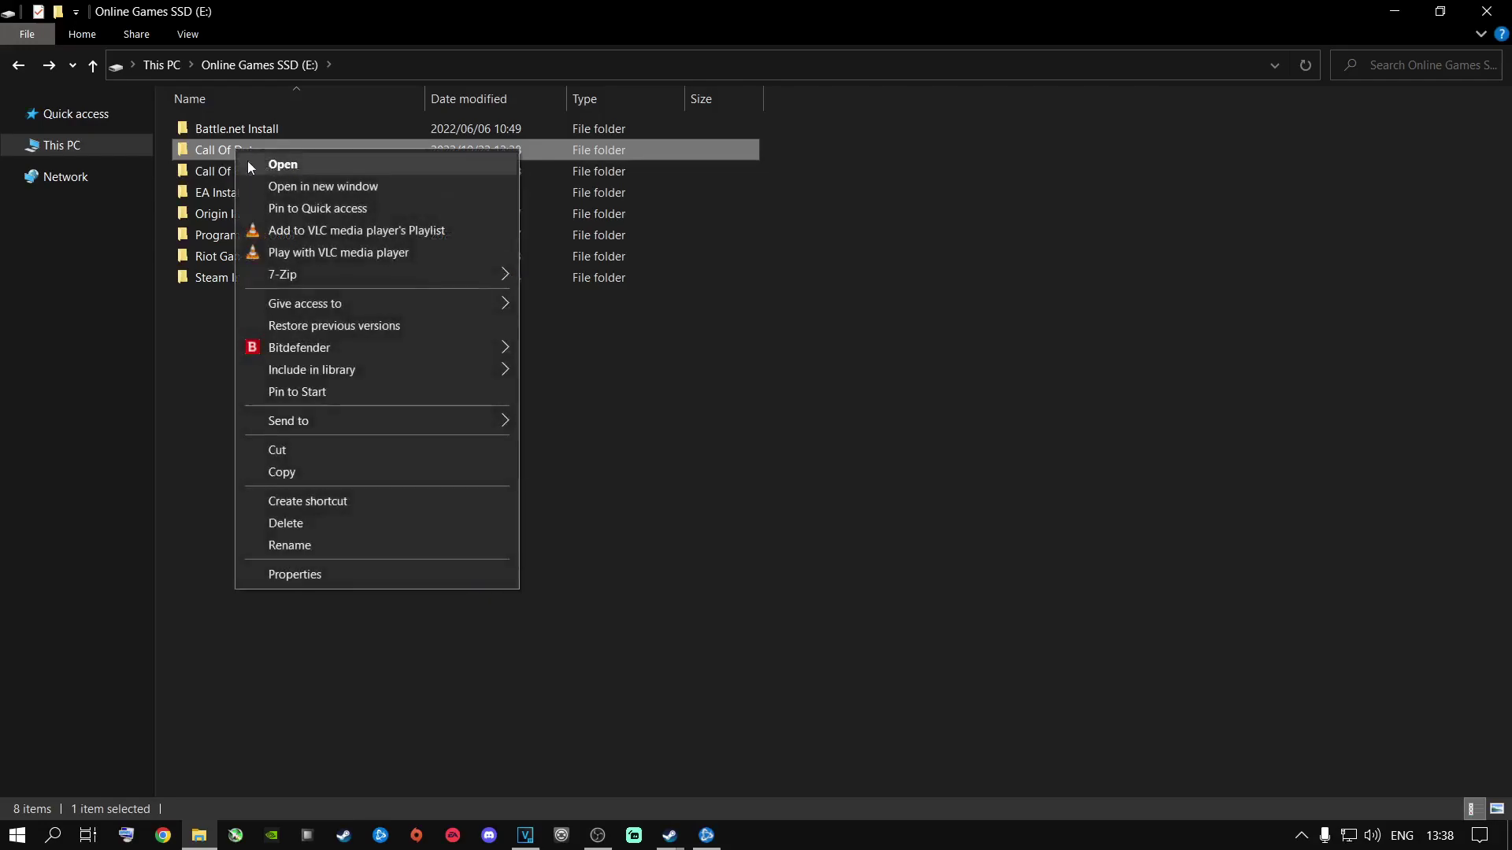
left_click(296, 523)
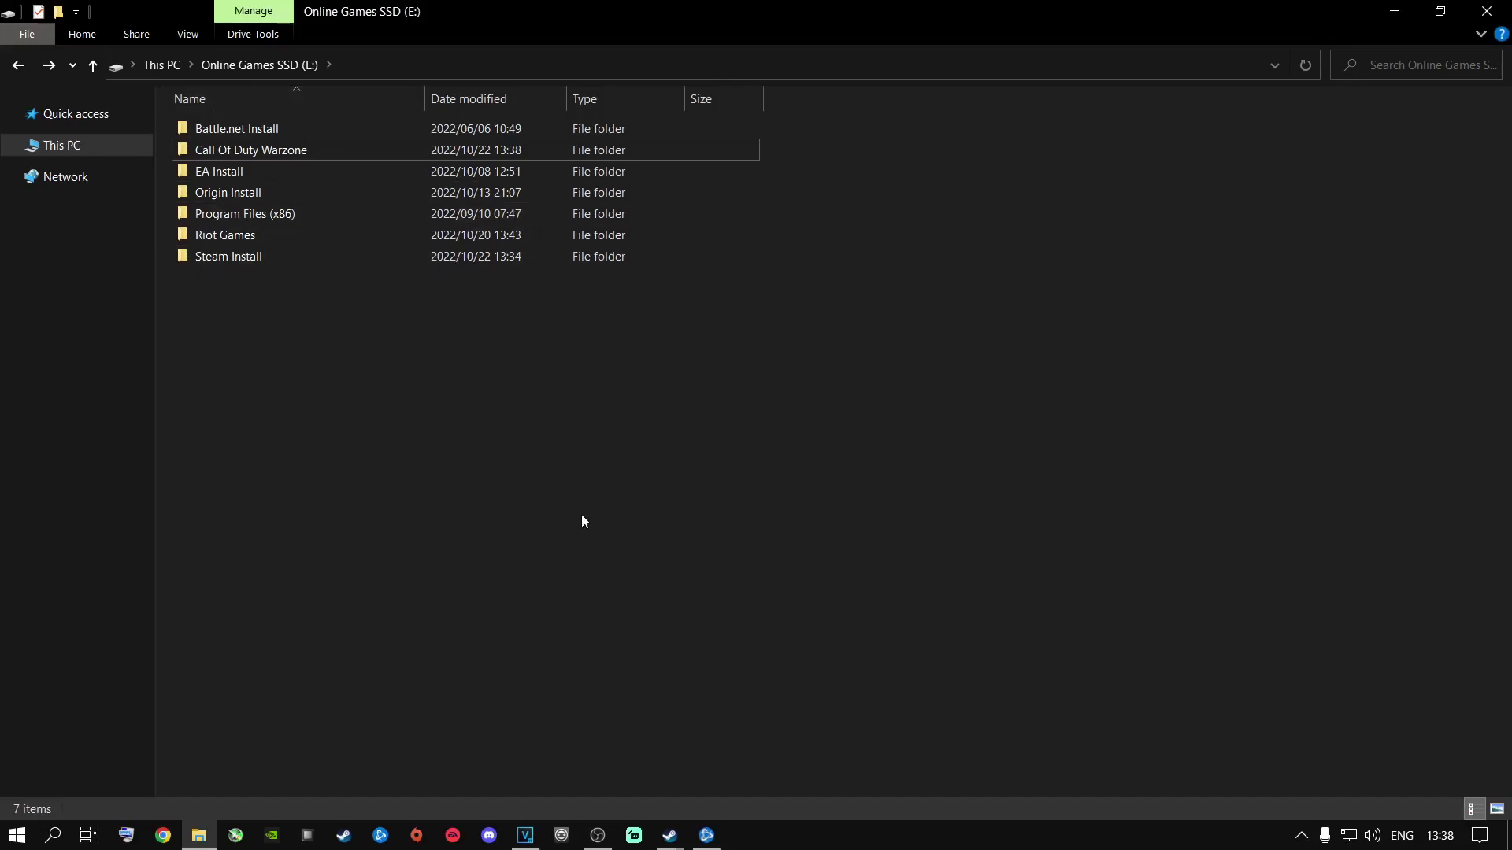
left_click(1486, 11)
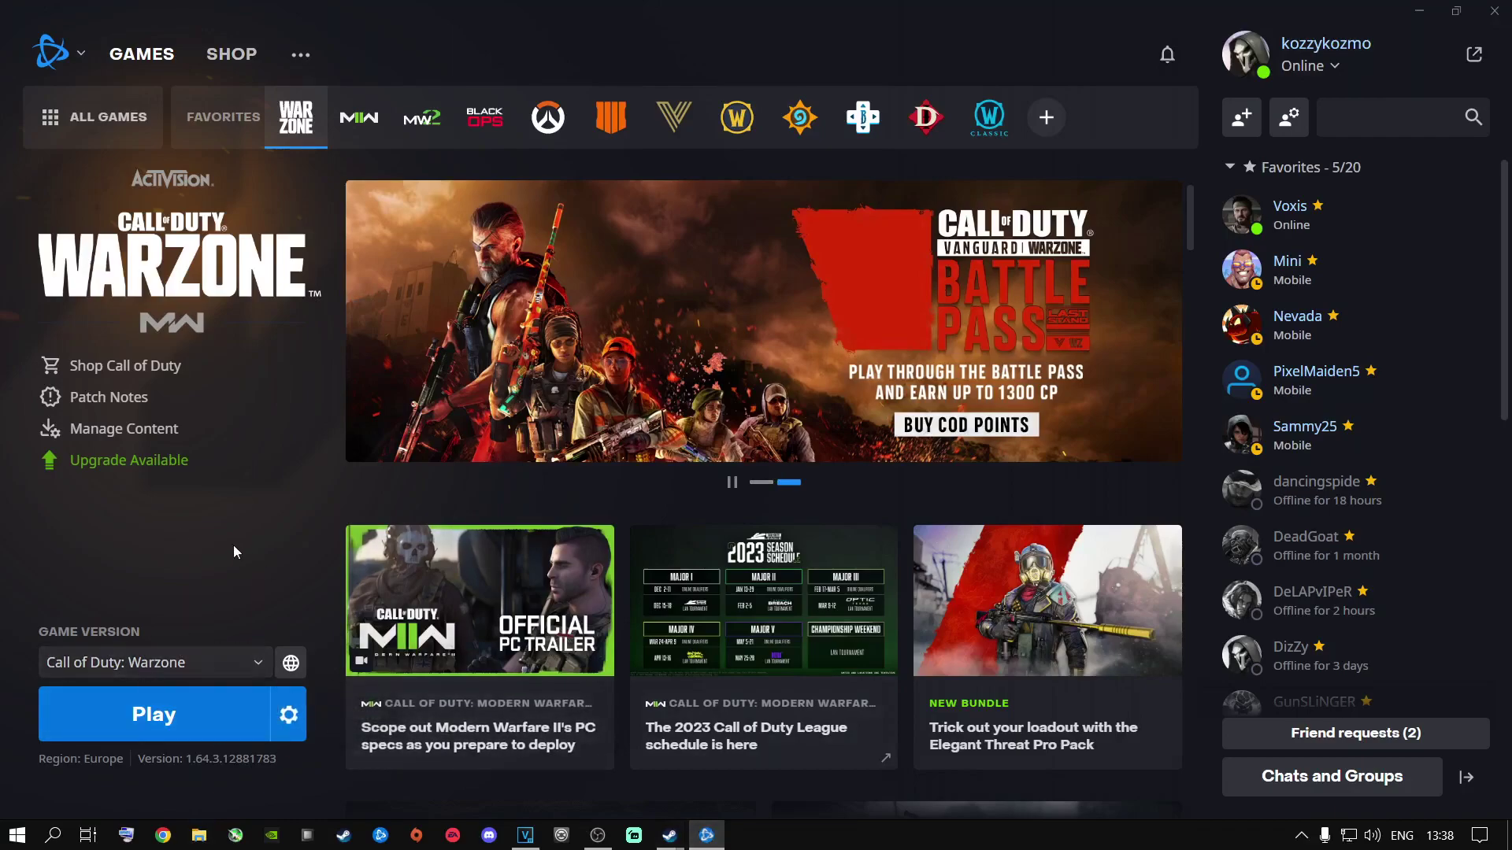
Step: View Warzone's game options in Battle.net without choosing any, then exit the launcher, reopen it and maximize its window
left_click(288, 714)
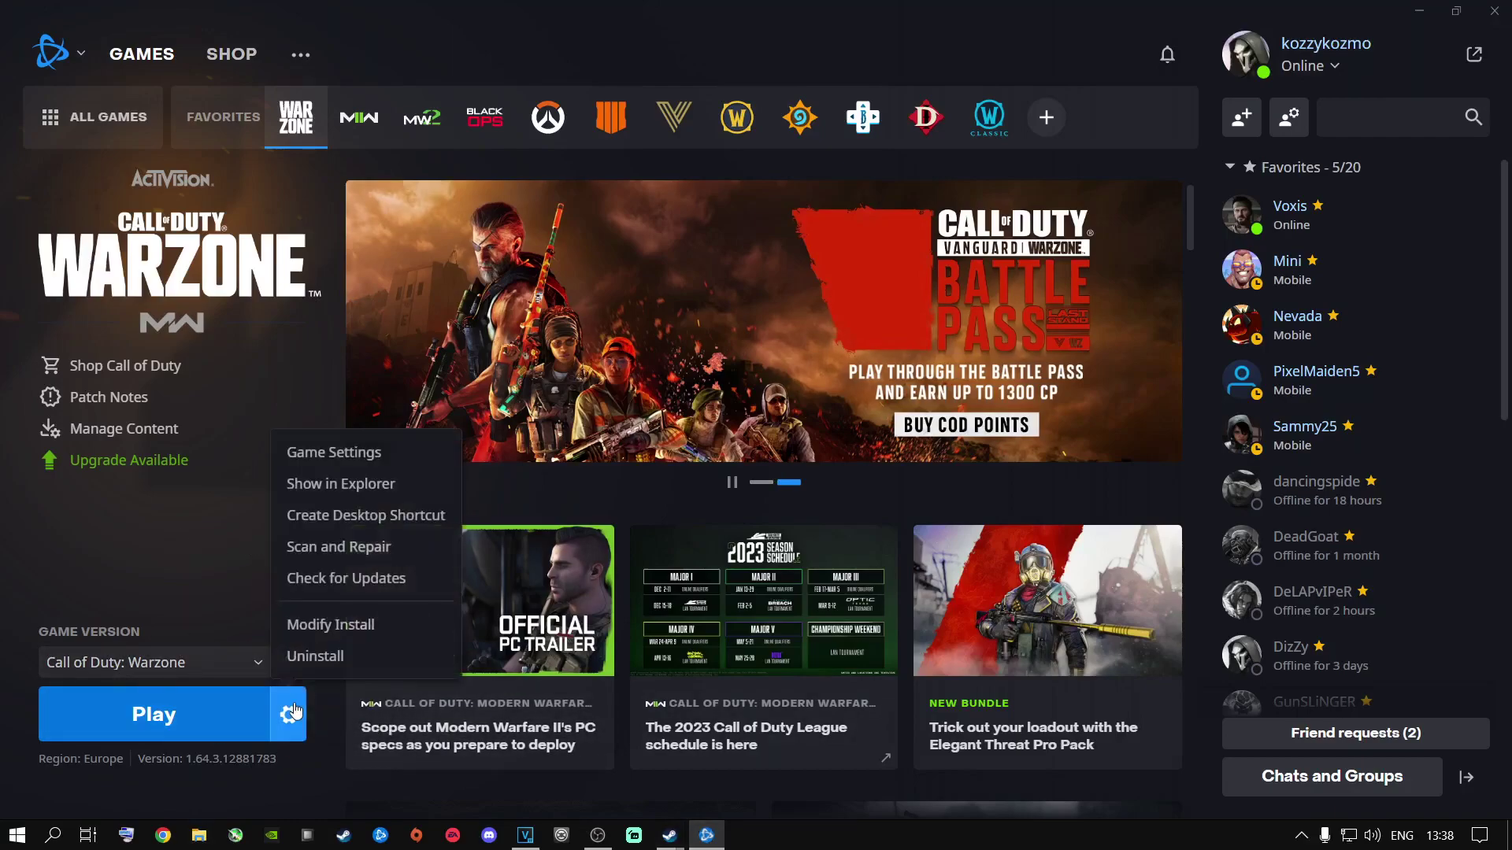
left_click(242, 541)
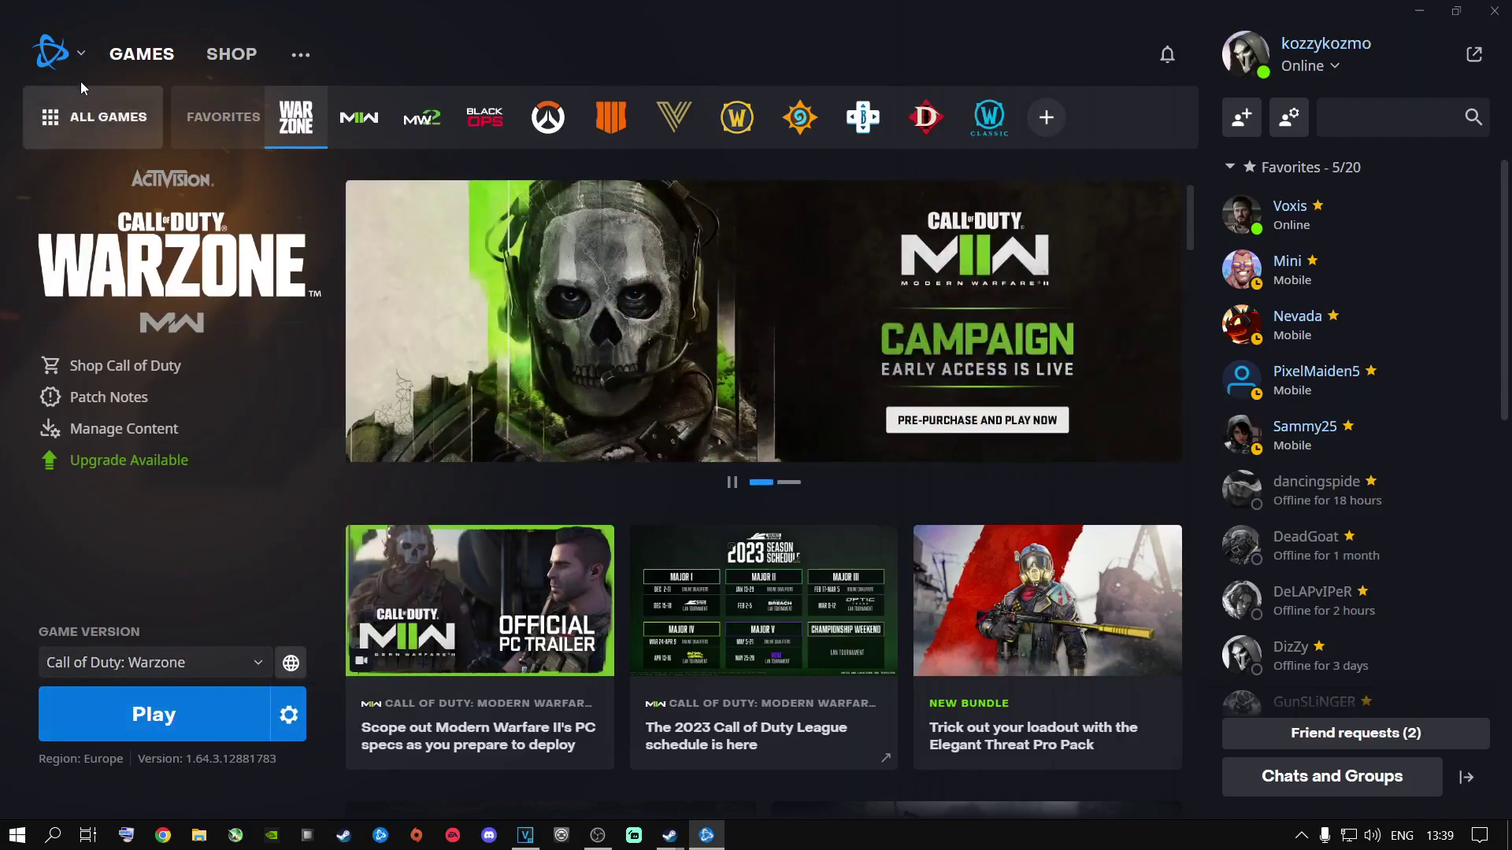
left_click(79, 55)
left_click(82, 386)
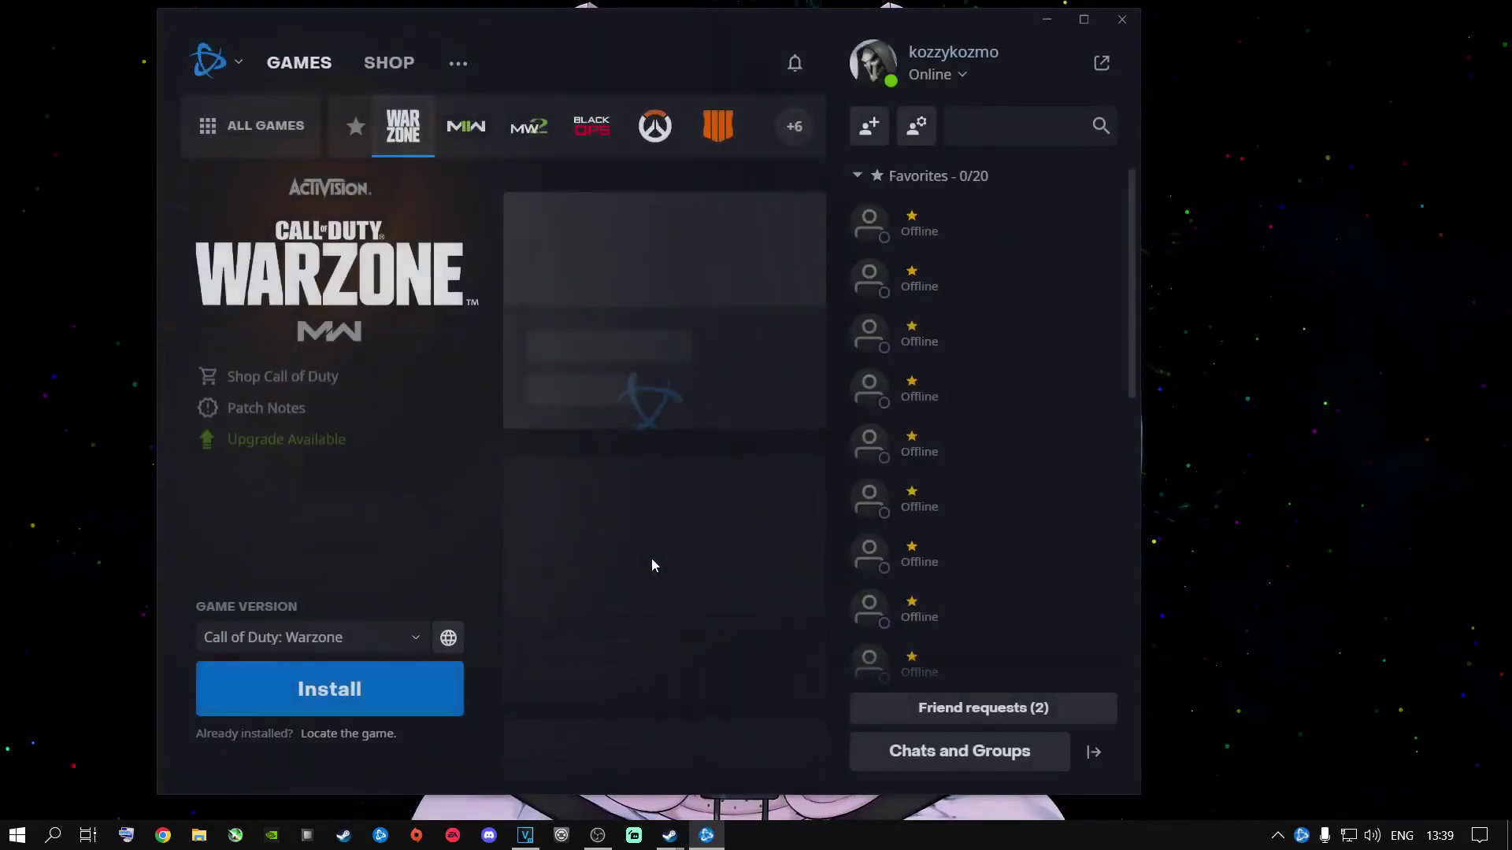
left_click(1081, 20)
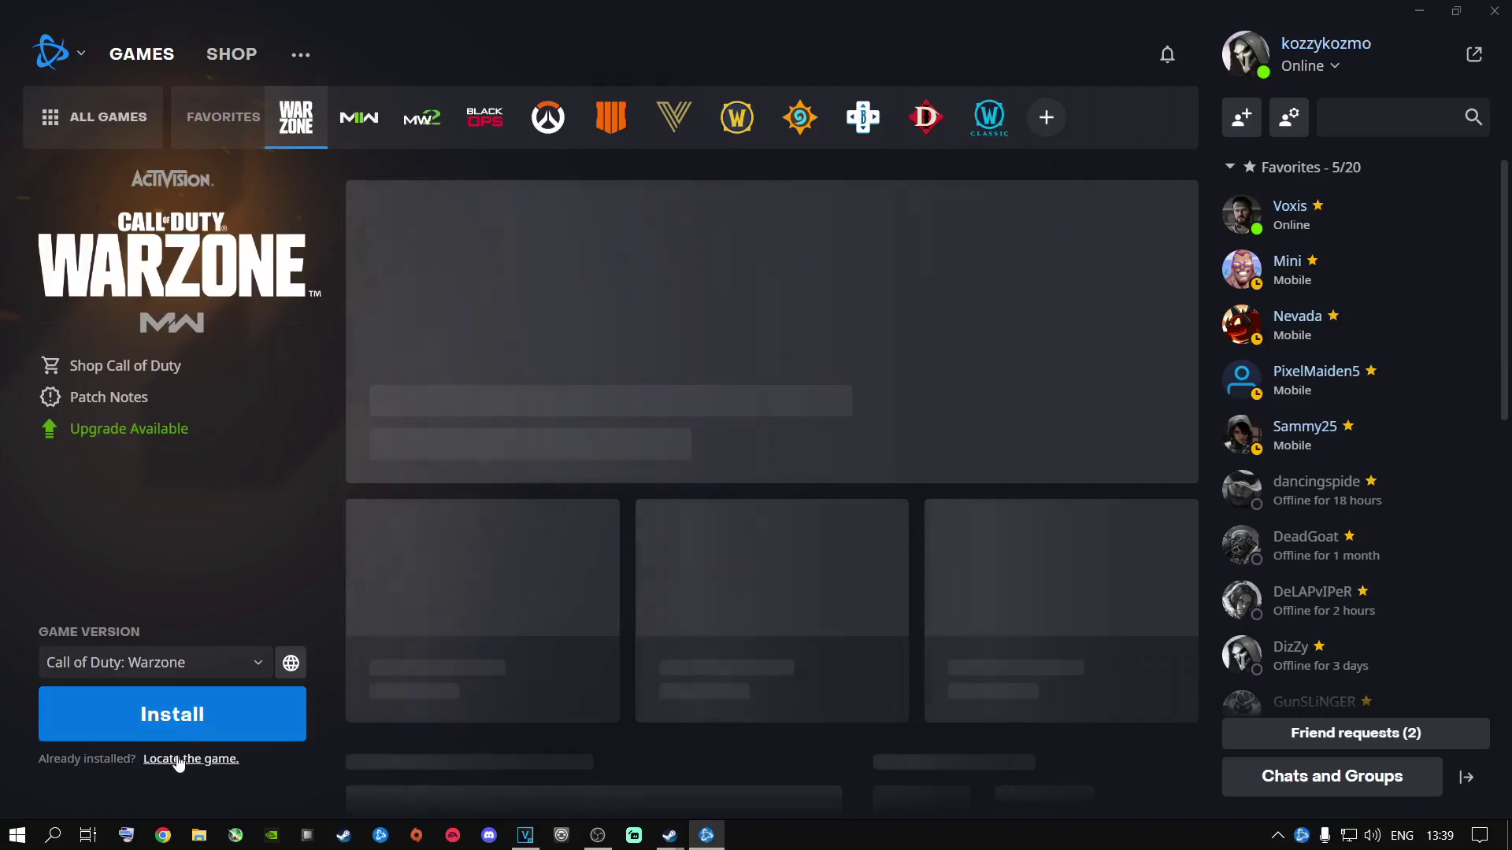
Step: Locate the installed Warzone game by choosing the Call of Duty Modern Warfare folder inside Call Of Duty Warzone on the E: drive
left_click(174, 759)
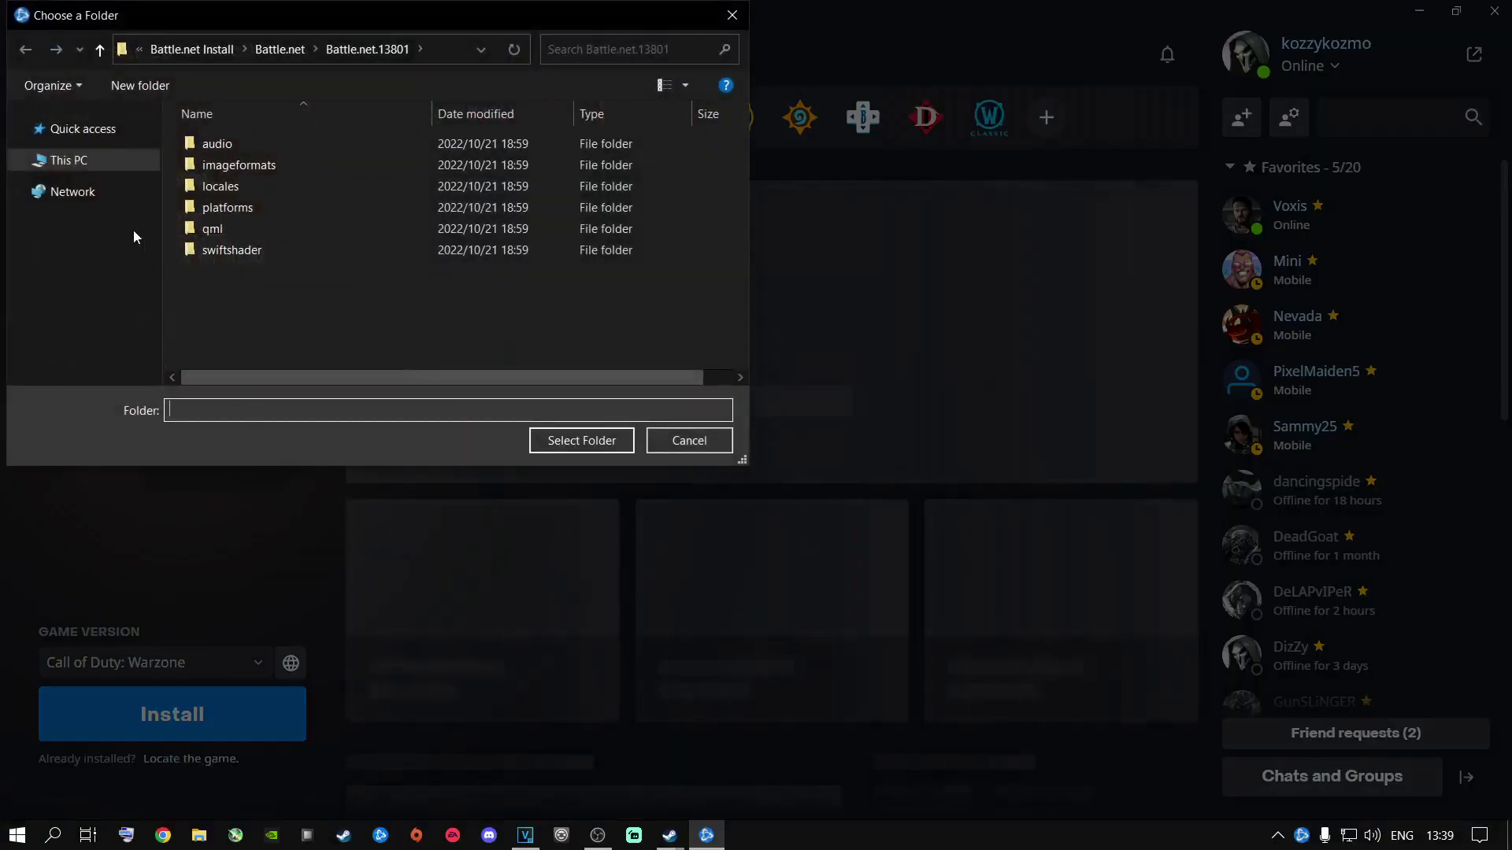
left_click(62, 161)
scroll(276, 315, "down", 3)
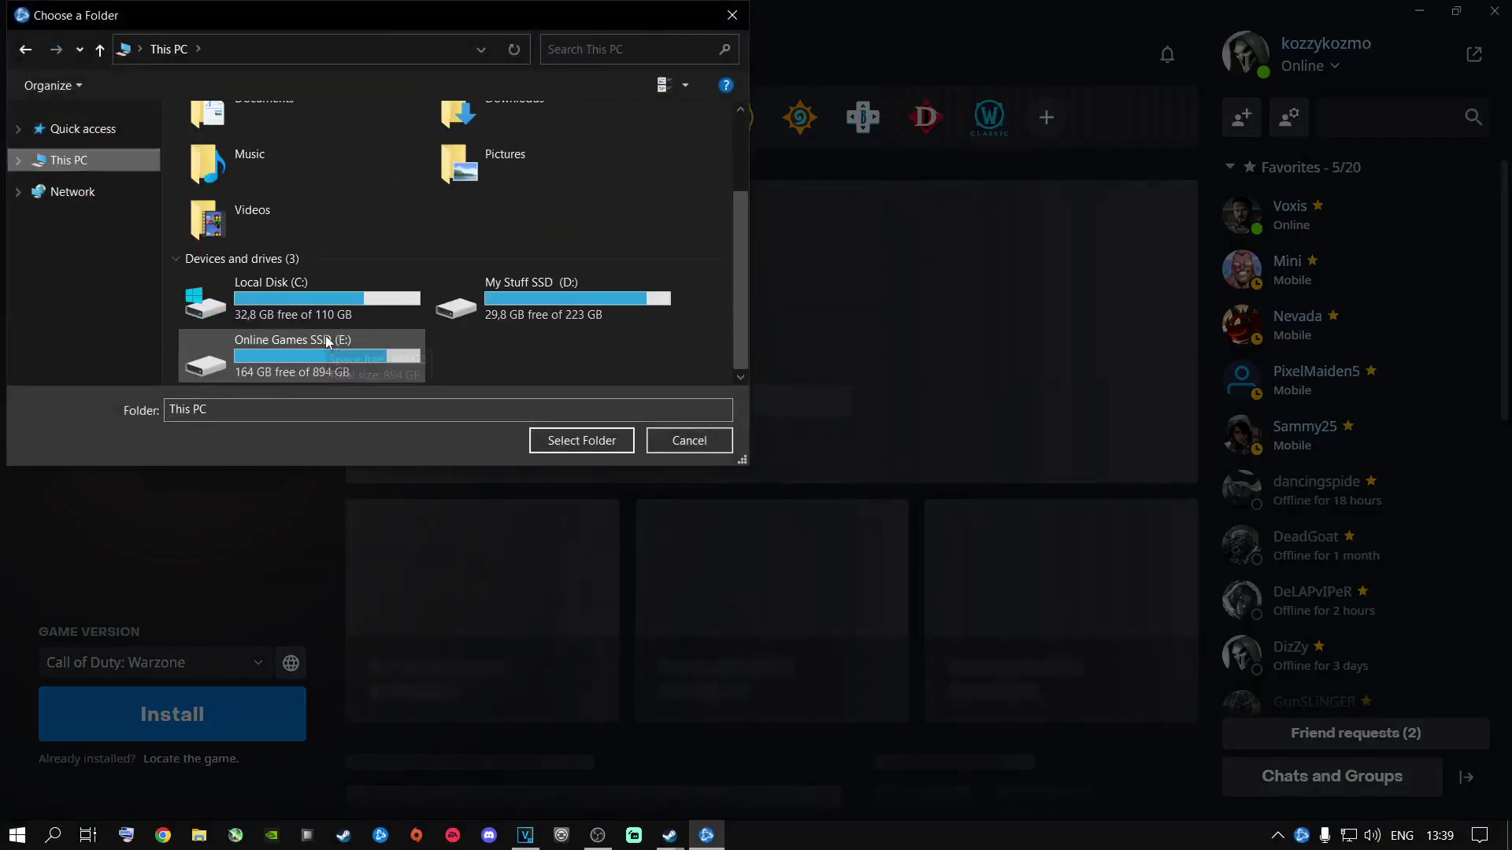
double_click(256, 353)
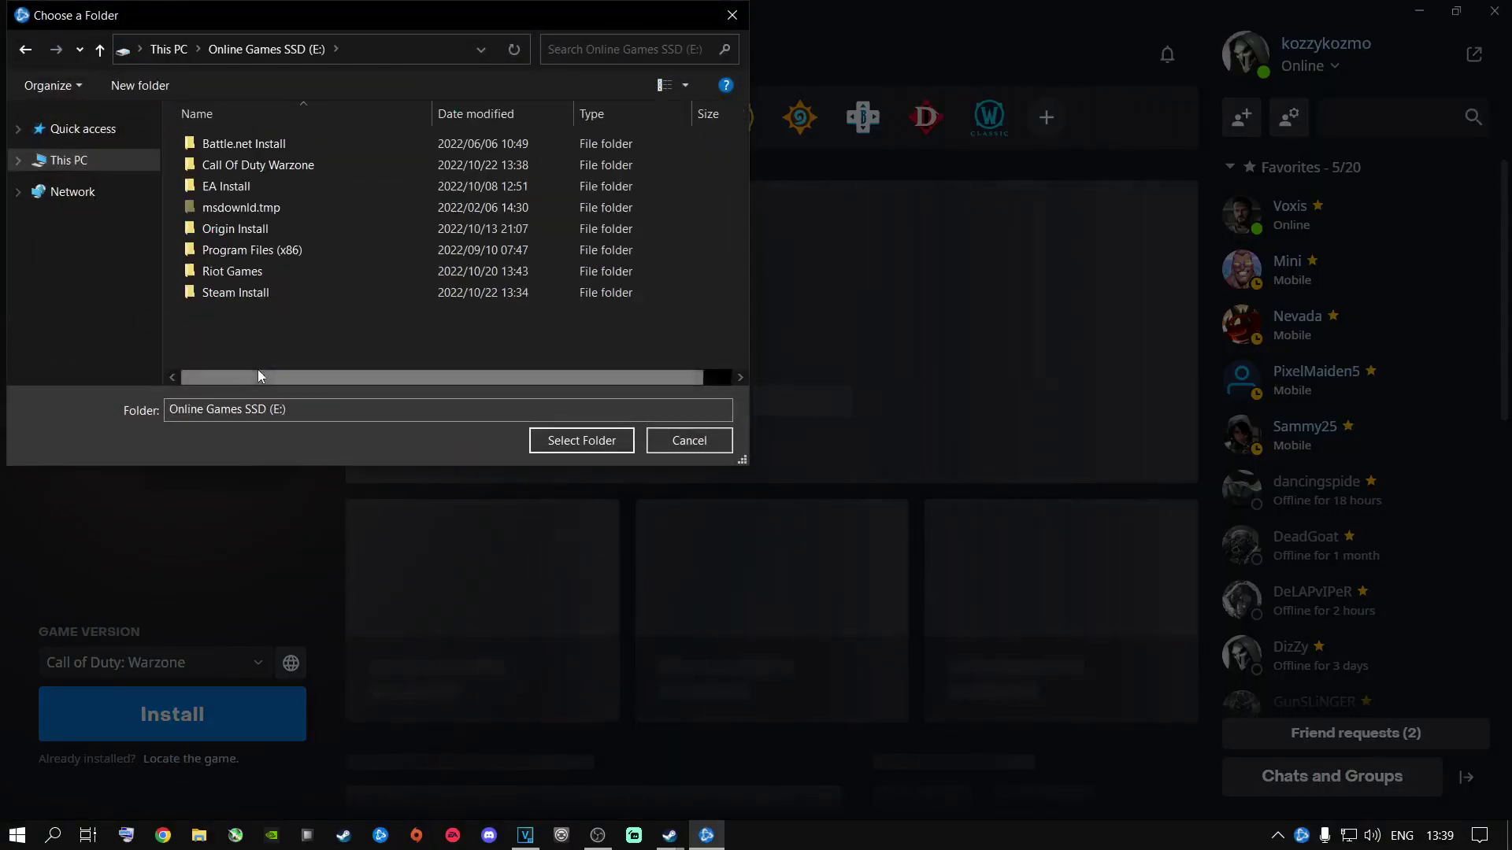
left_click(251, 167)
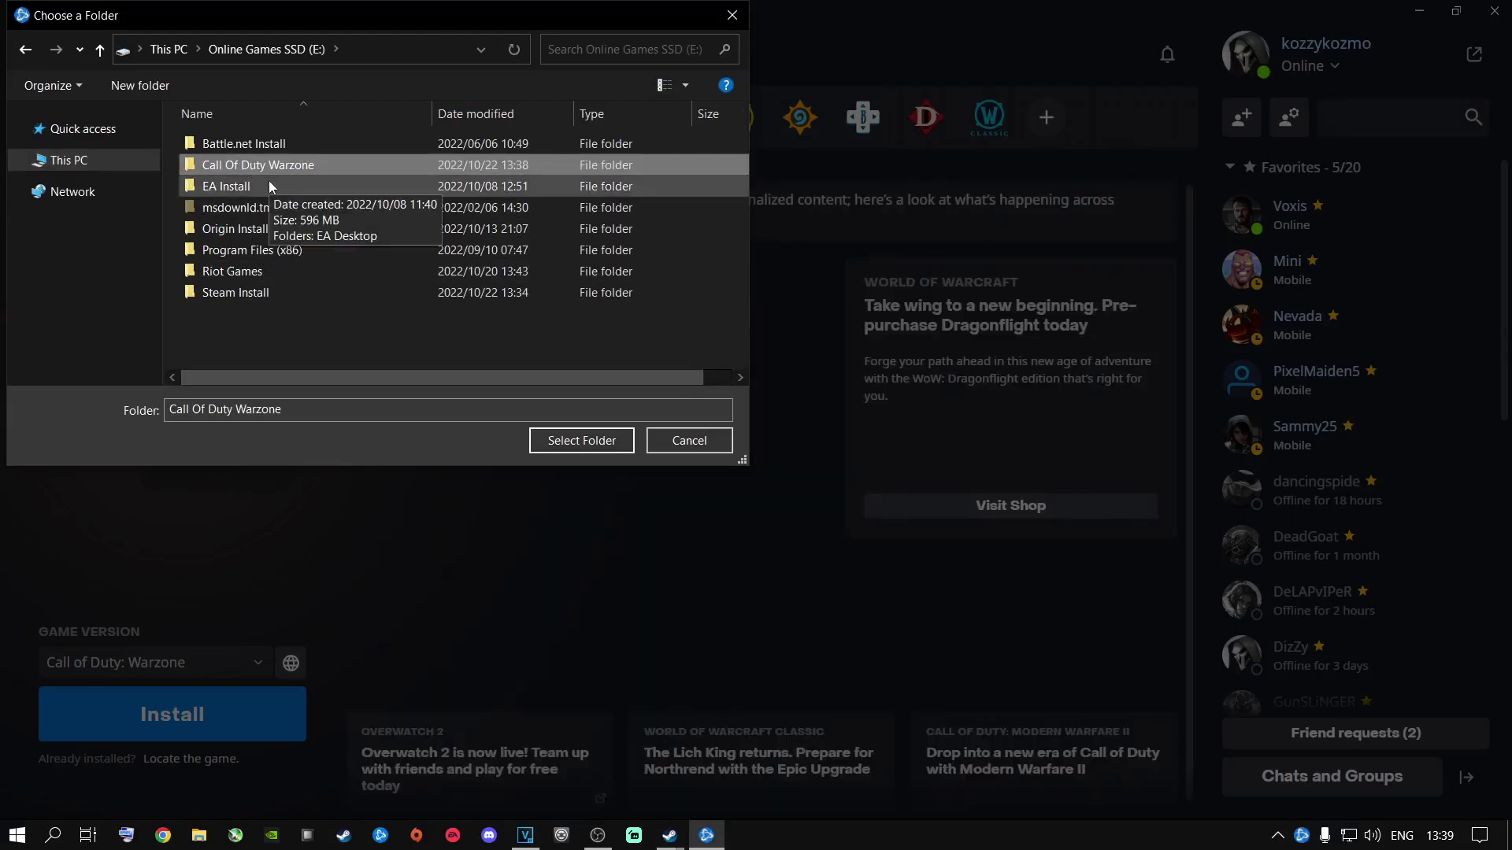
double_click(255, 168)
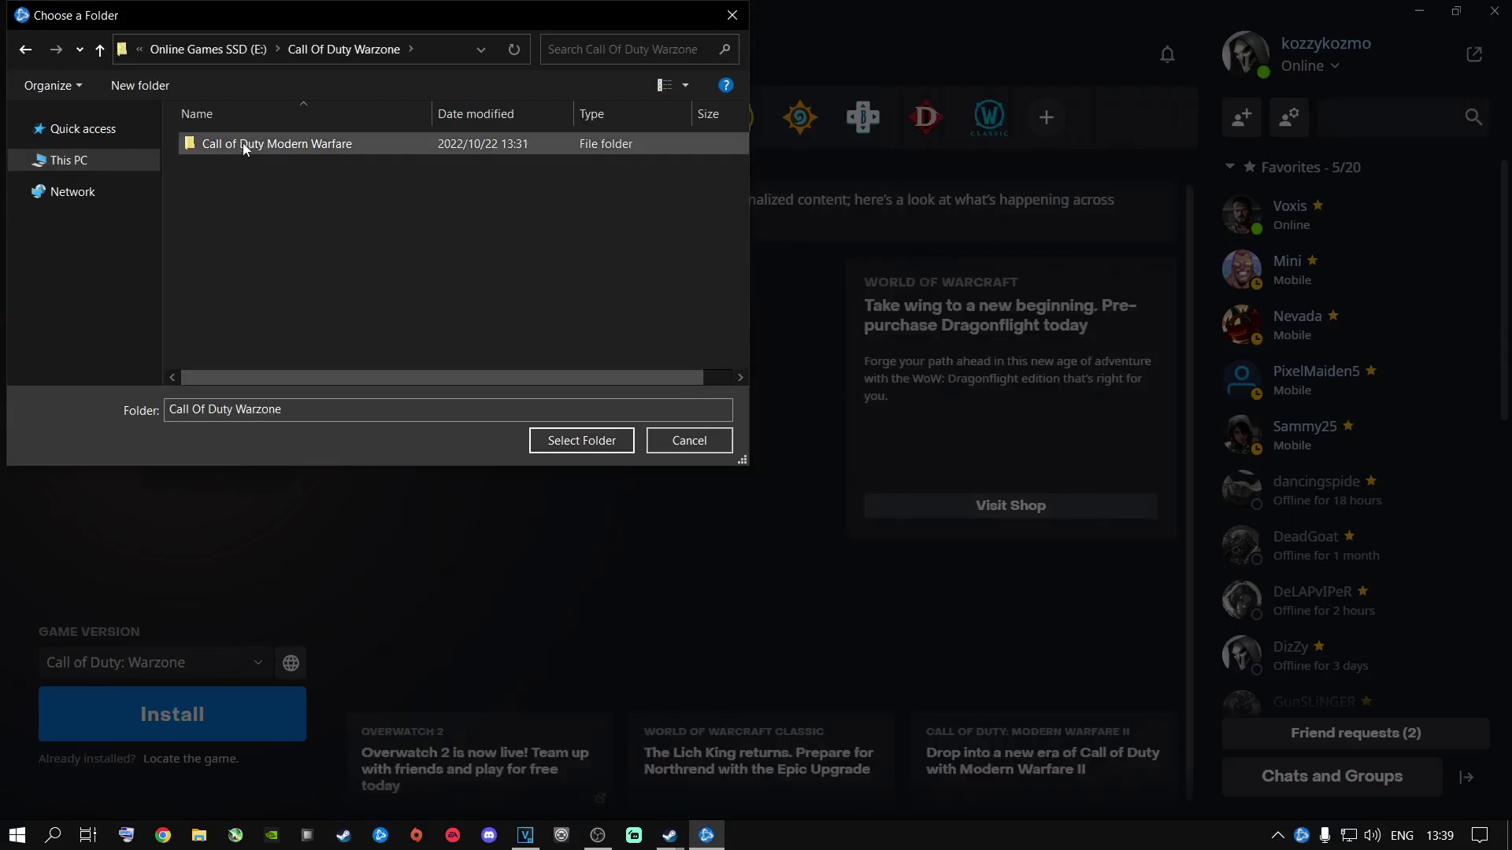
left_click(244, 143)
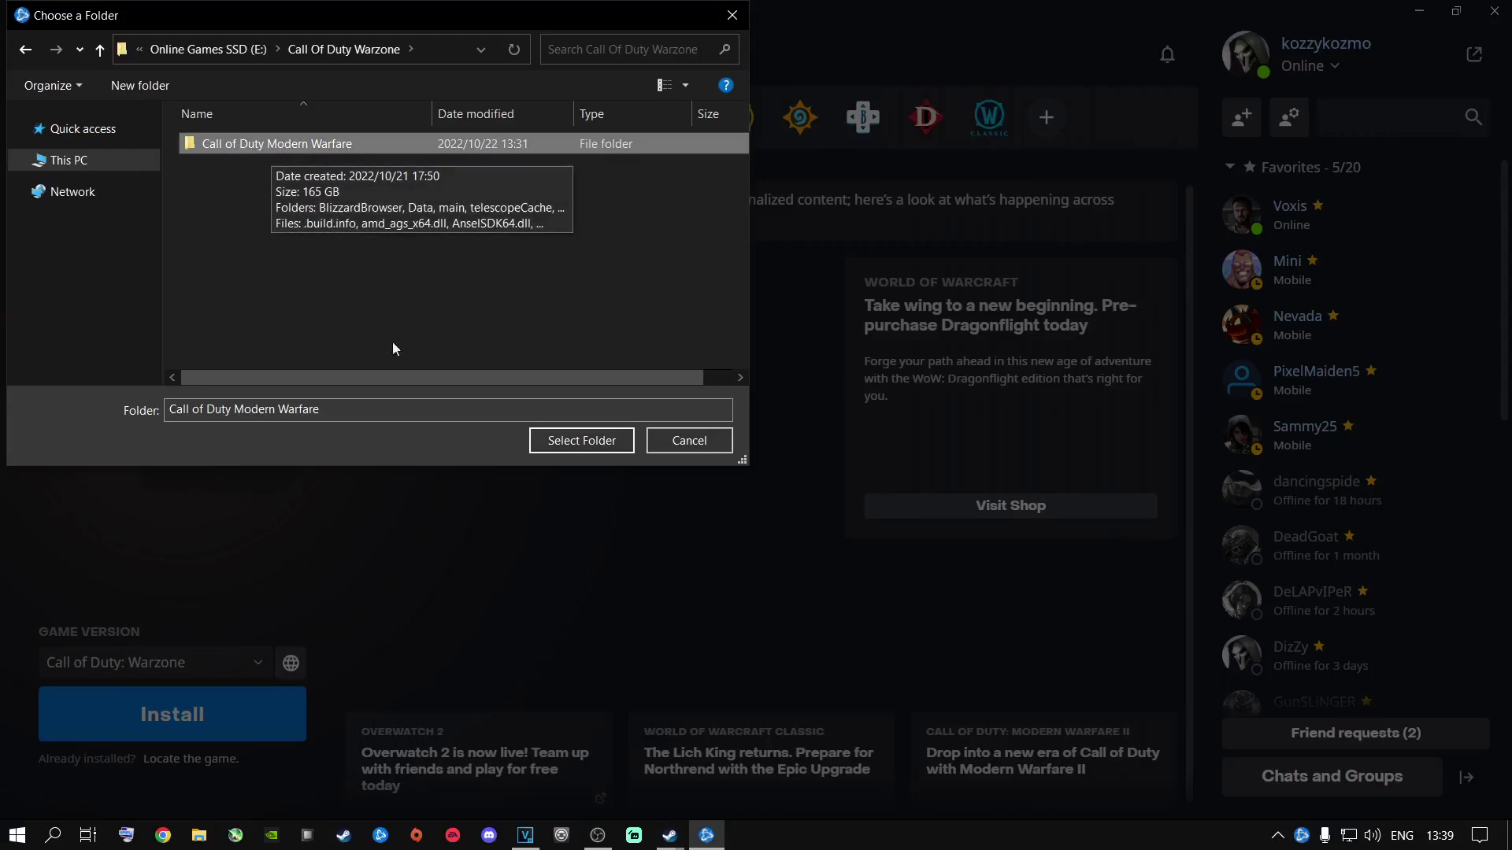
left_click(570, 443)
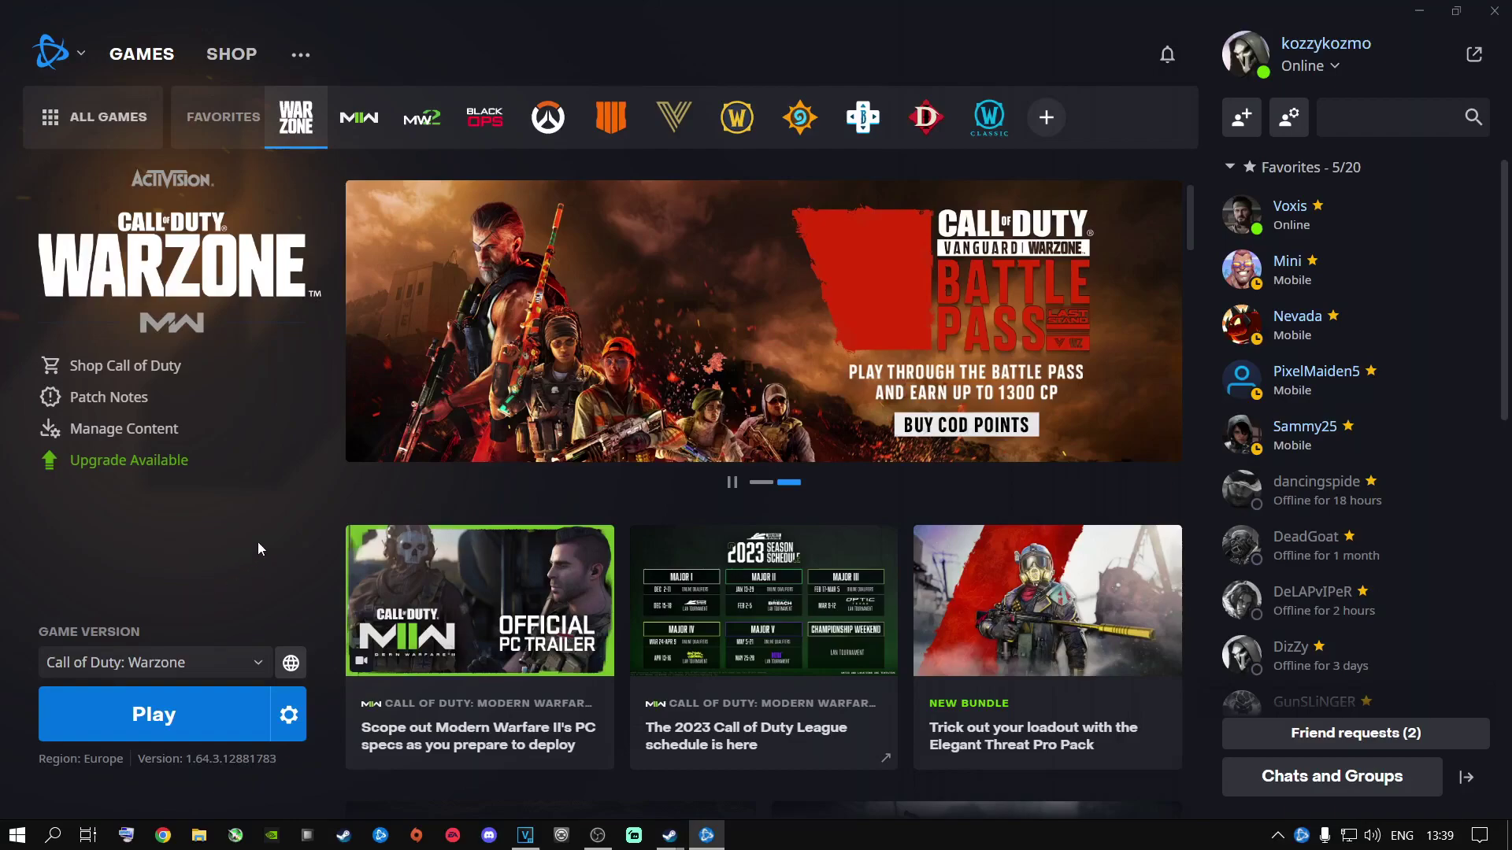
Step: Show the Warzone installation in File Explorer and go up to the root of the Online Games SSD (E:) drive
left_click(289, 714)
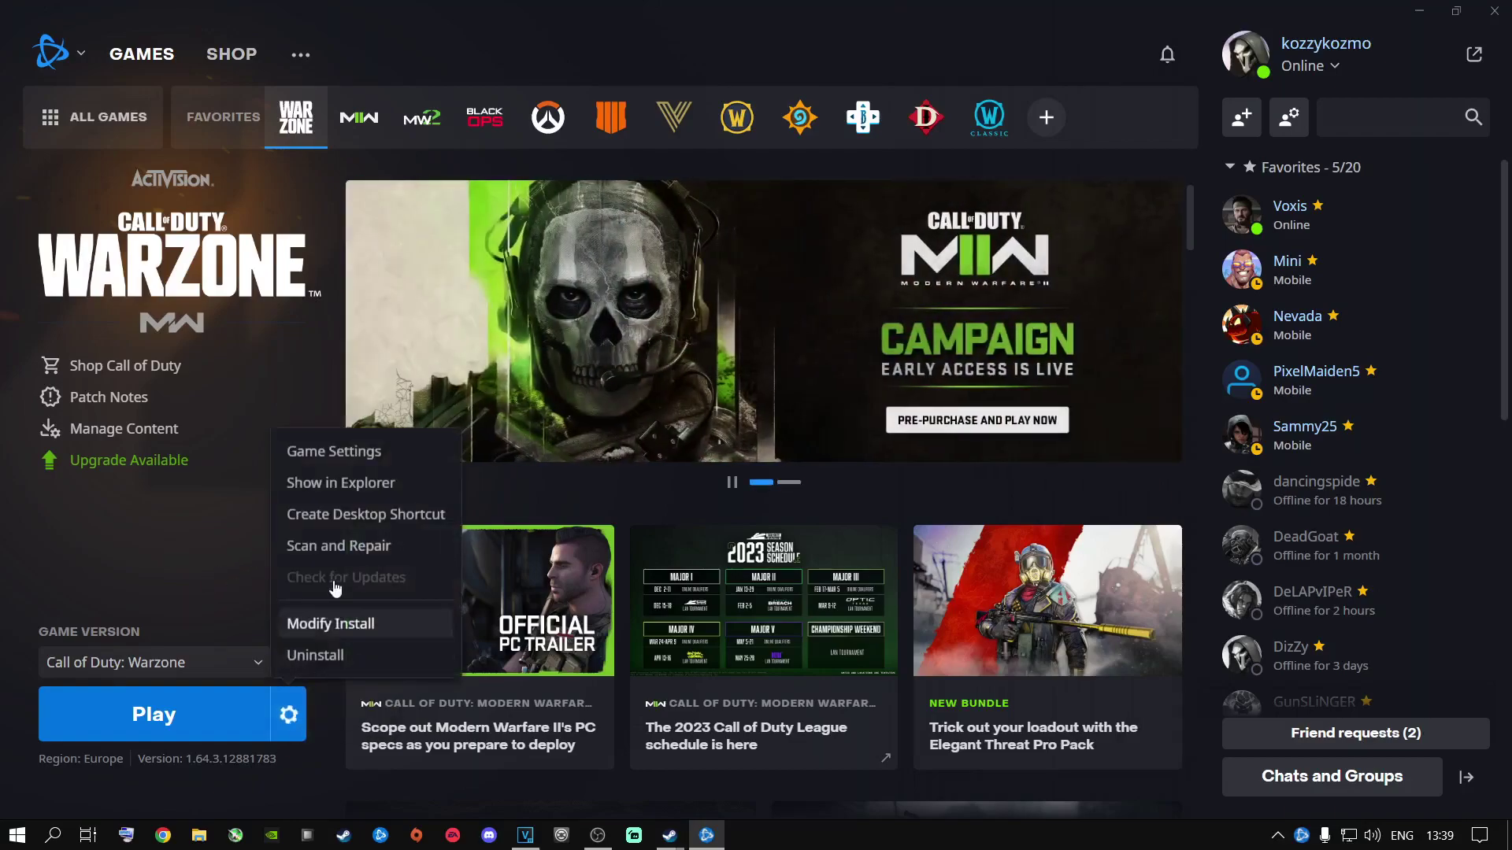
left_click(337, 483)
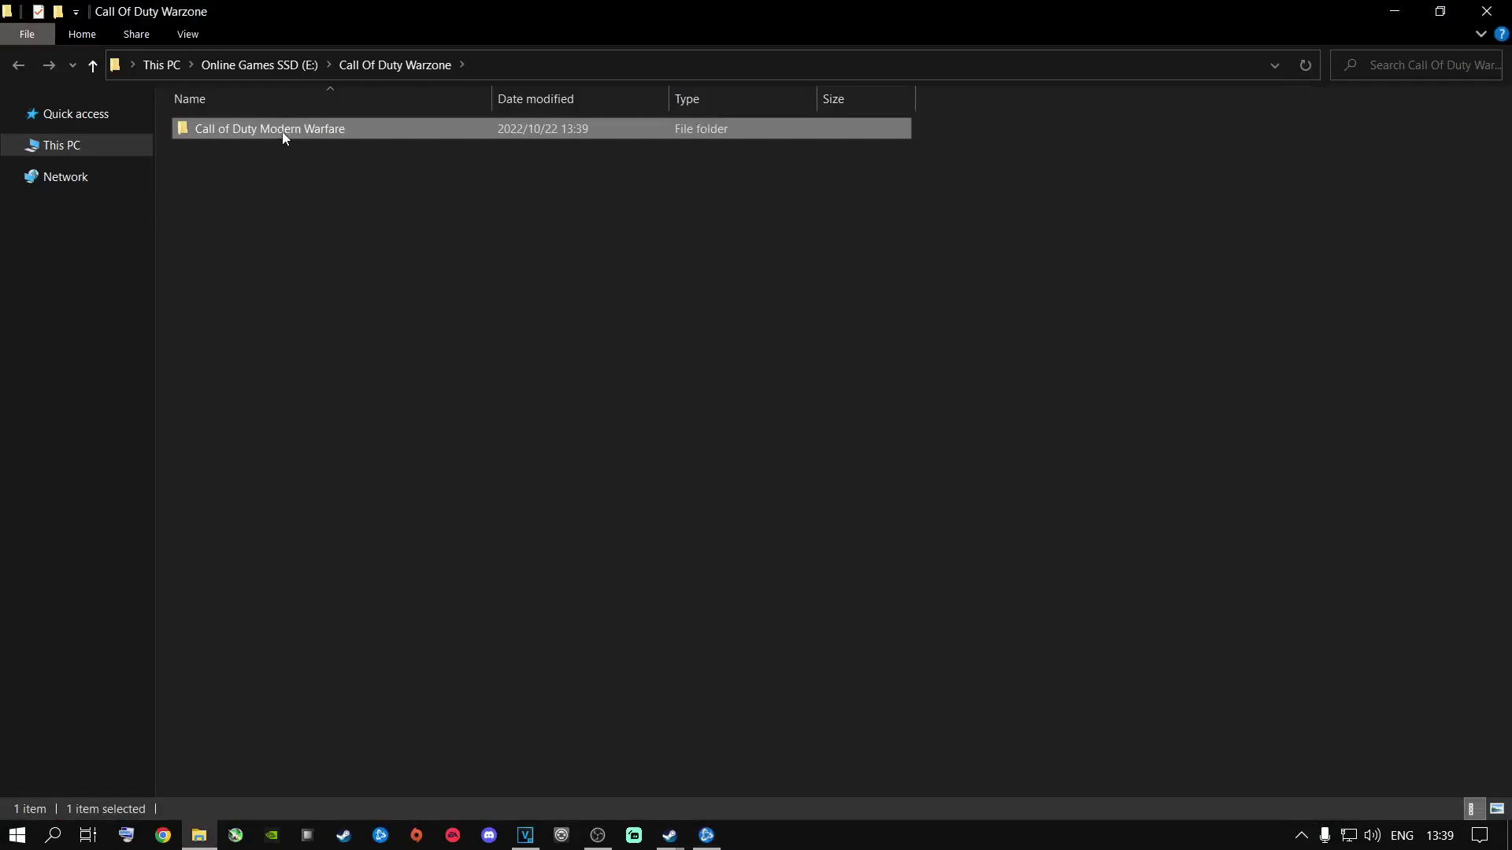
left_click(280, 66)
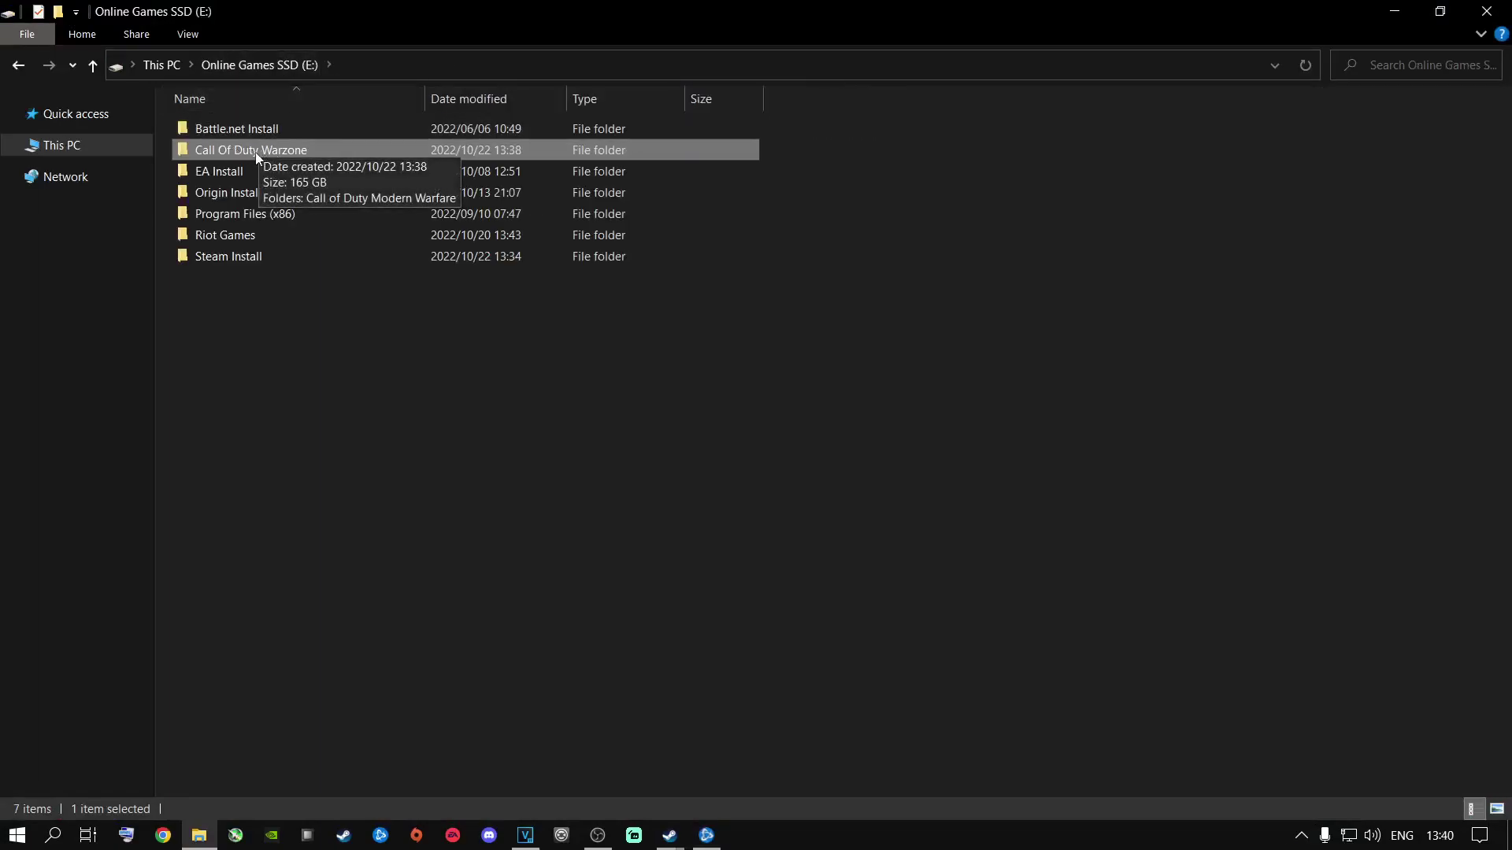
left_click(266, 324)
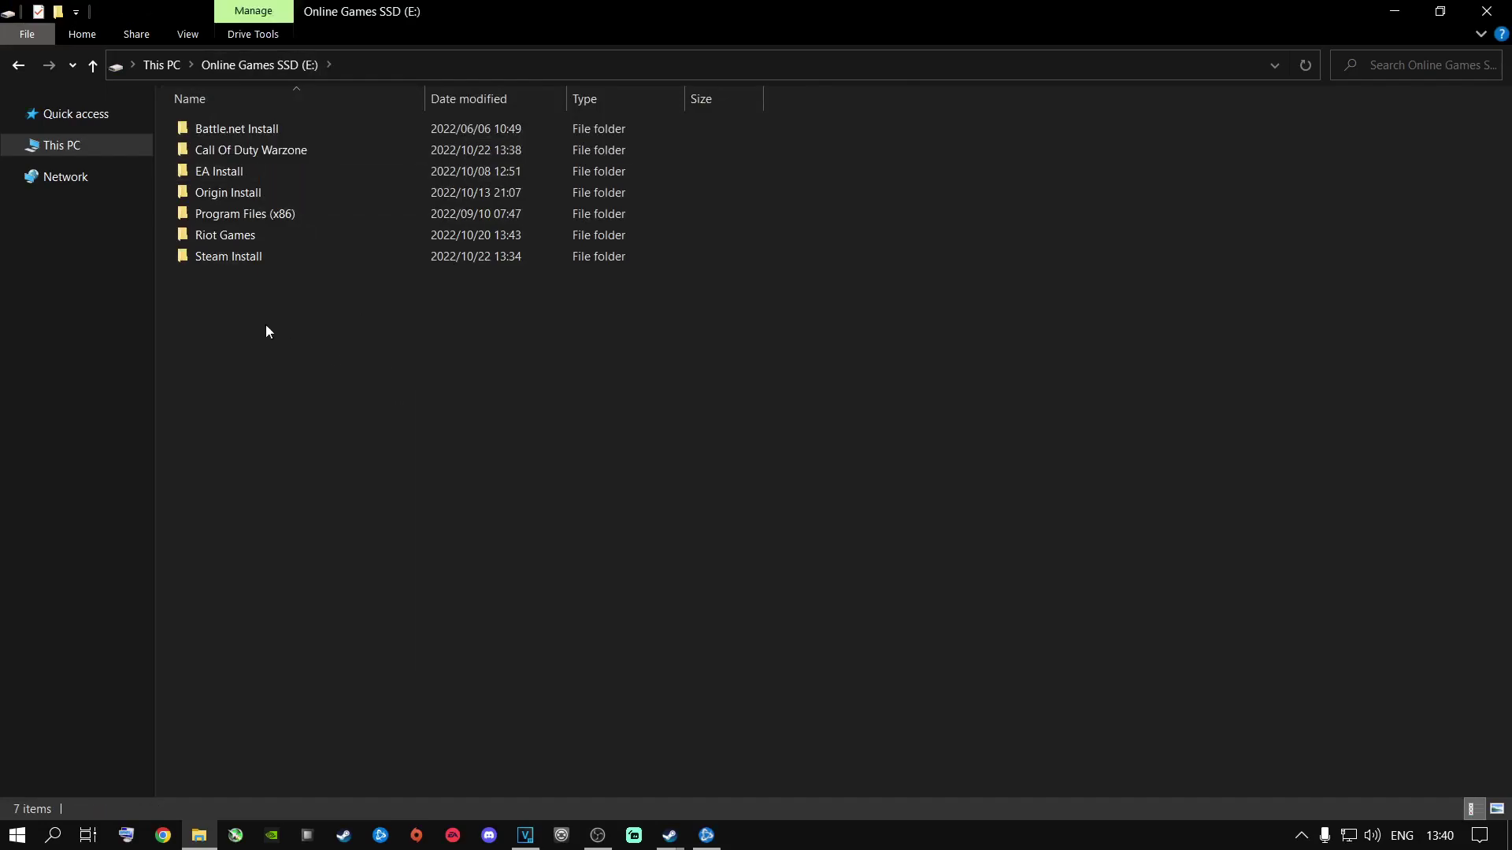
Step: Rename the Call Of Duty Warzone folder as "Call Of Duty MW + Warzone"
left_click(248, 154)
right_click(248, 154)
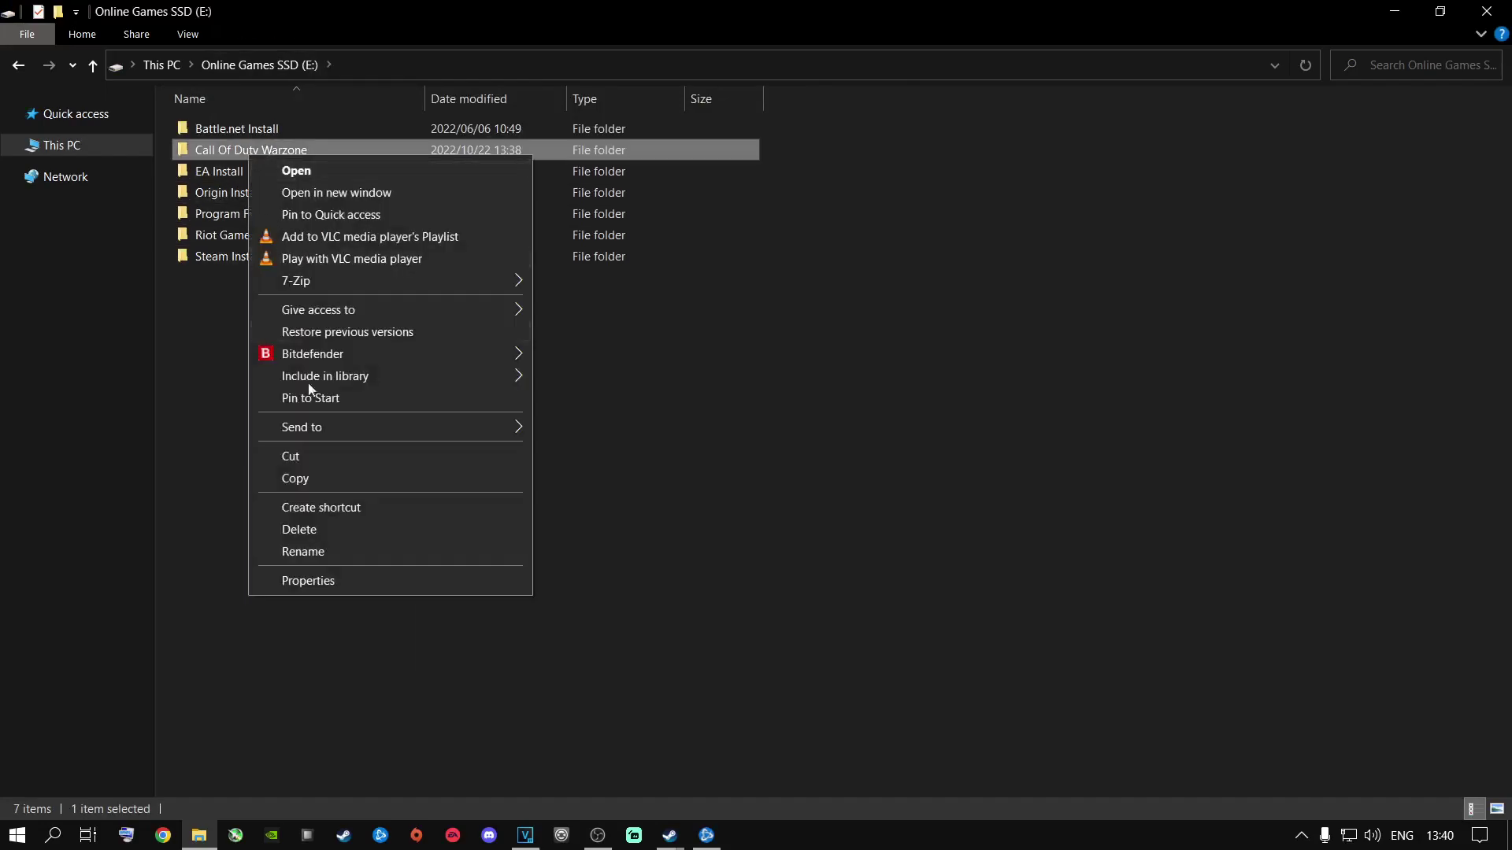
left_click(327, 546)
key("End")
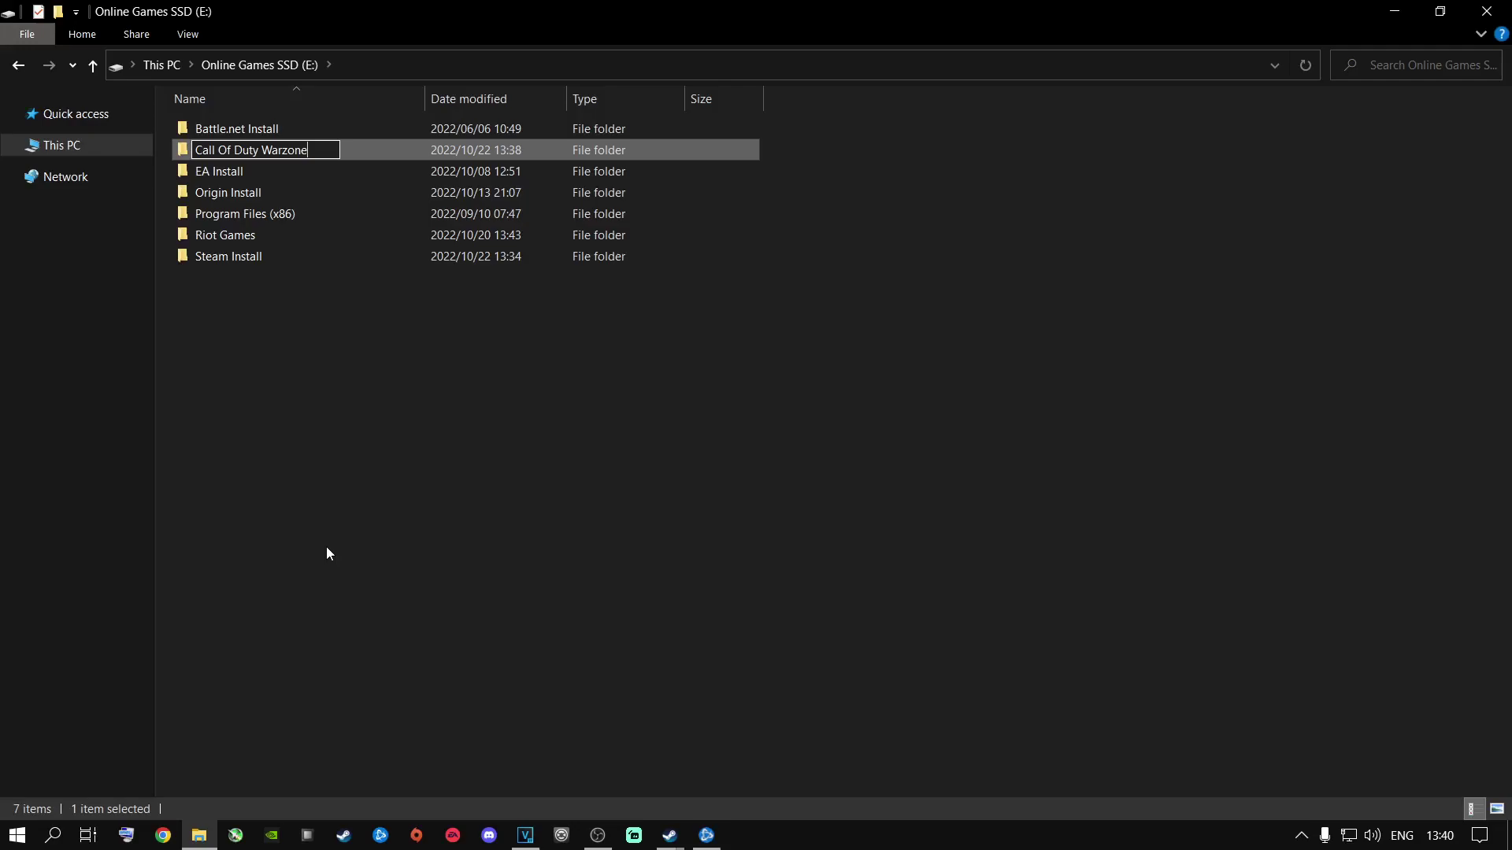
key("BackSpace")
key("BackSpace")
key("BackSpace")
key("BackSpace")
key("BackSpace")
key("BackSpace")
key("BackSpace")
type("MW + Warzone")
left_click(310, 448)
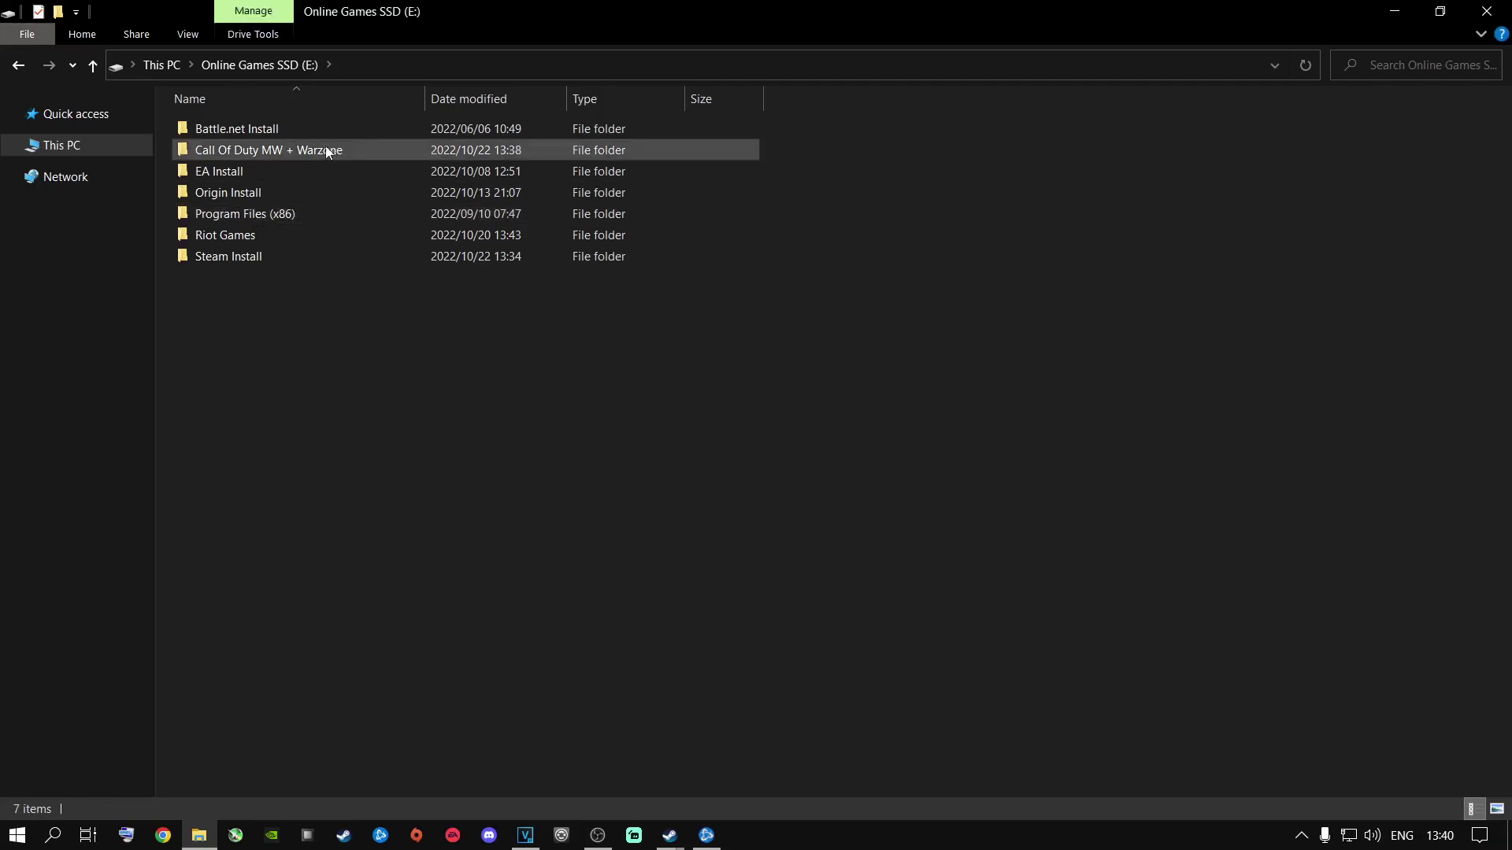
Step: Switch to Battle.net, exit it completely, start it again and maximize its window
key("alt+Tab")
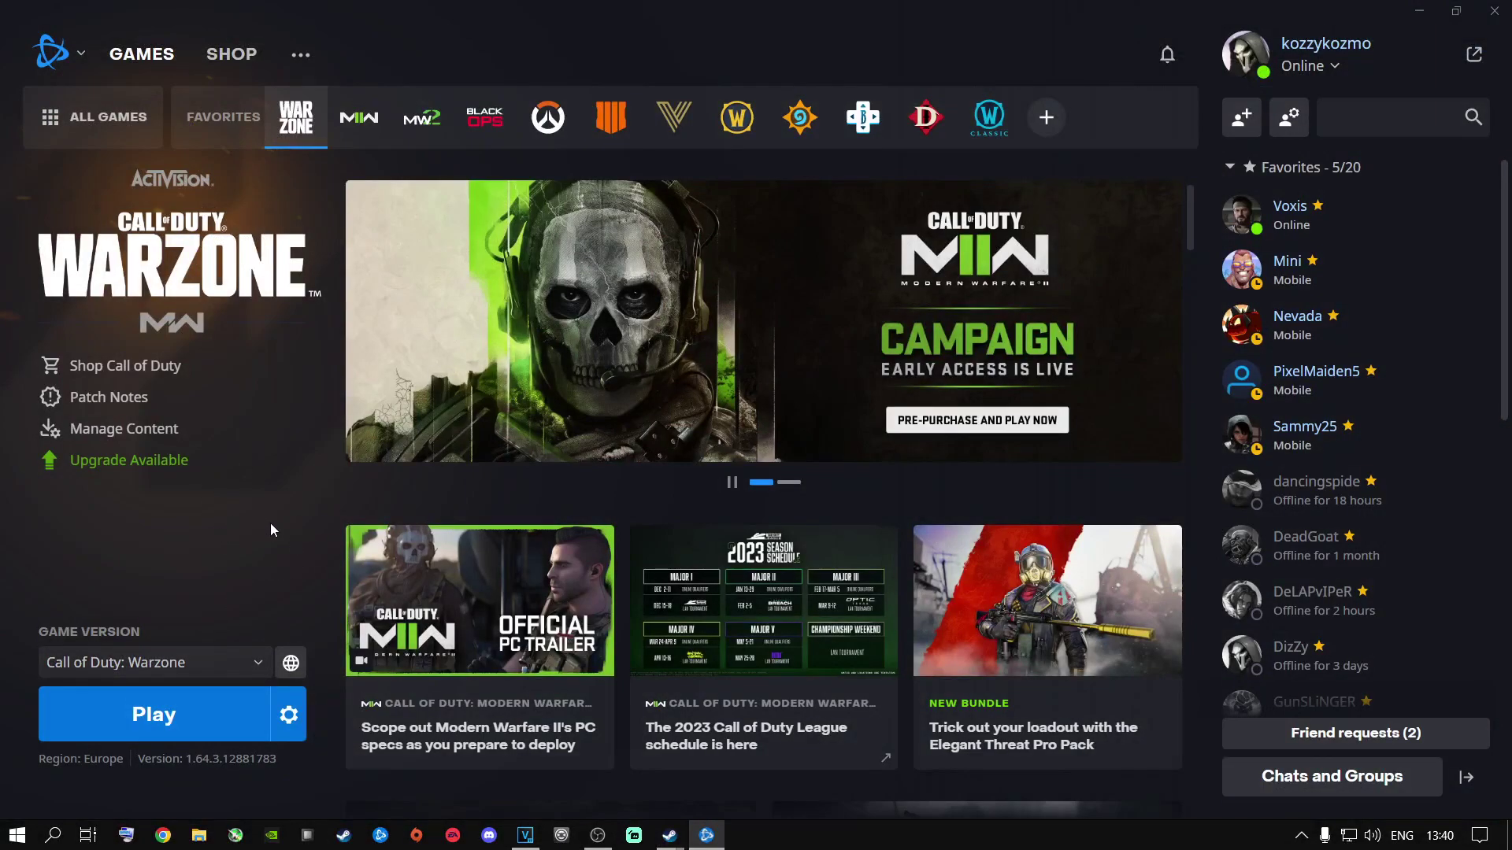
left_click(51, 54)
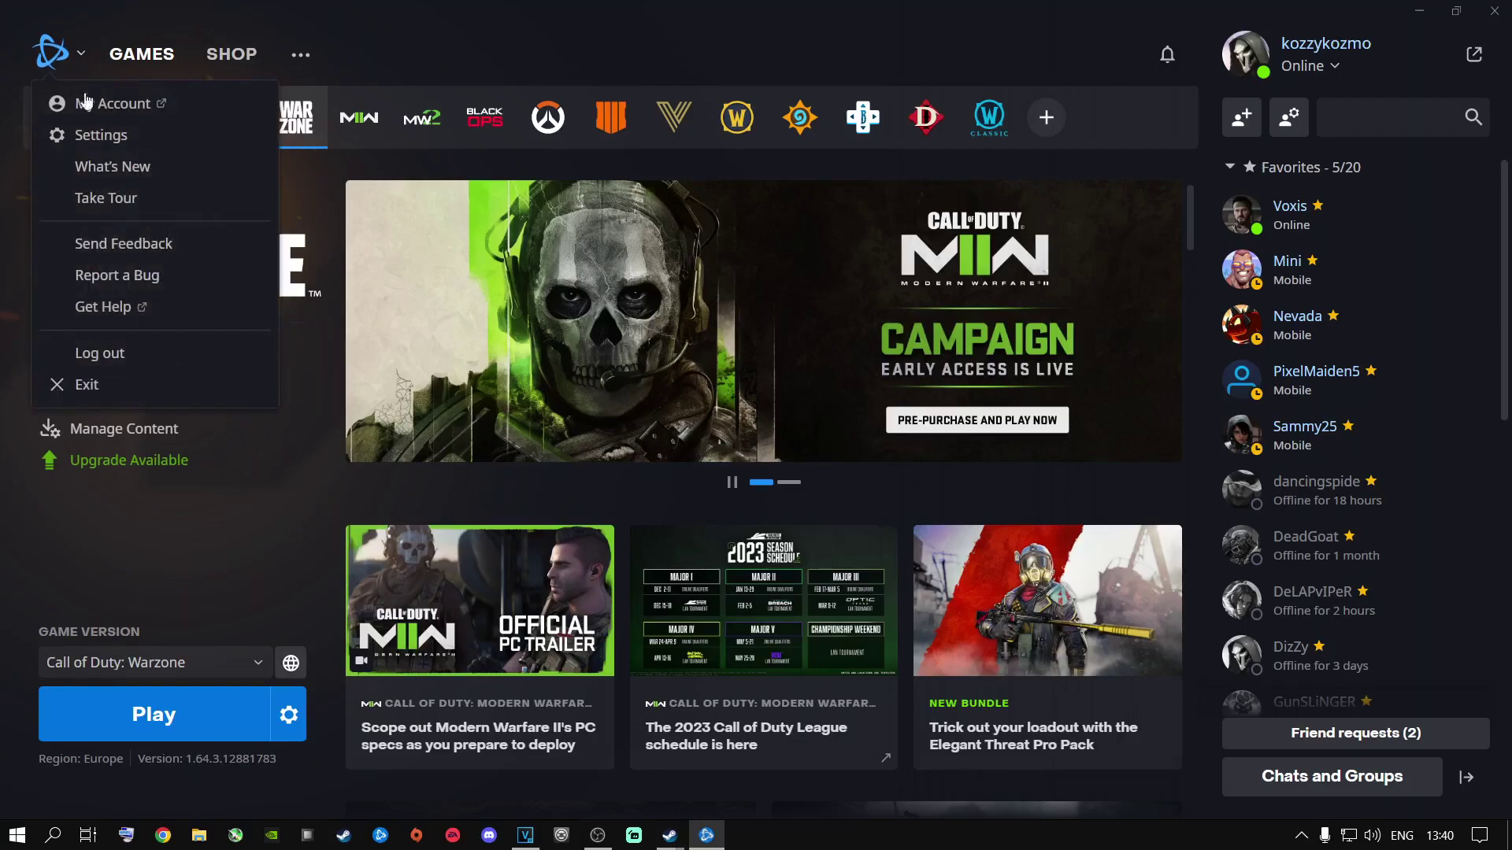
left_click(93, 382)
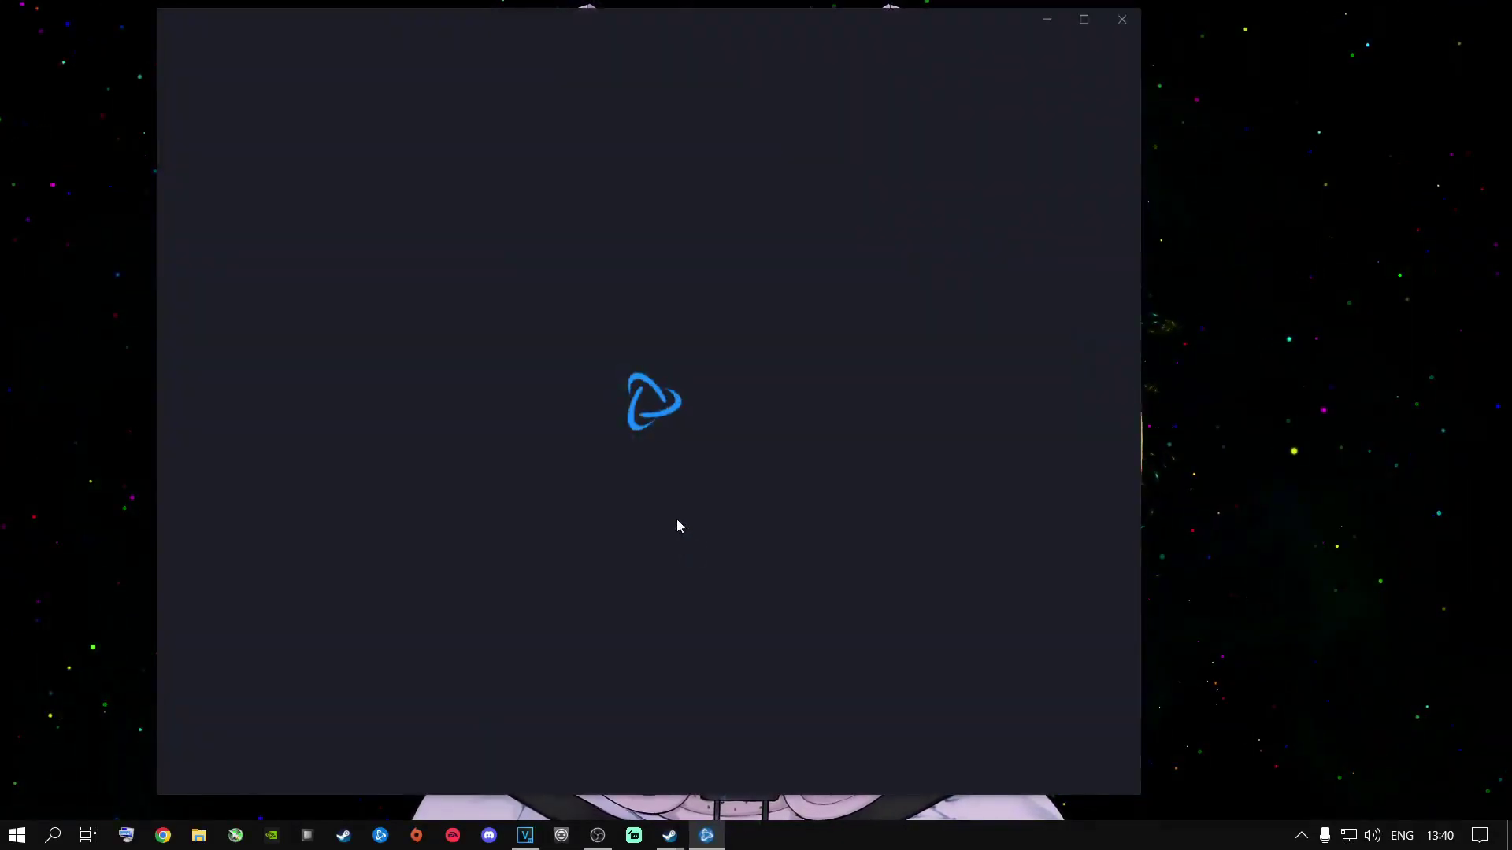
left_click(1083, 21)
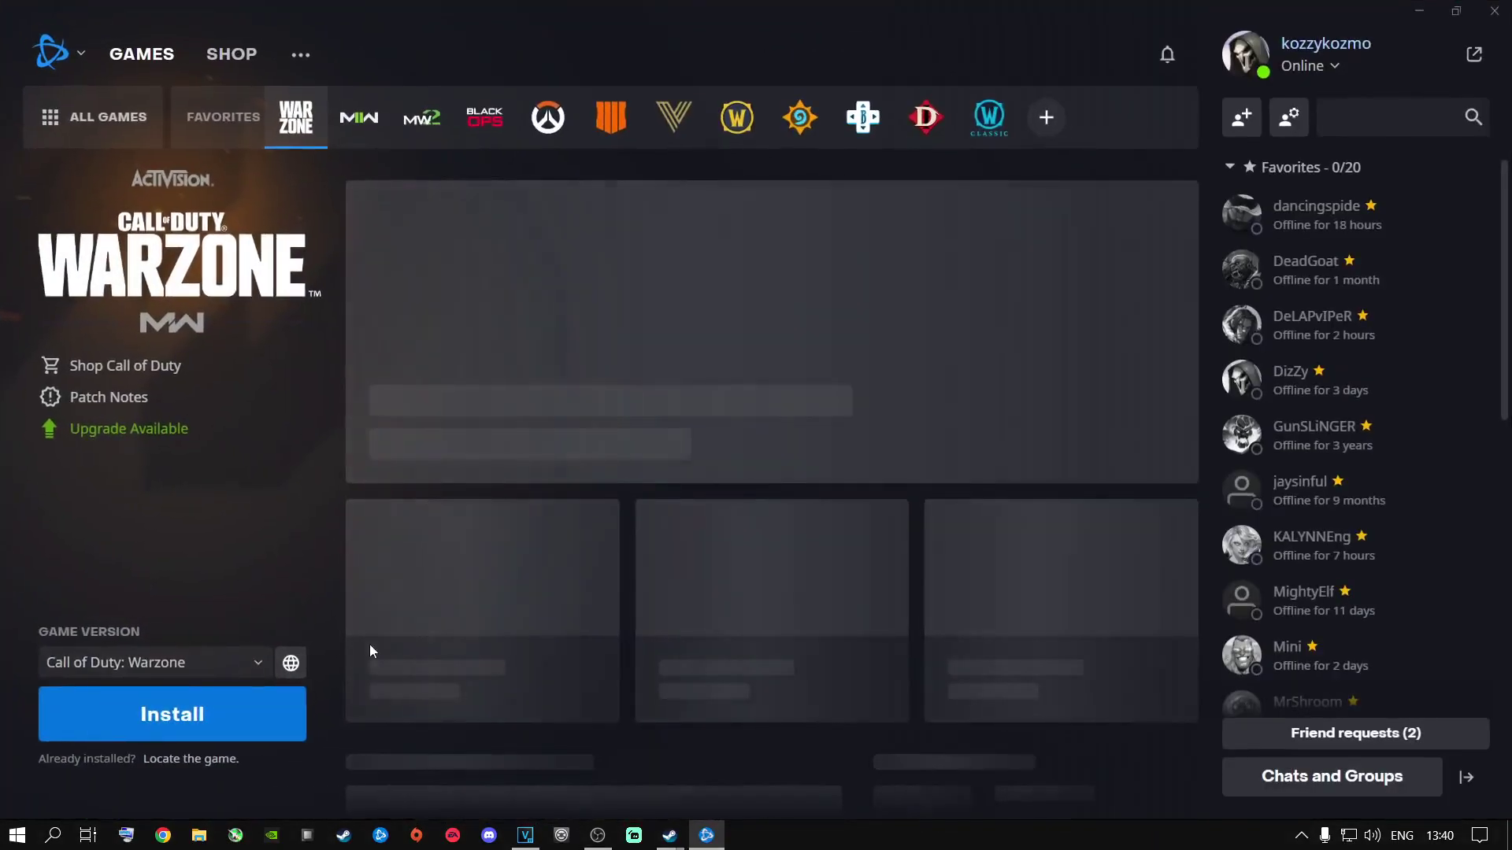
Step: Locate the installed Warzone game by choosing the Call of Duty Modern Warfare folder inside Call Of Duty MW + Warzone on the E: drive
left_click(177, 758)
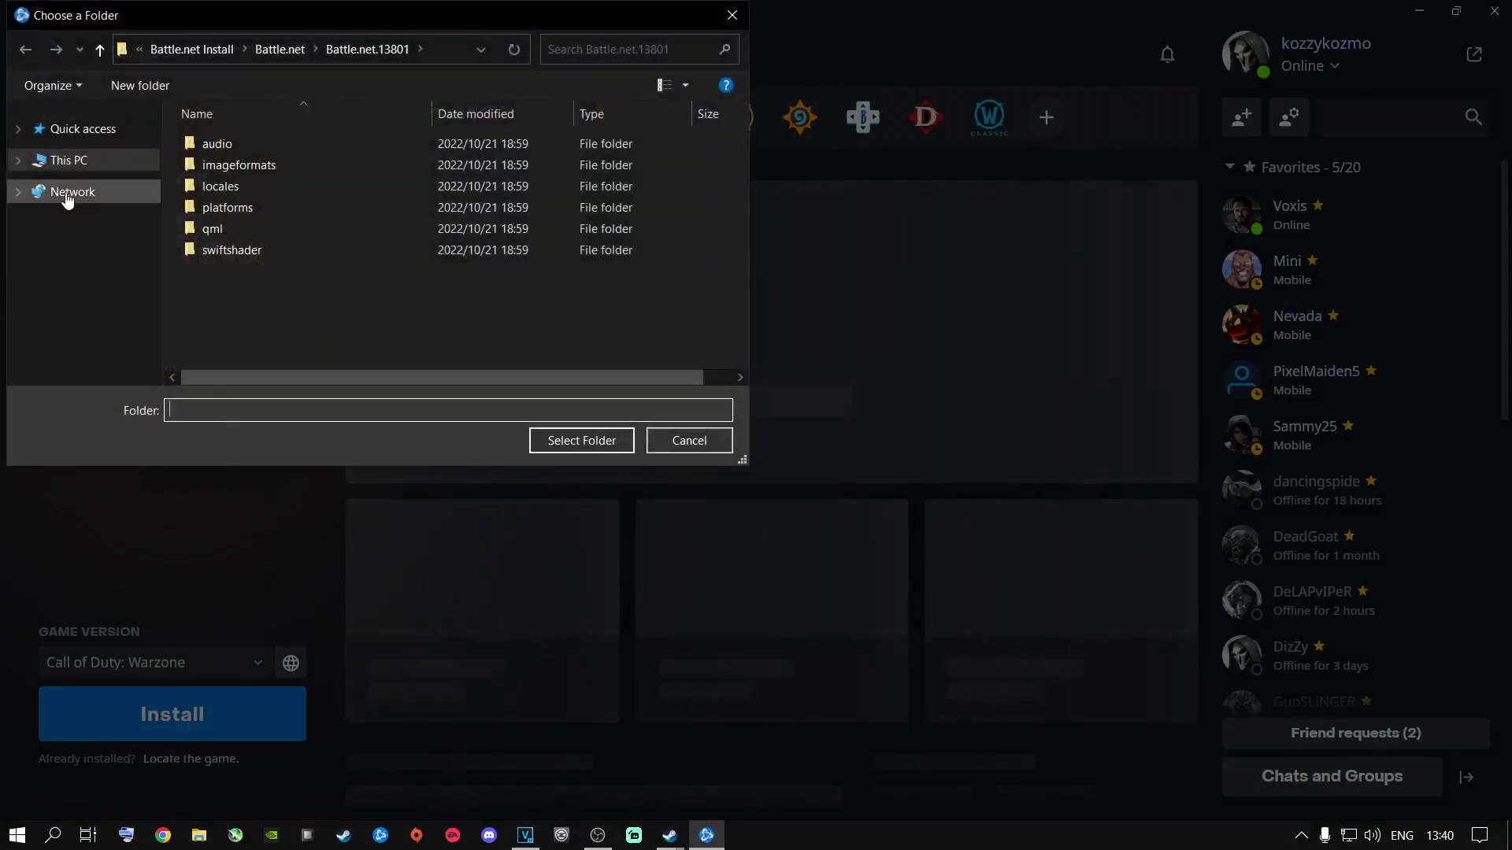
left_click(69, 161)
double_click(288, 369)
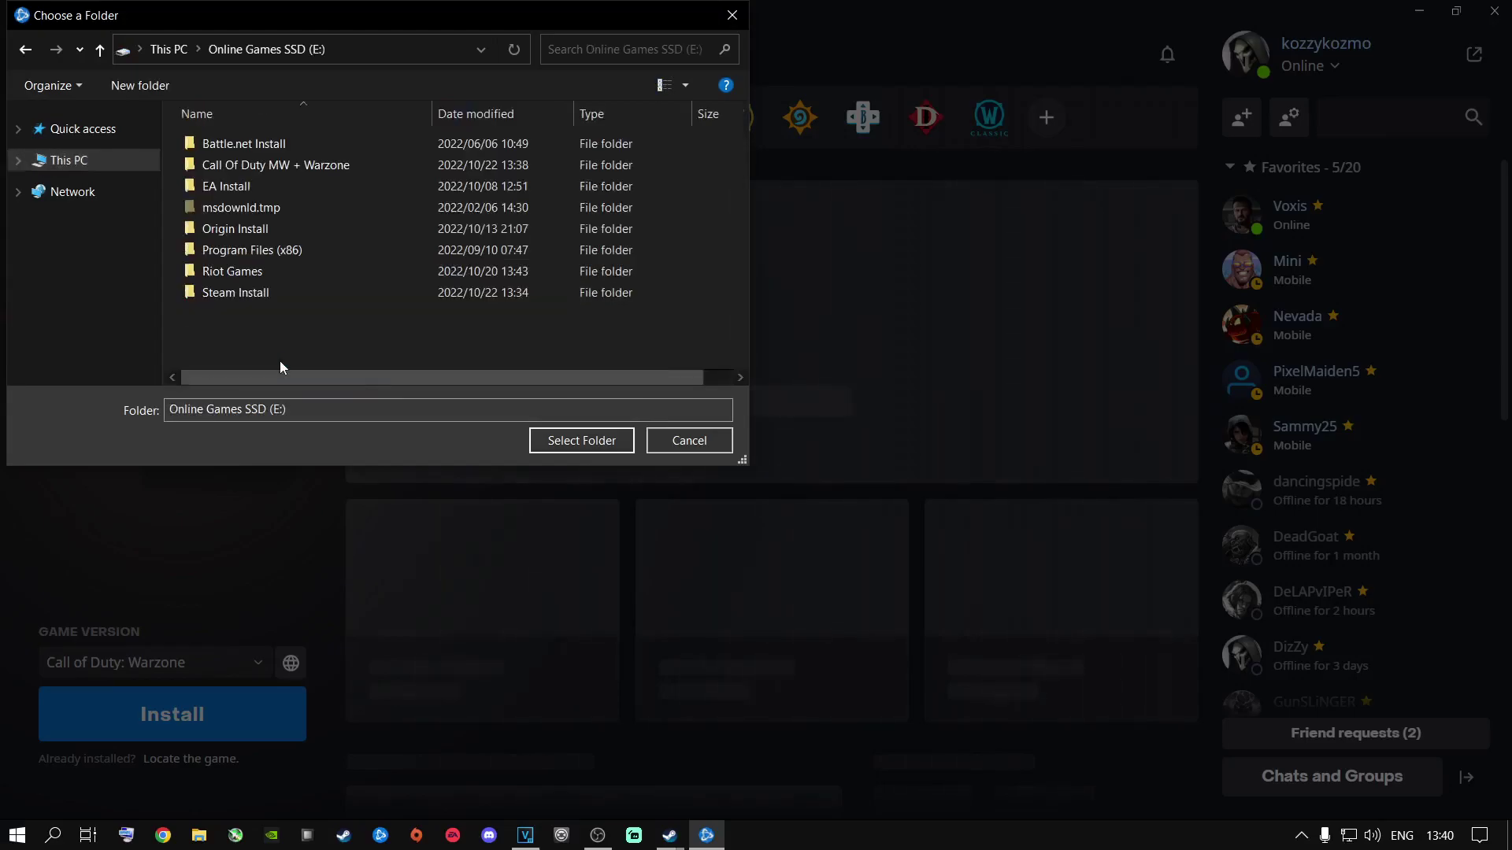
left_click(250, 166)
double_click(252, 166)
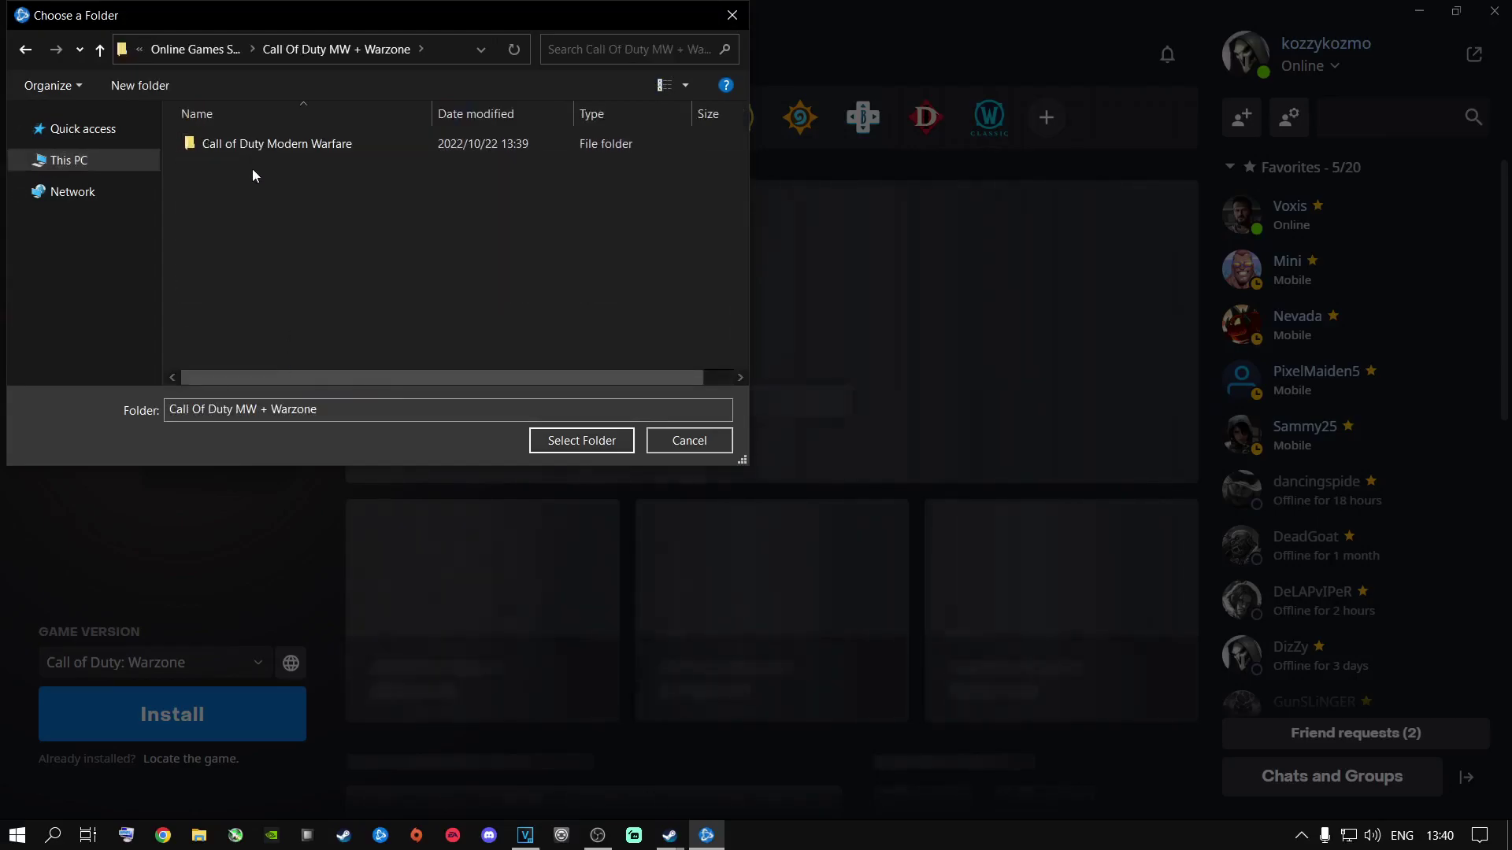
left_click(252, 145)
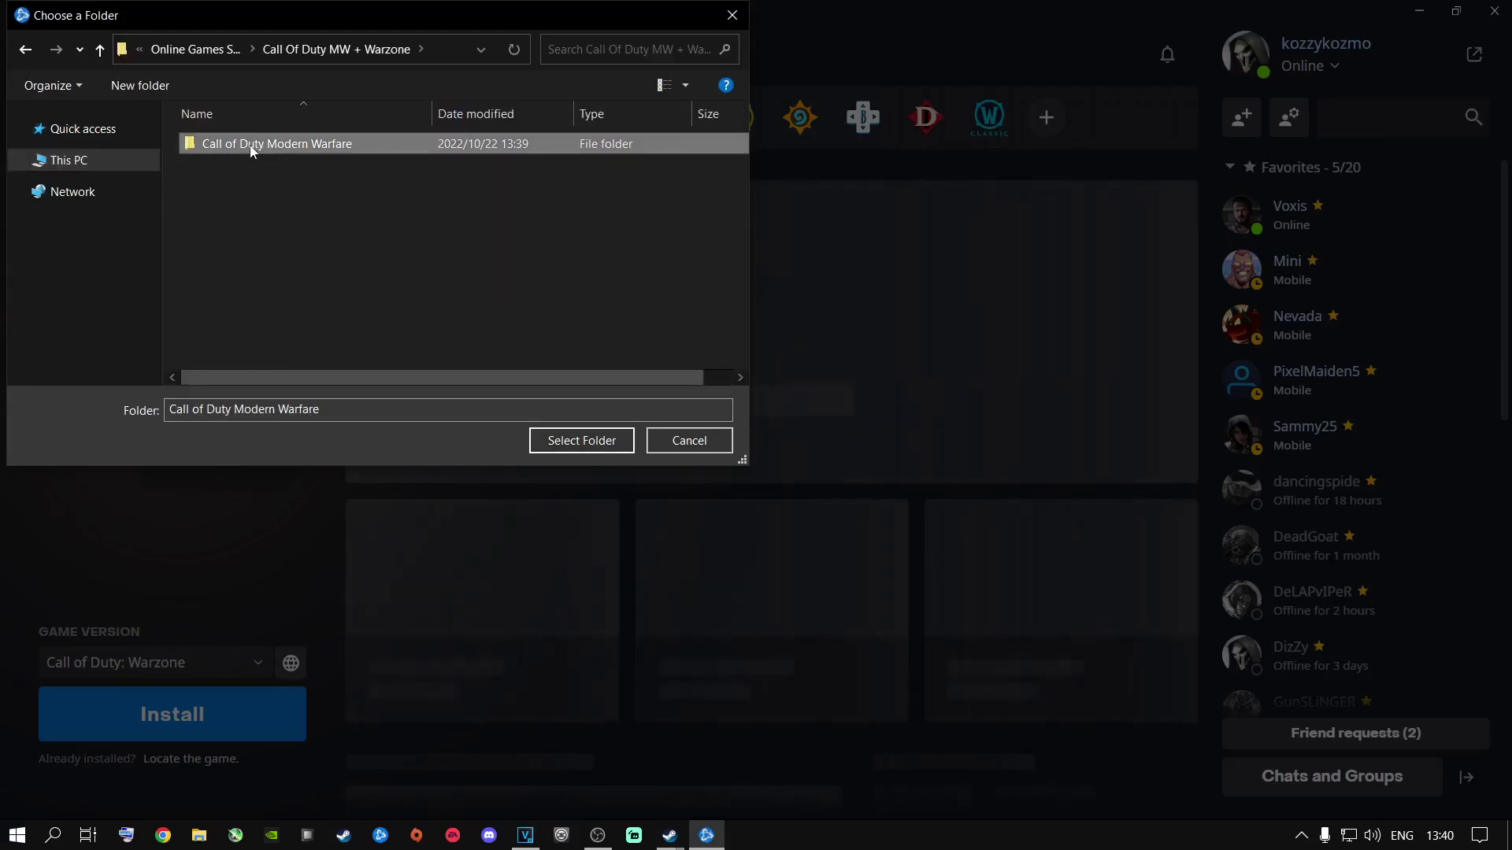
left_click(581, 440)
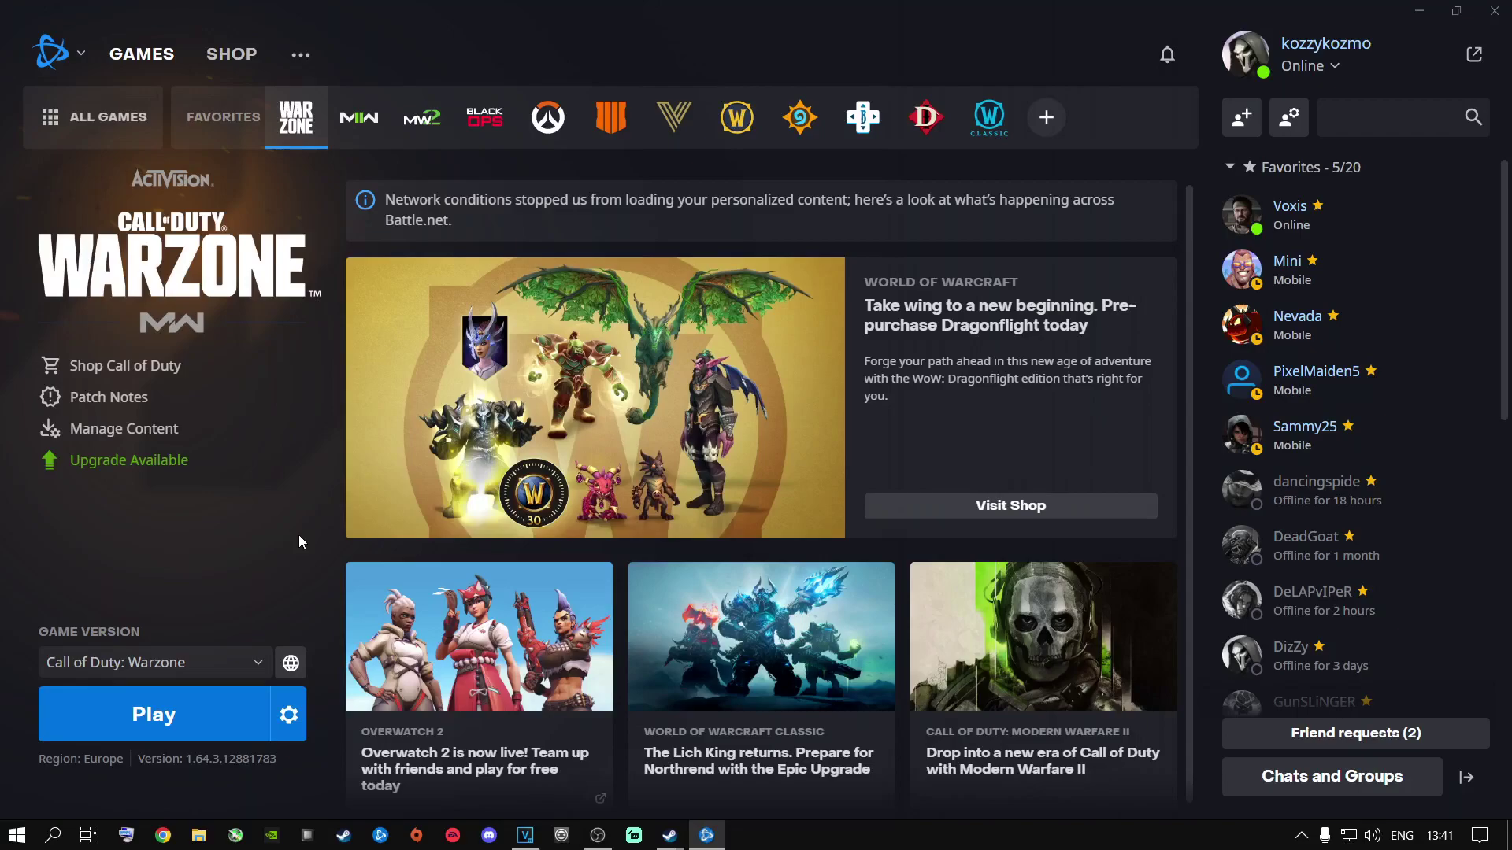
Step: Show the Warzone installation in File Explorer, view the actions available for the Call of Duty Modern Warfare folder, and close the window
left_click(288, 714)
left_click(319, 485)
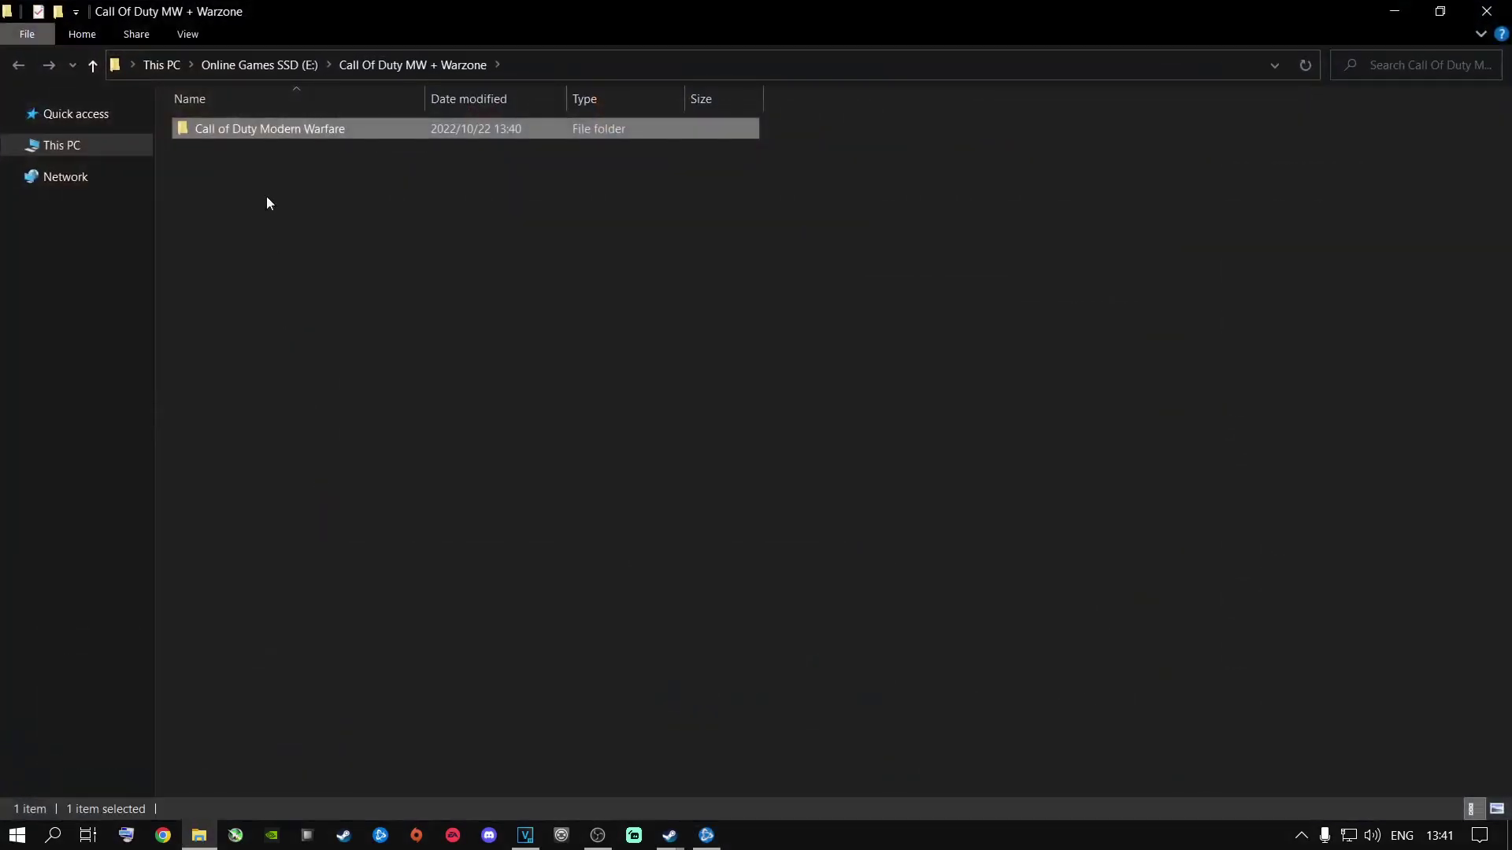
right_click(224, 126)
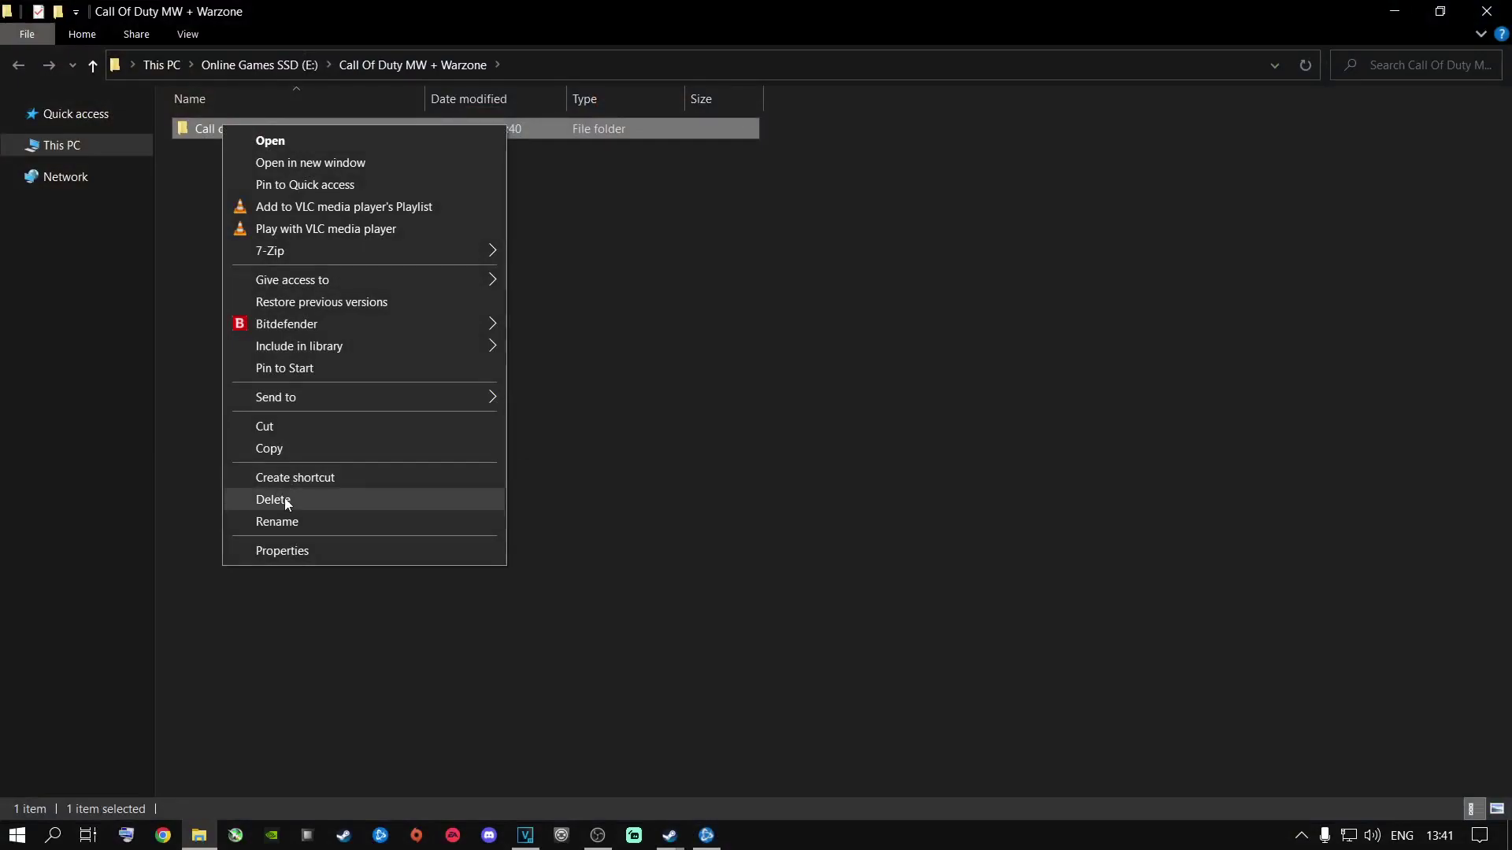
left_click(621, 466)
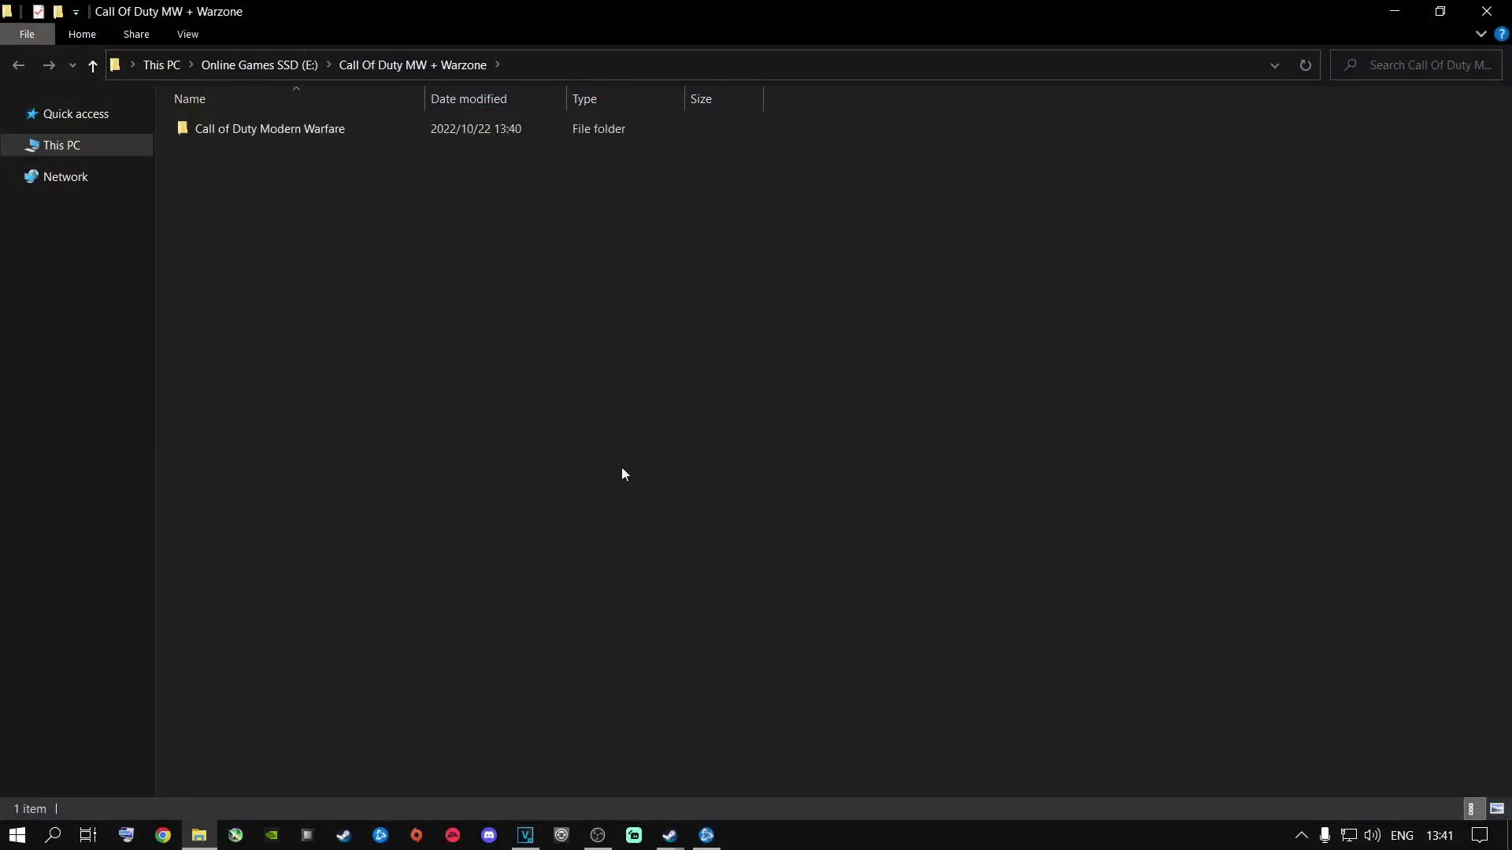
left_click(1486, 11)
left_click(288, 714)
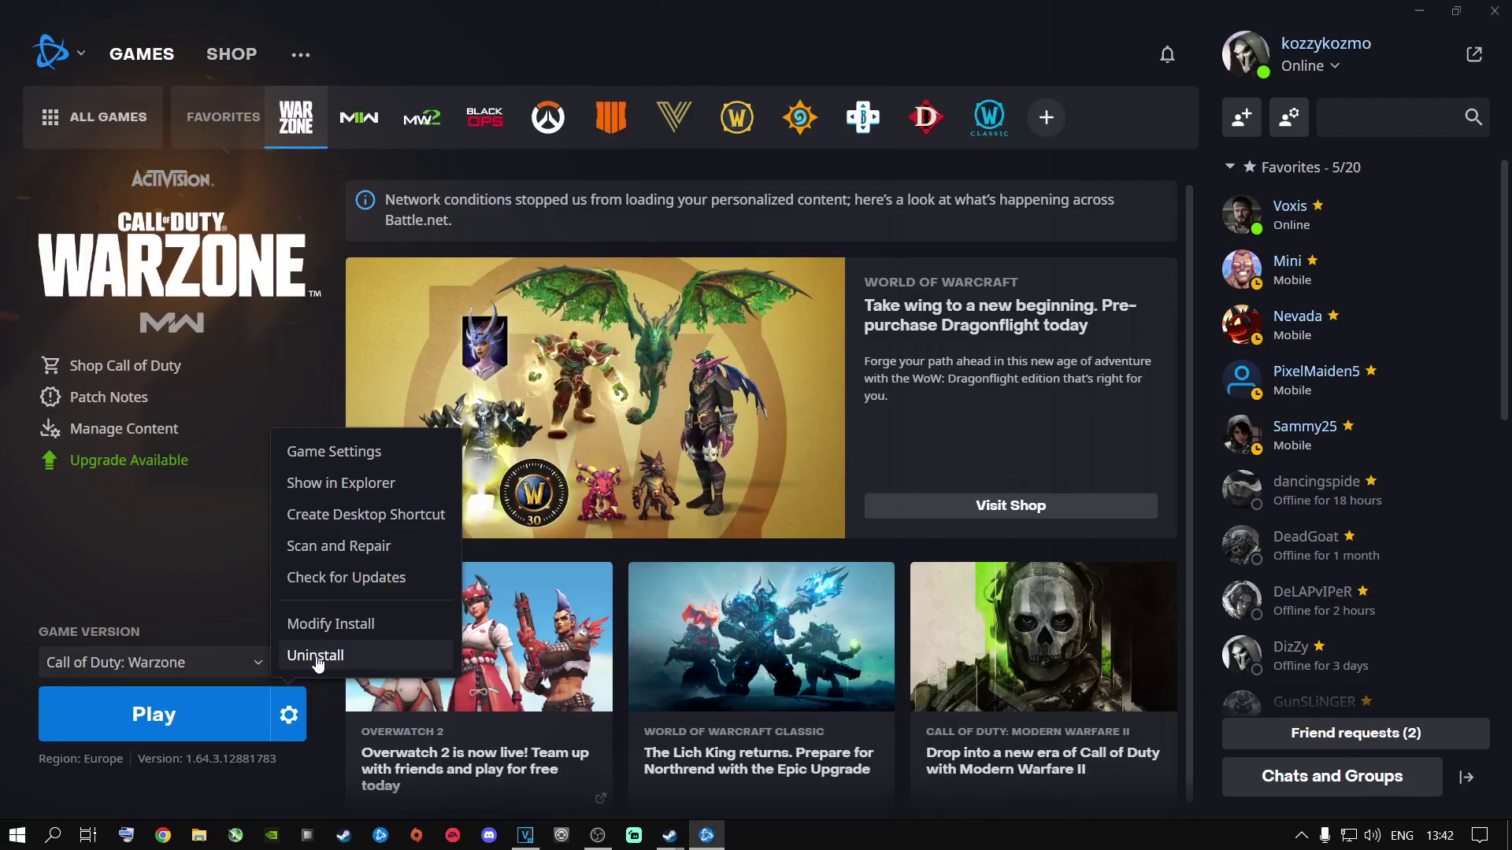
left_click(317, 664)
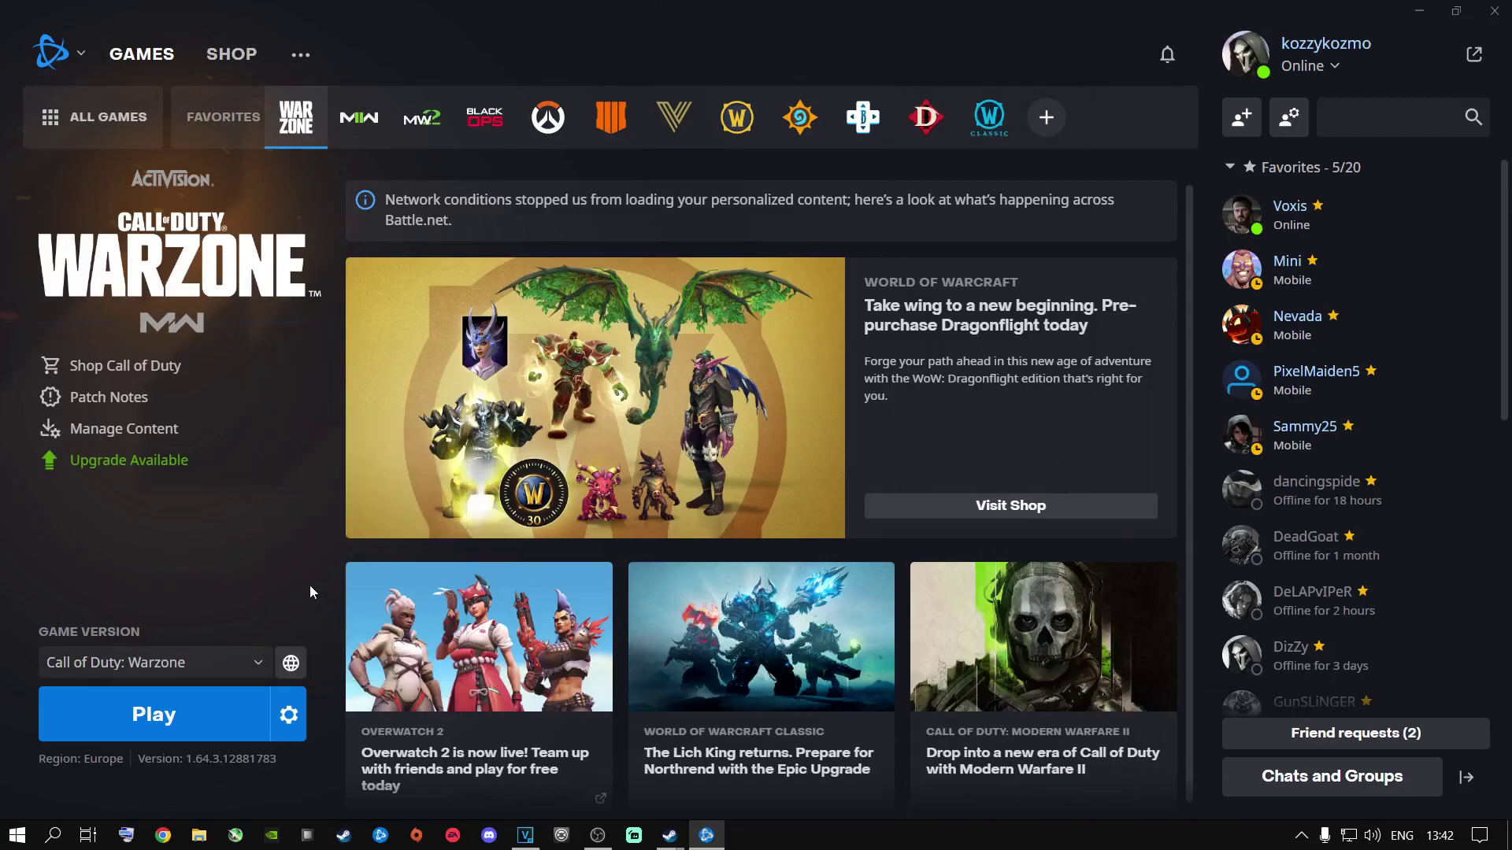
key("super")
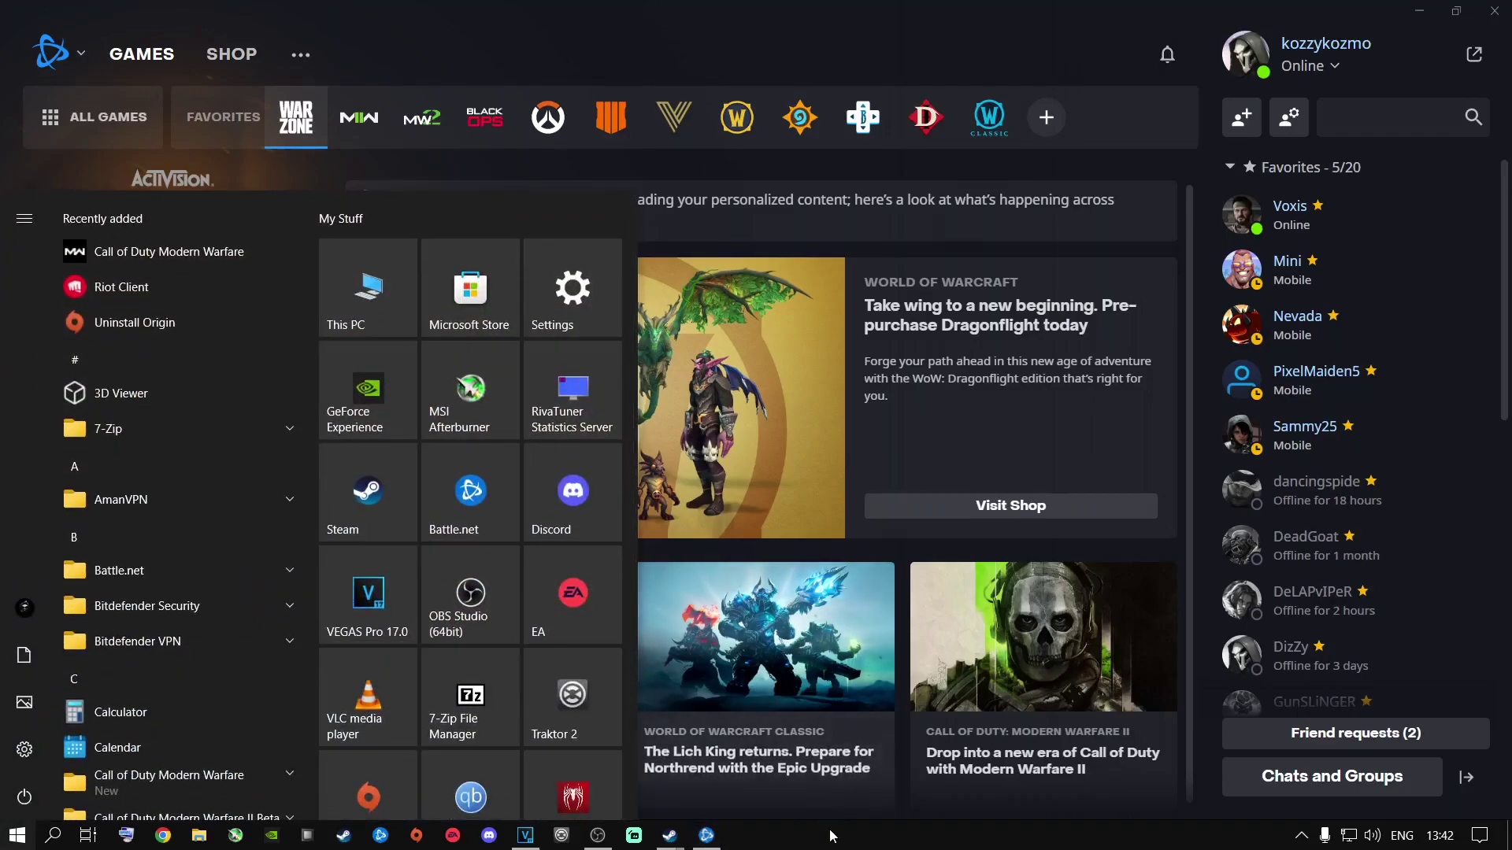
left_click(272, 169)
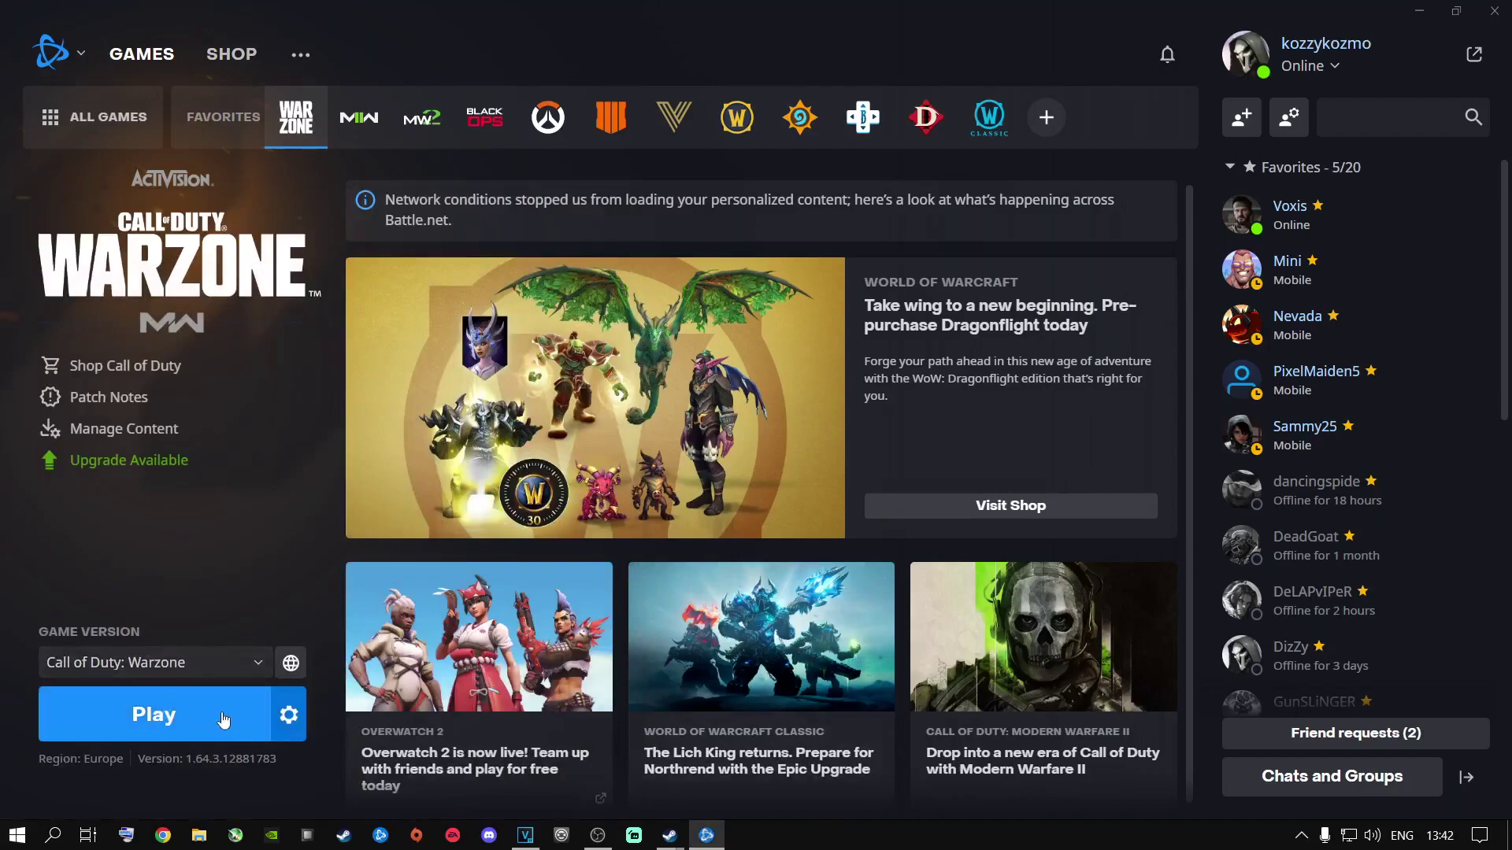